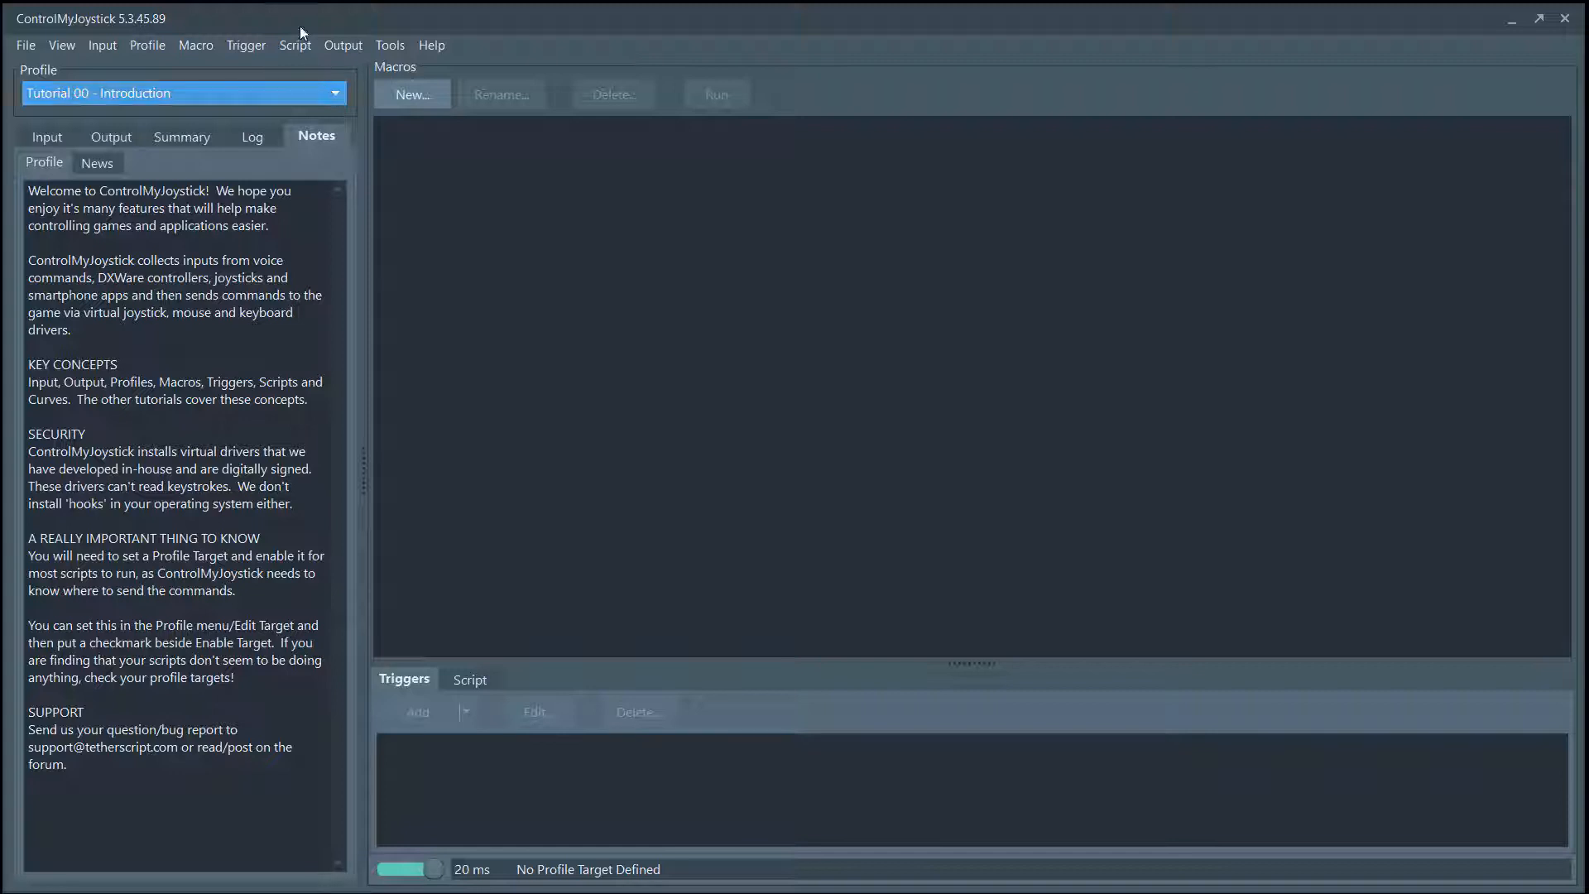
Open the "Tutorial 09 - WASD Digital Joystick" profile to view its notes, and look over the available tutorial profiles
{"action": "left_click", "coordinate": [259, 93]}
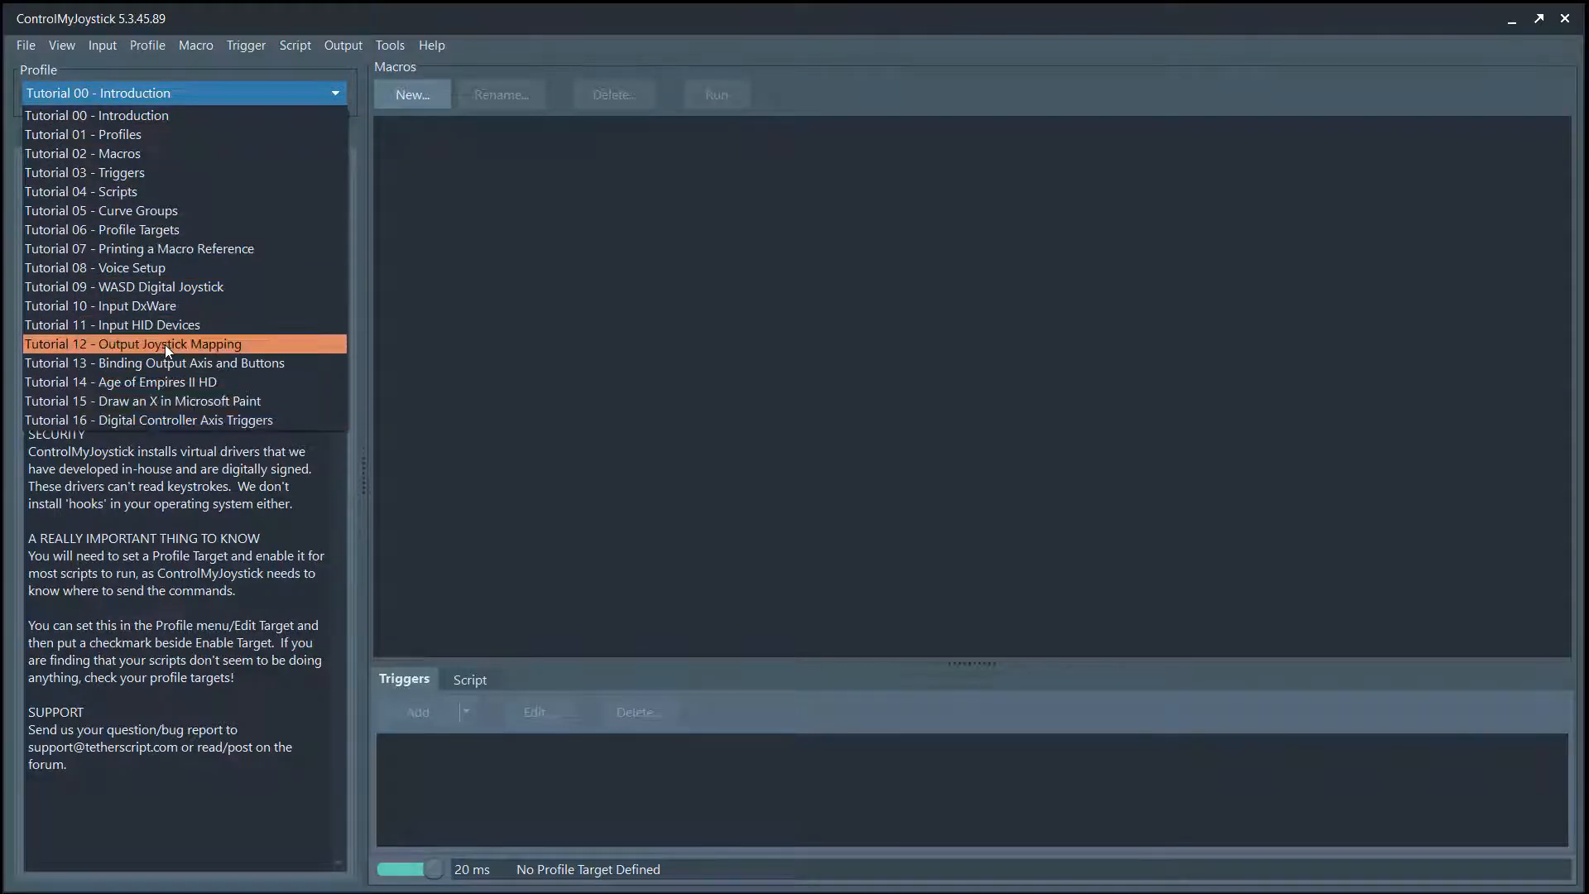
{"action": "left_click", "coordinate": [167, 287]}
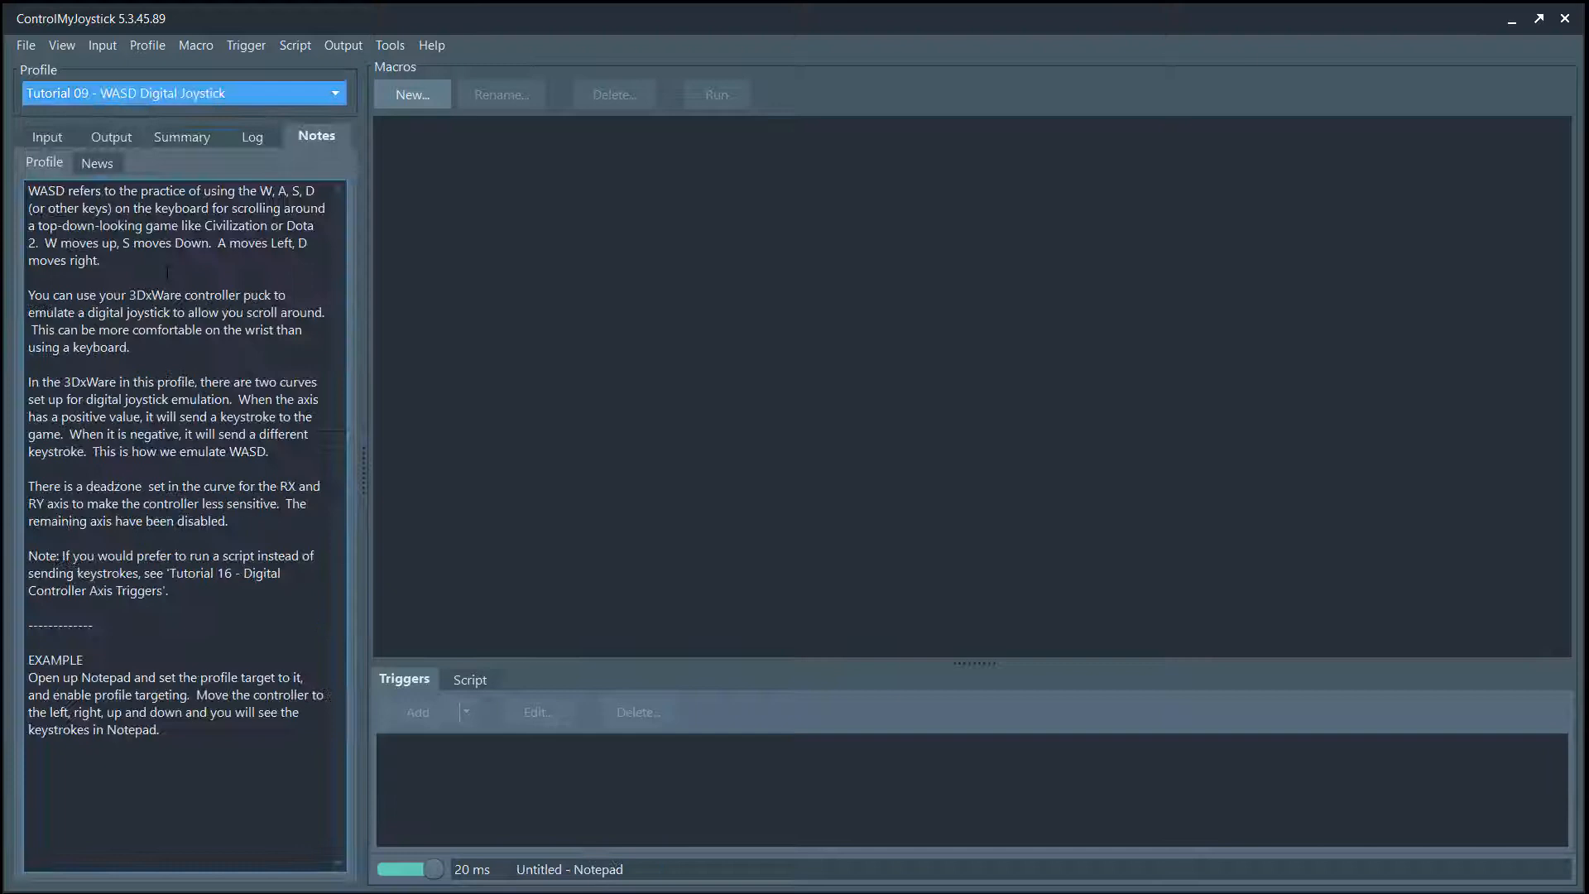
{"action": "left_click", "coordinate": [174, 96]}
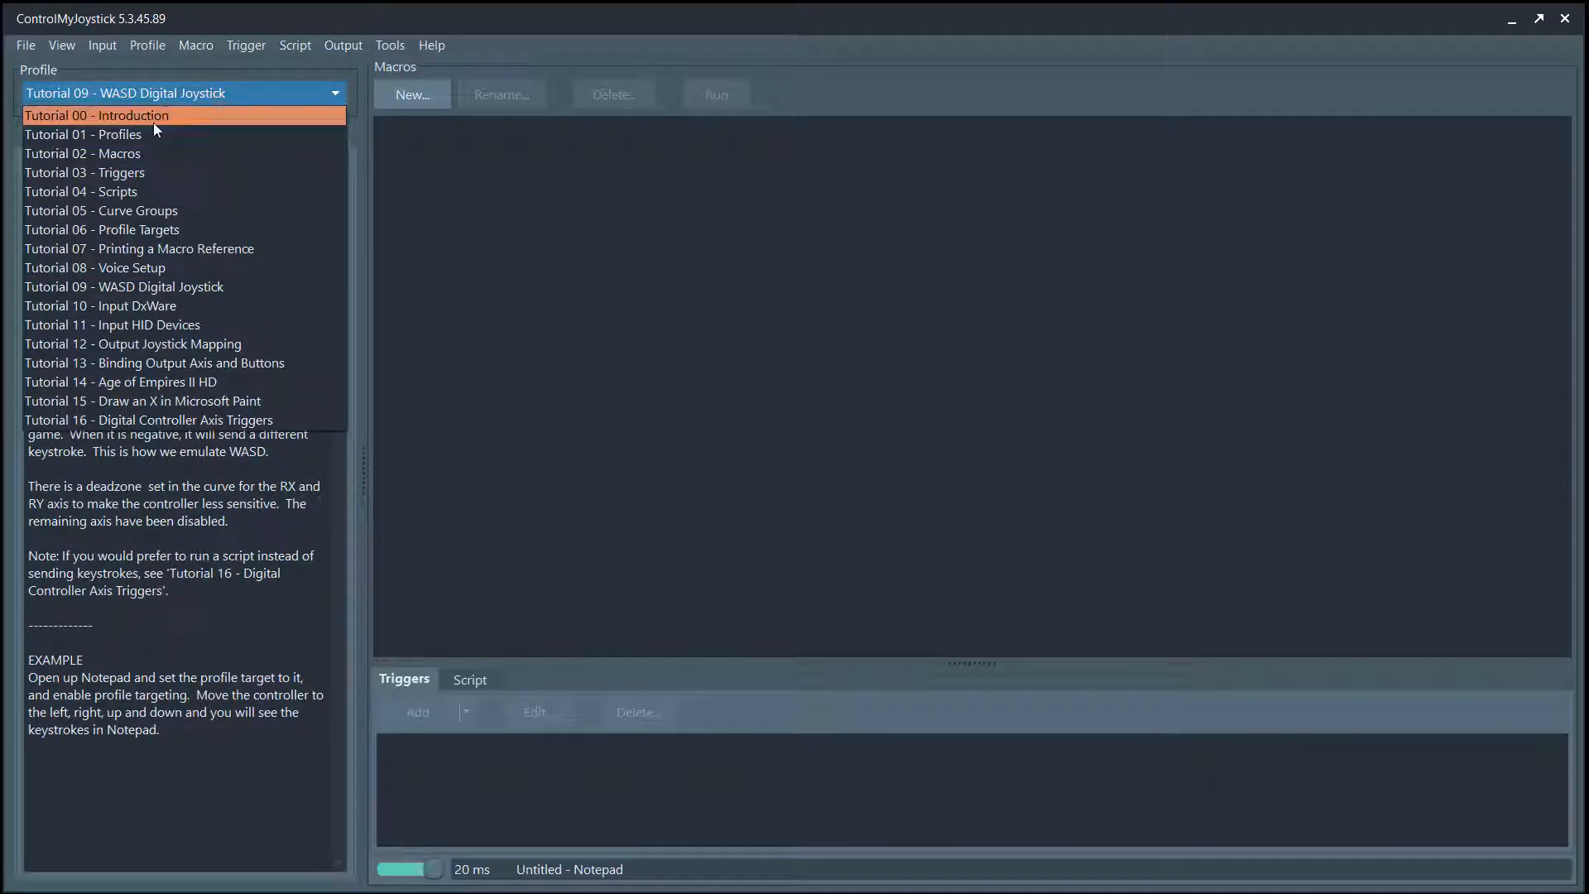
{"action": "left_click", "coordinate": [489, 182]}
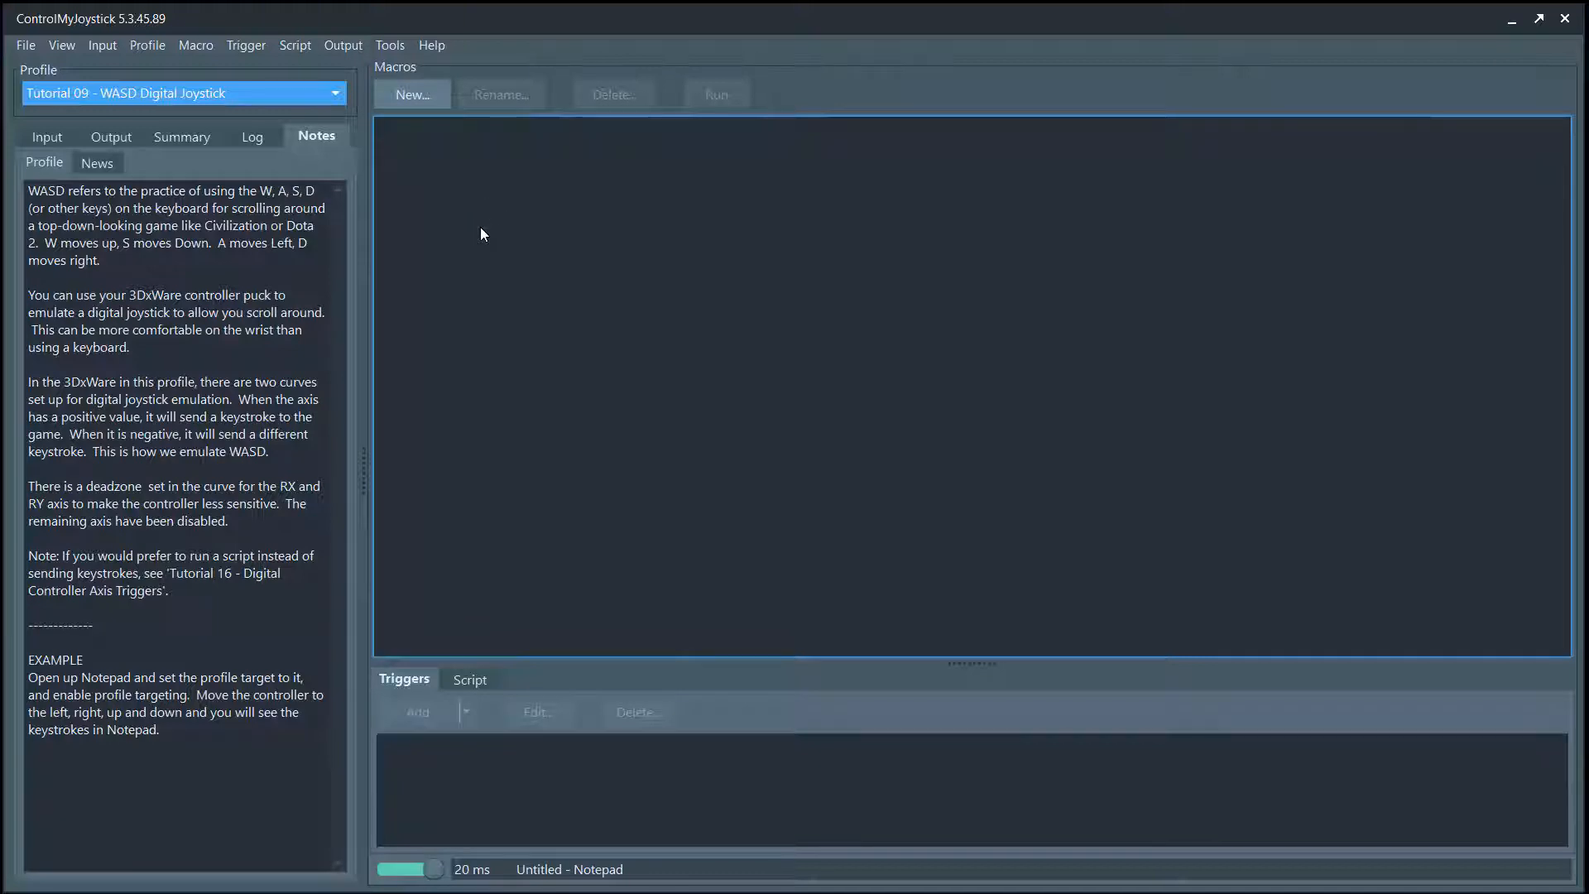
Create a new profile named "1"
{"action": "right_click", "coordinate": [254, 92]}
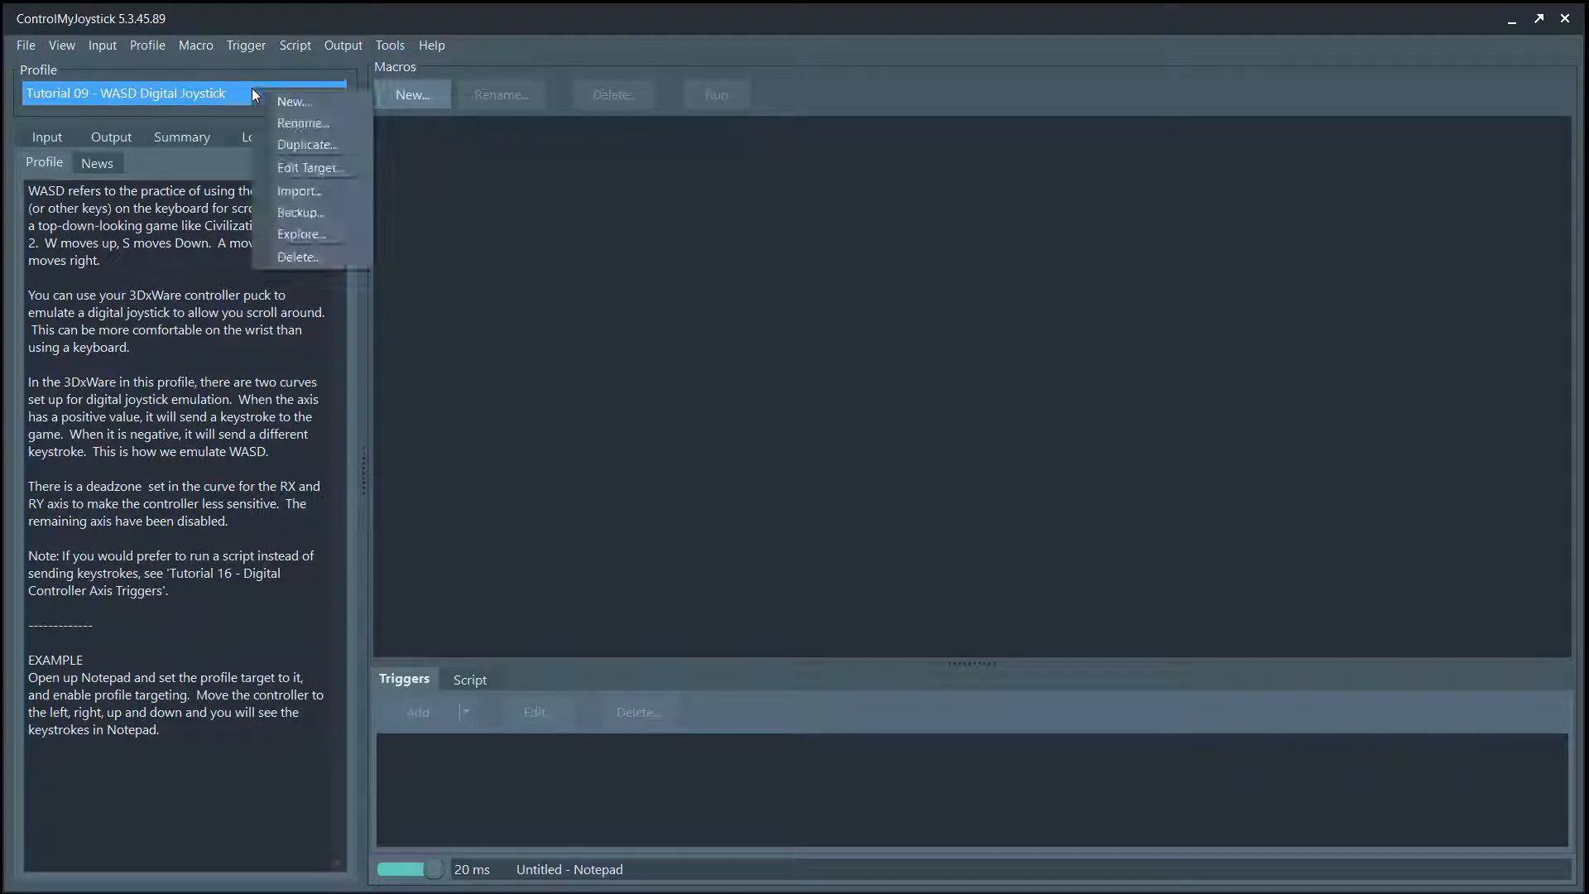
{"action": "left_click", "coordinate": [149, 44]}
{"action": "left_click", "coordinate": [163, 72]}
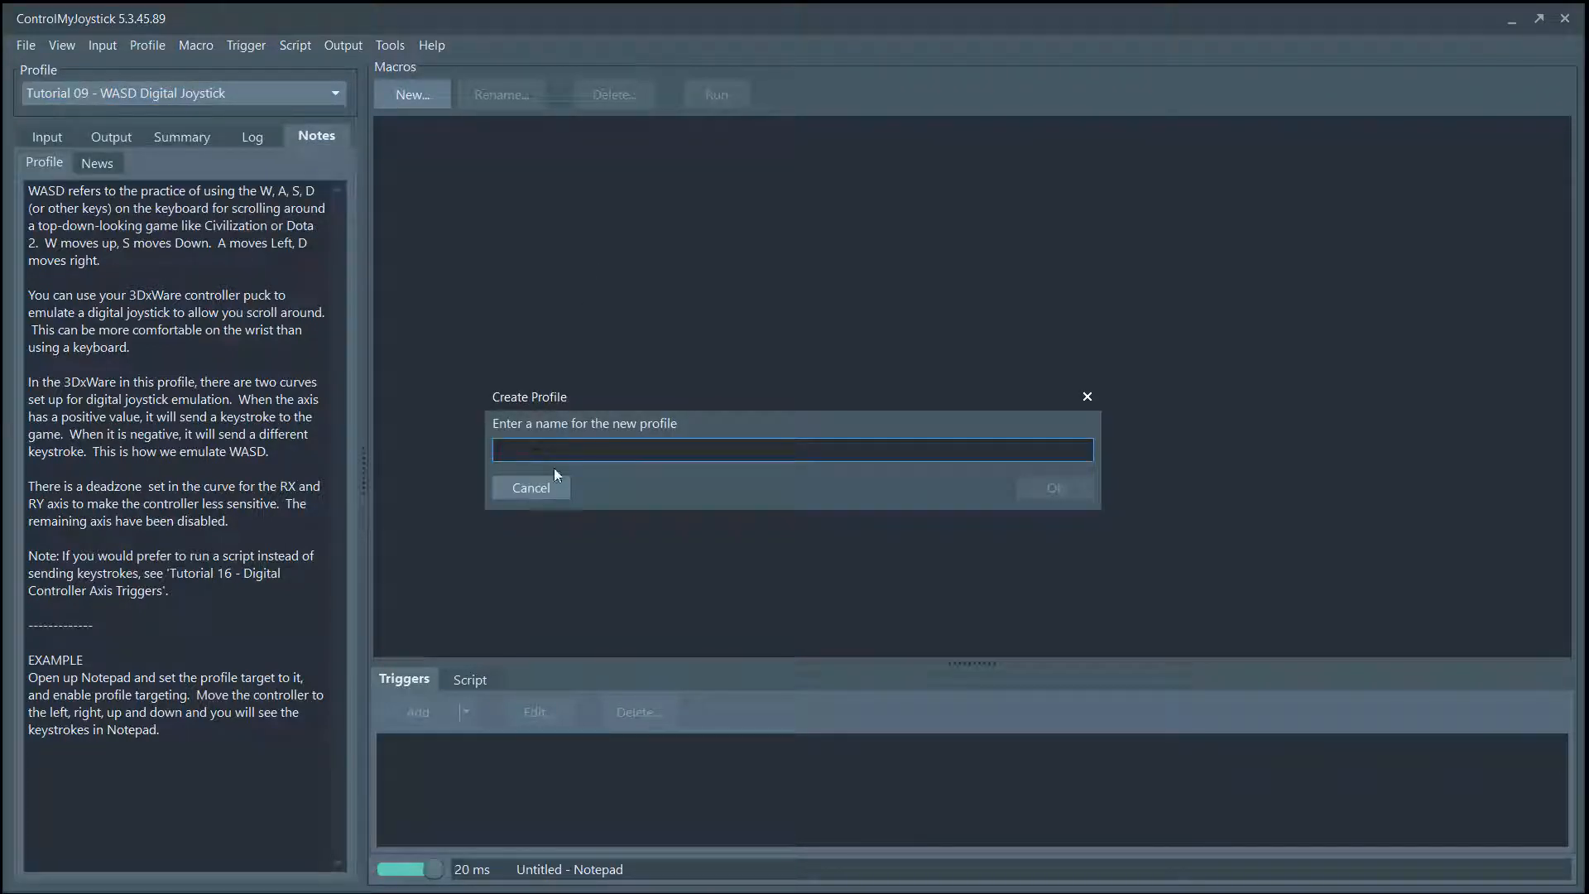
{"action": "type", "text": "1"}
{"action": "left_click", "coordinate": [1052, 489]}
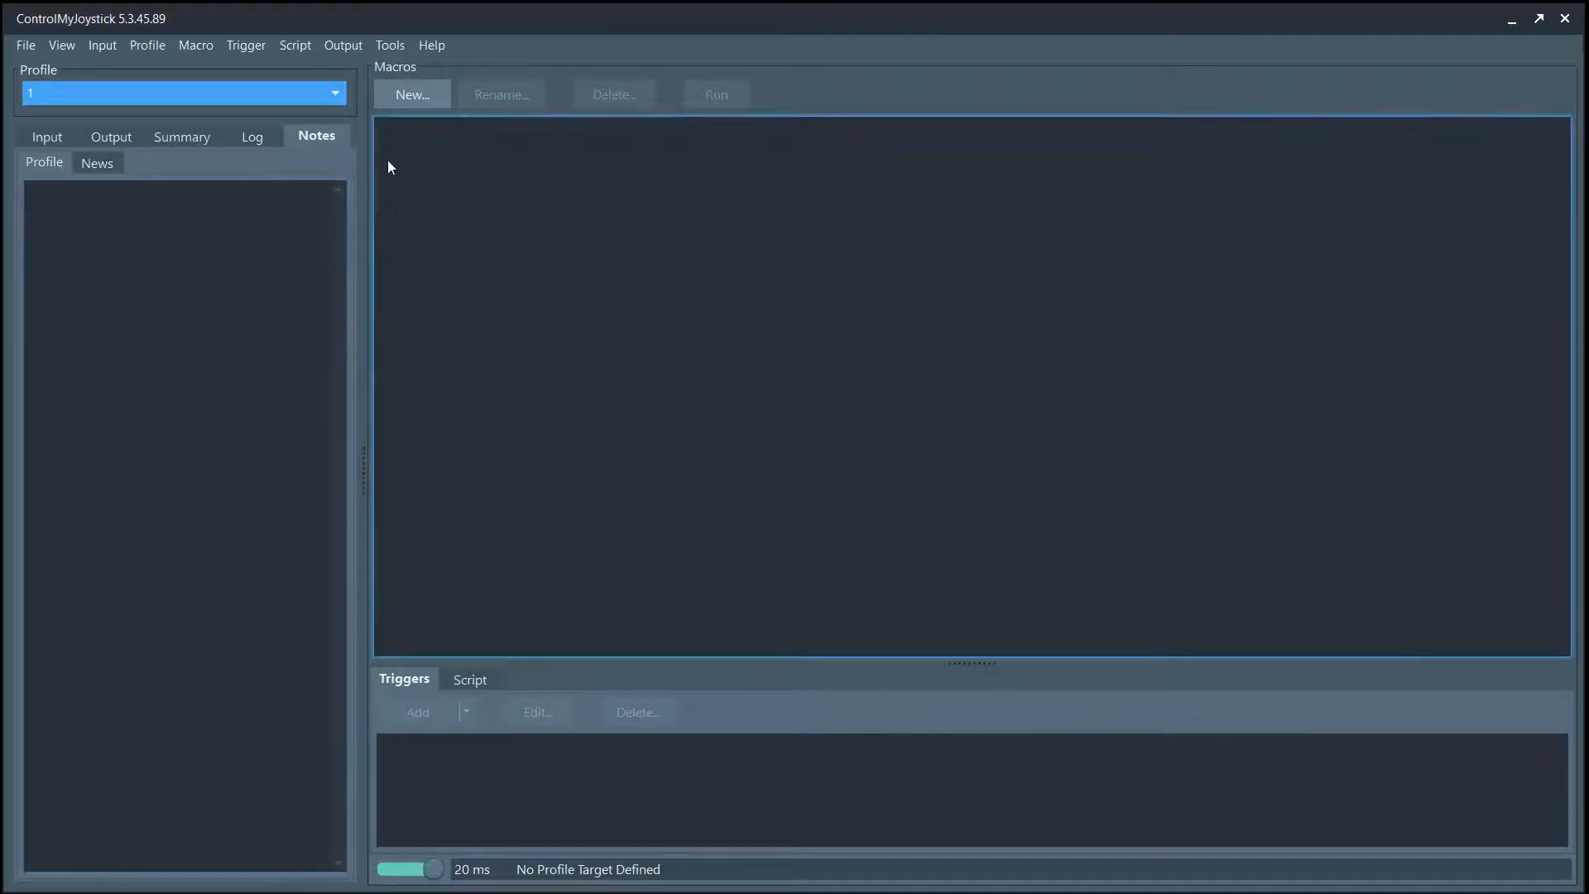
Create a new macro named "TestA" in the profile
{"action": "left_click", "coordinate": [408, 102]}
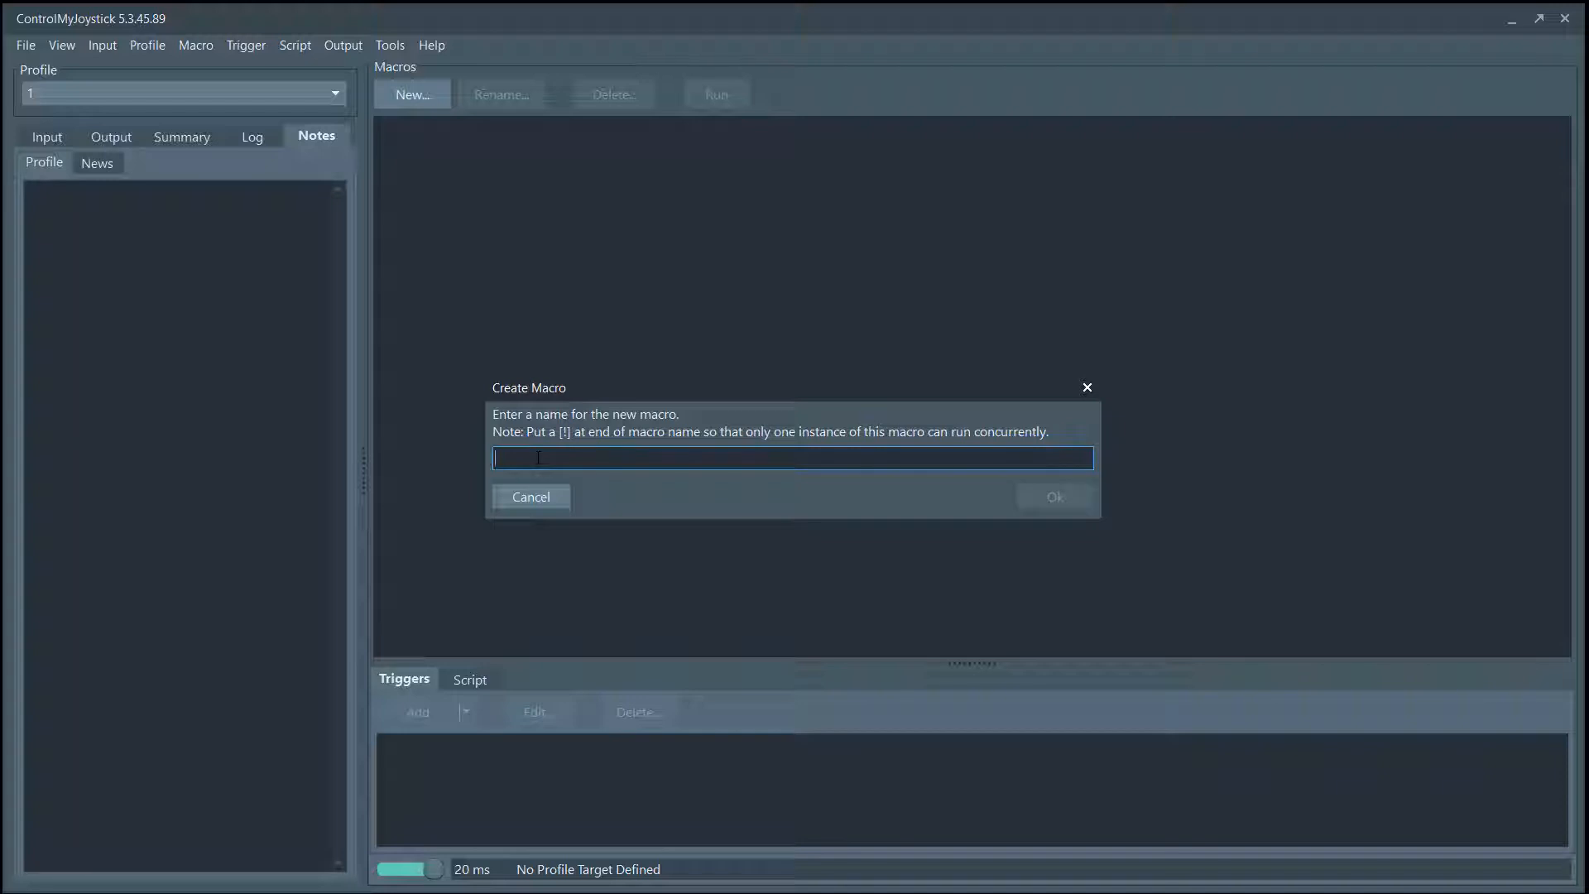
{"action": "type", "text": "TestA"}
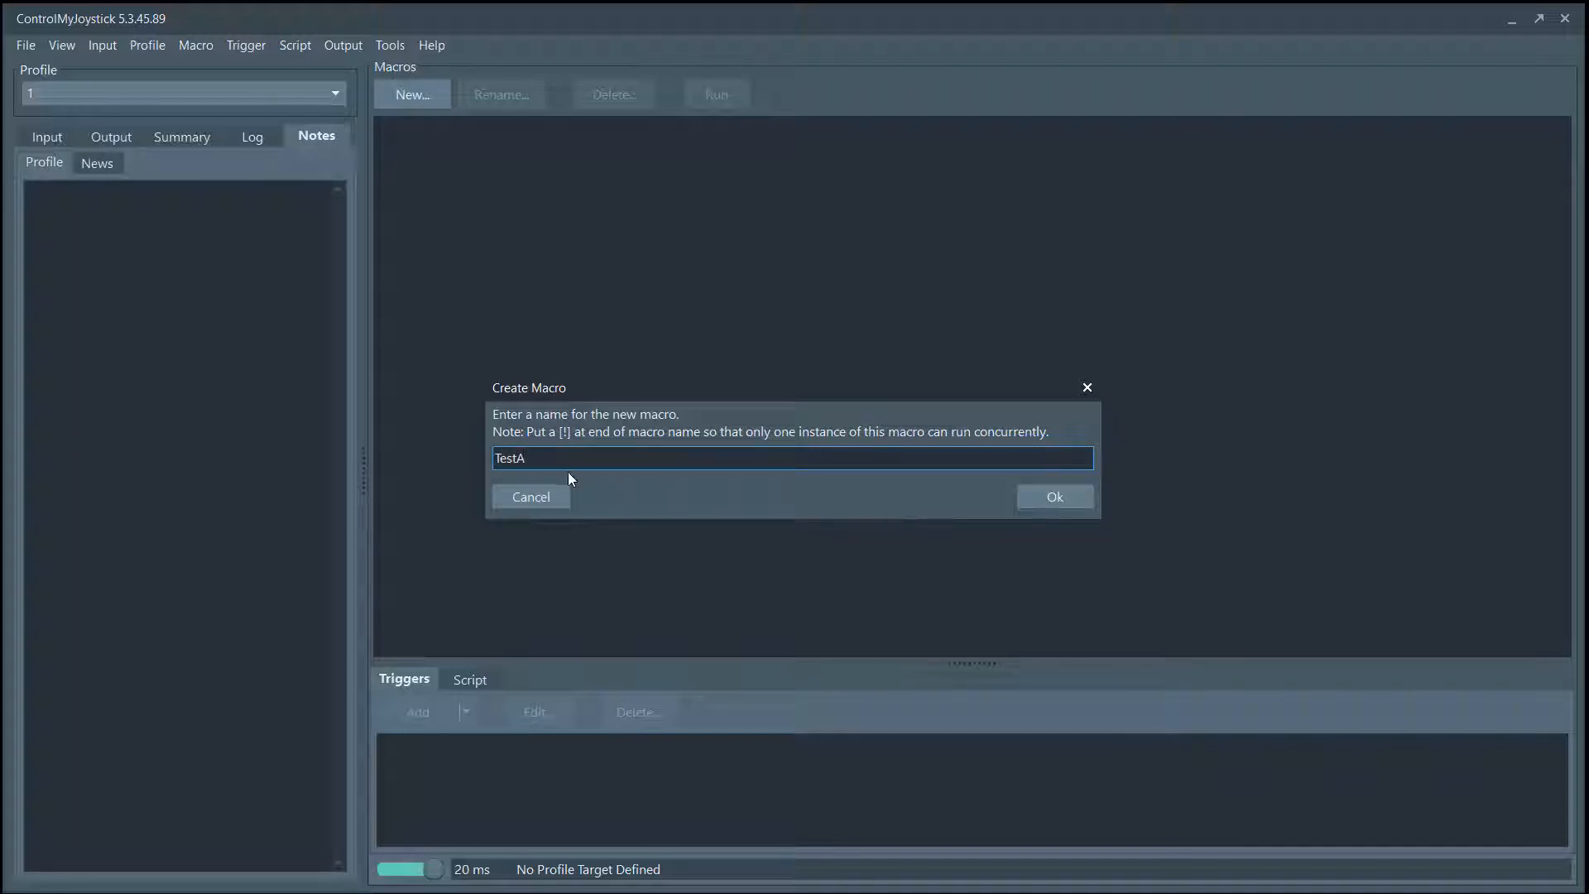
{"action": "left_click", "coordinate": [1058, 499]}
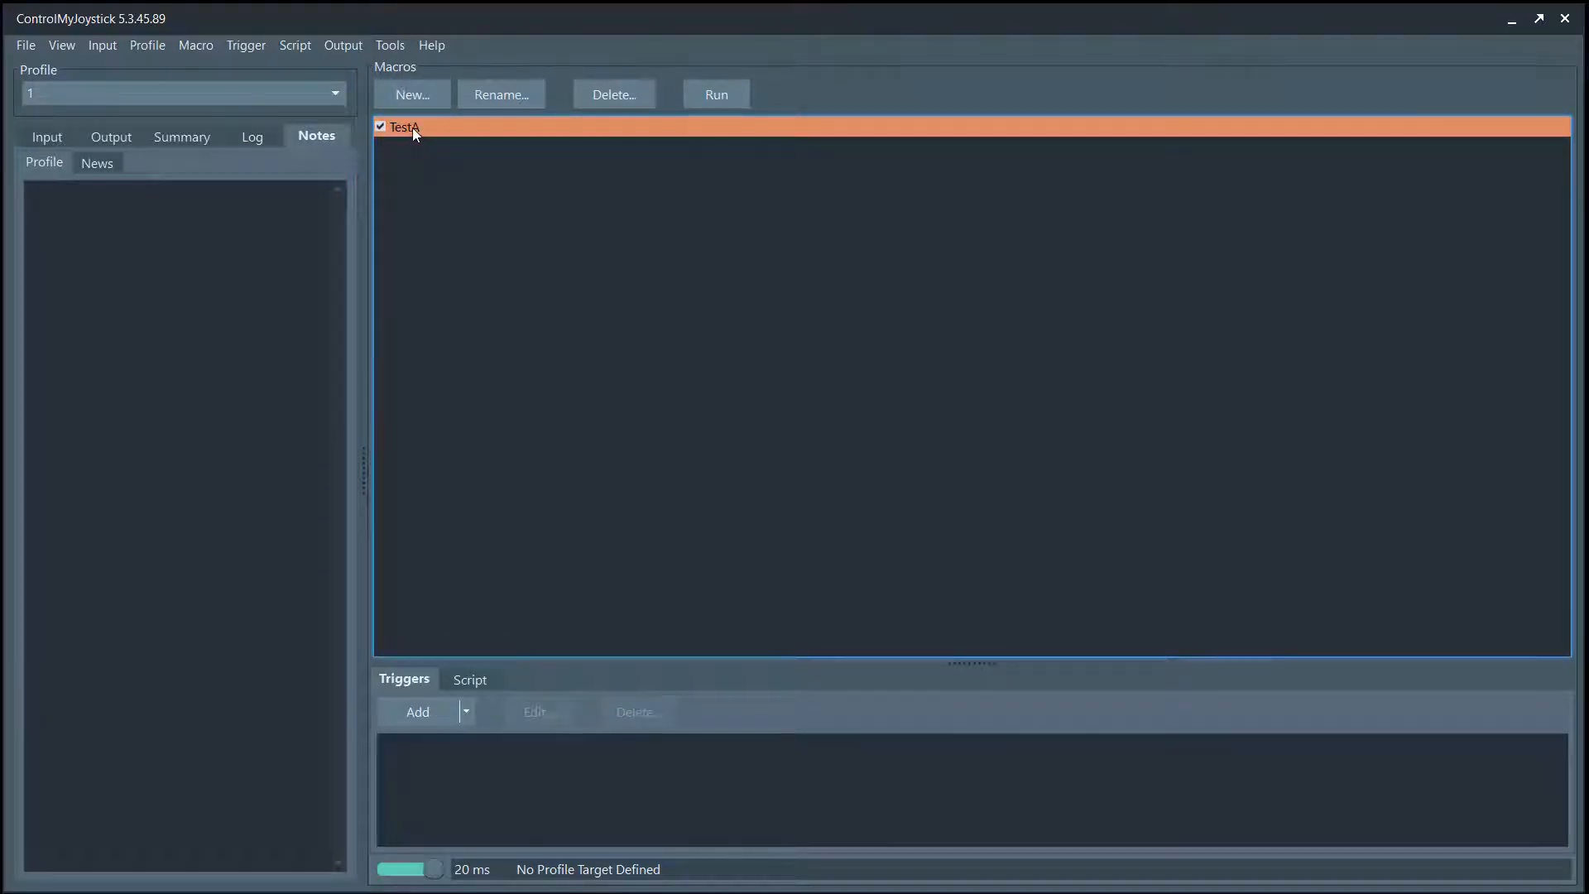
Add a voice trigger with the spoken word "test" to the TestA macro
{"action": "left_click", "coordinate": [468, 713]}
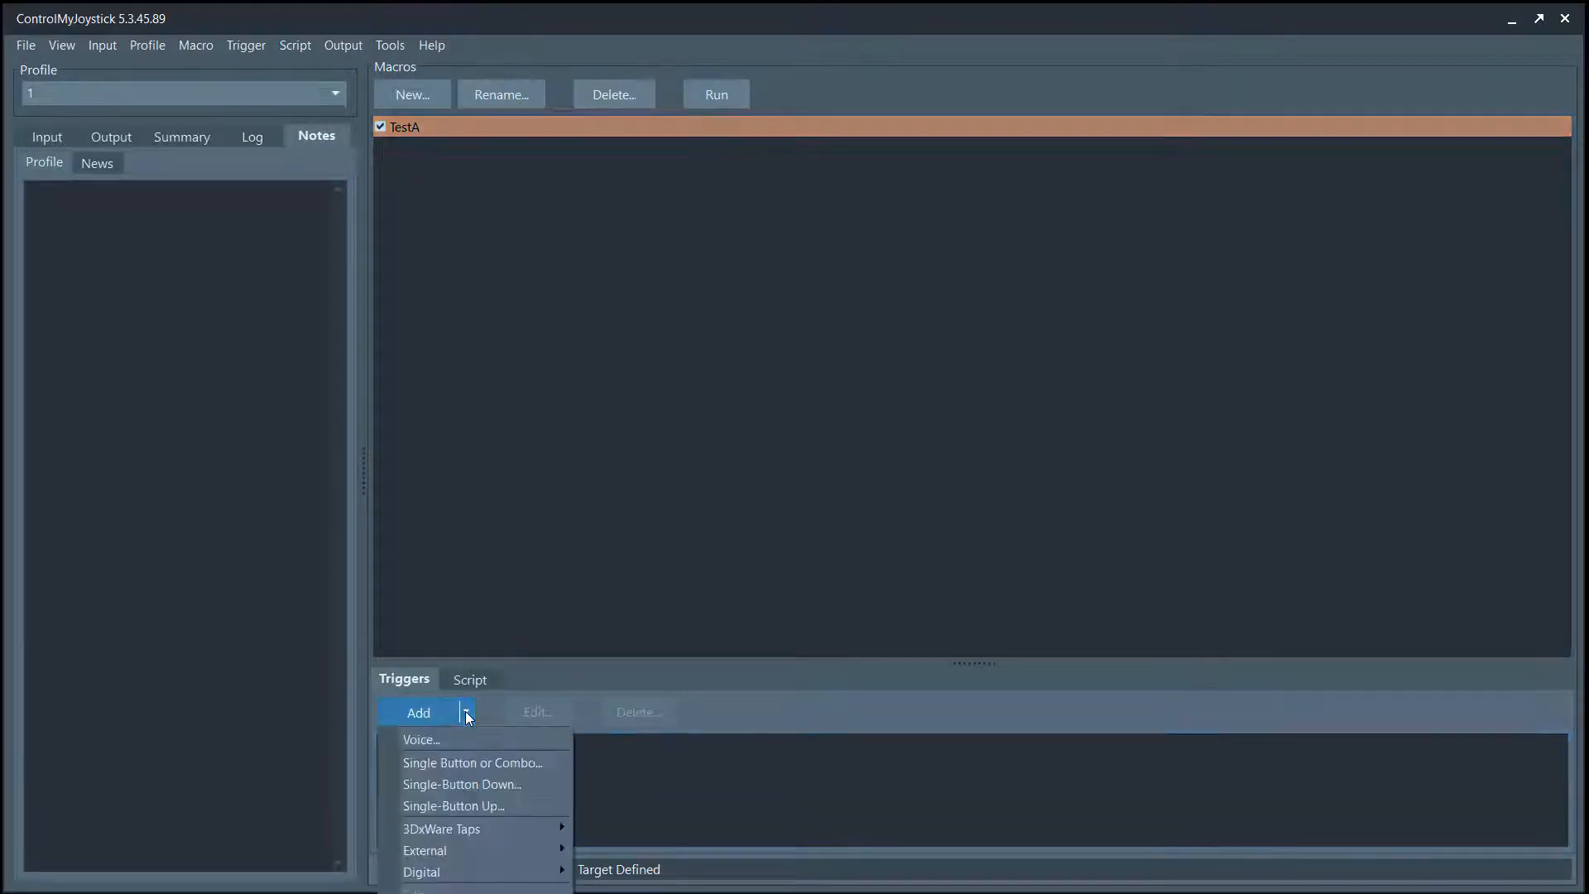
{"action": "left_click", "coordinate": [434, 738]}
{"action": "type", "text": "test"}
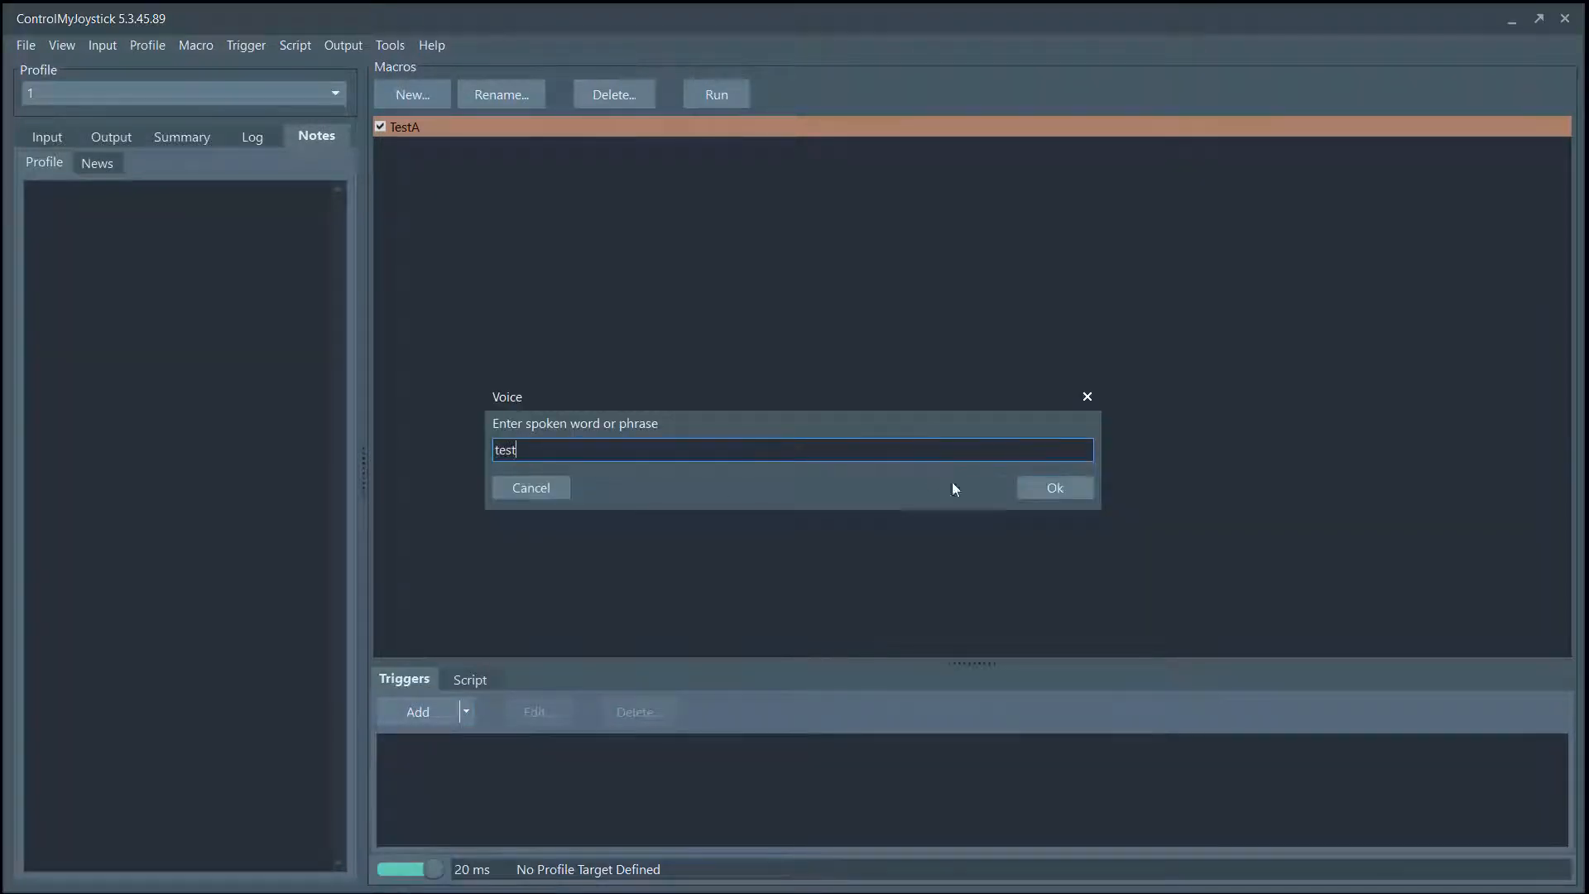
{"action": "left_click", "coordinate": [1047, 488]}
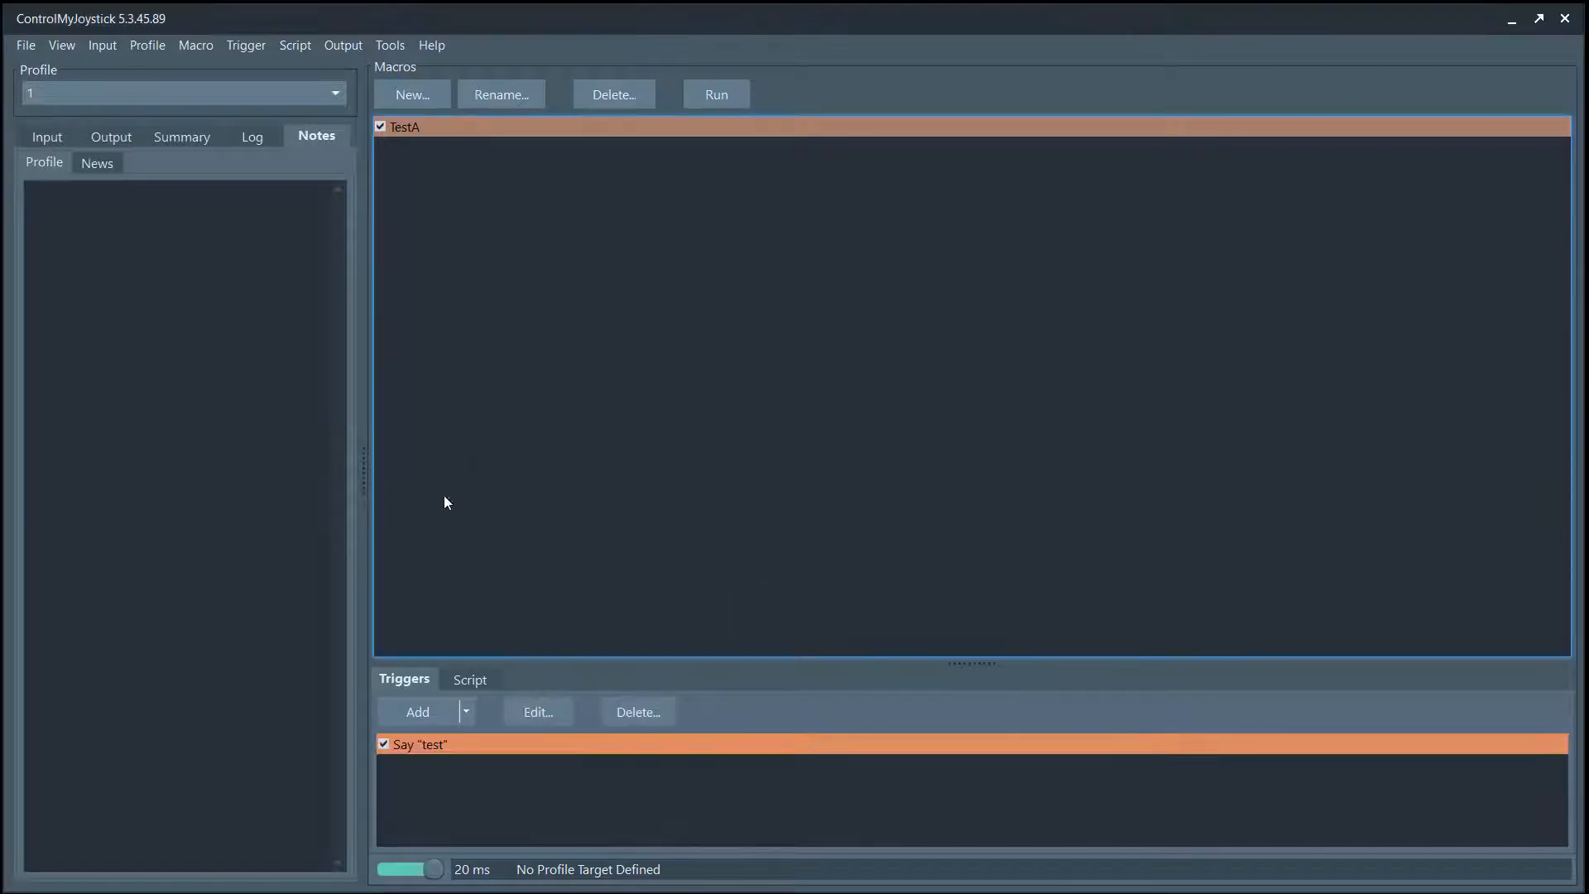
Enable voice input in the voice configuration and accept the settings
{"action": "left_click", "coordinate": [111, 50]}
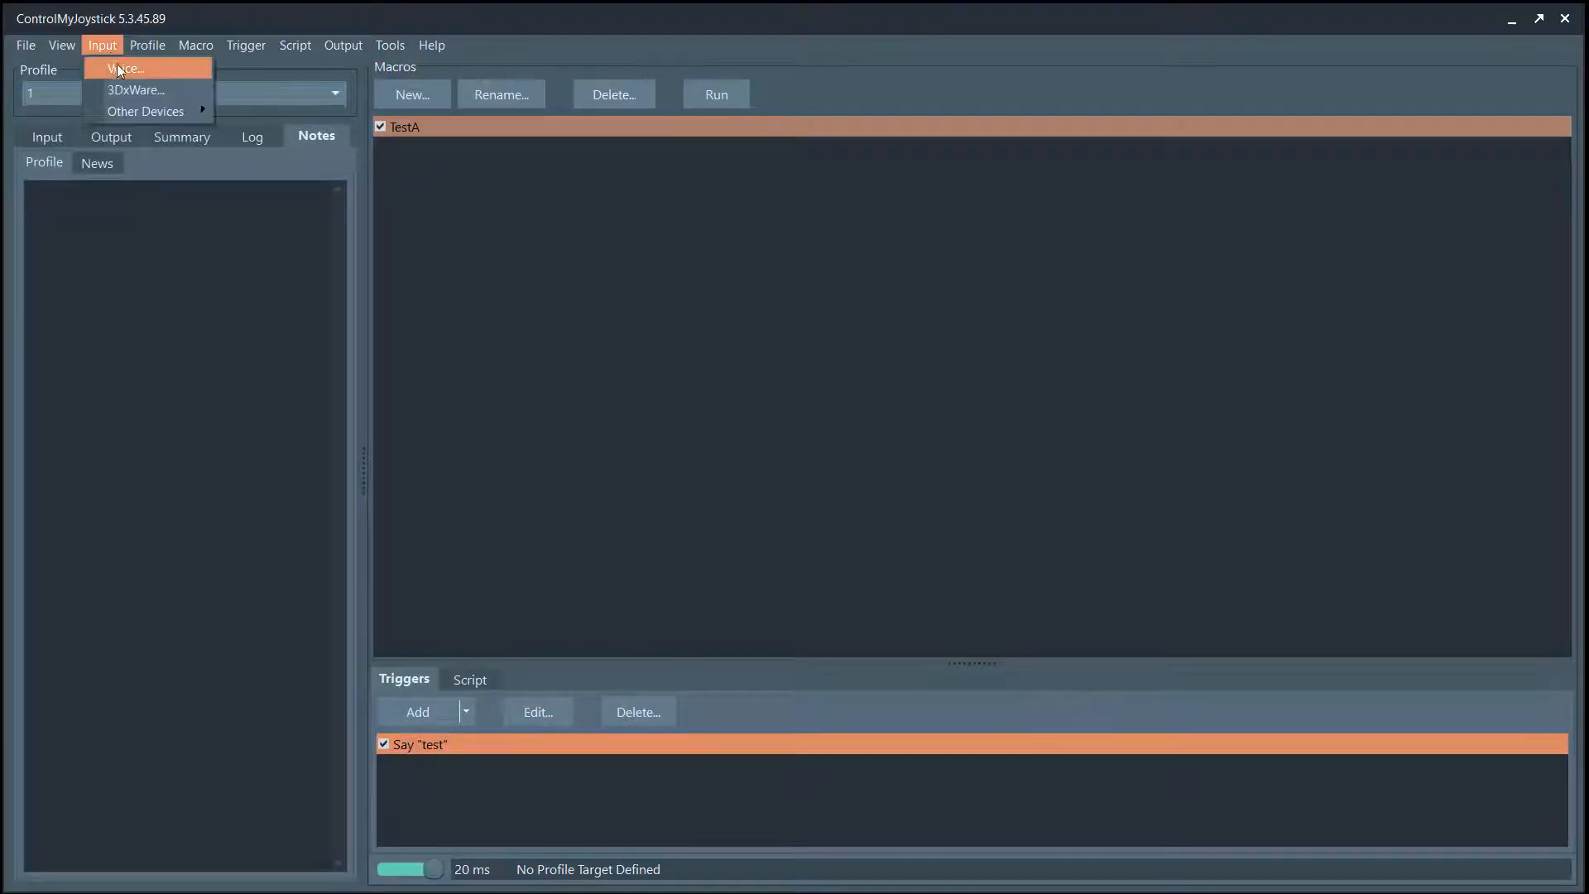
{"action": "left_click", "coordinate": [121, 71]}
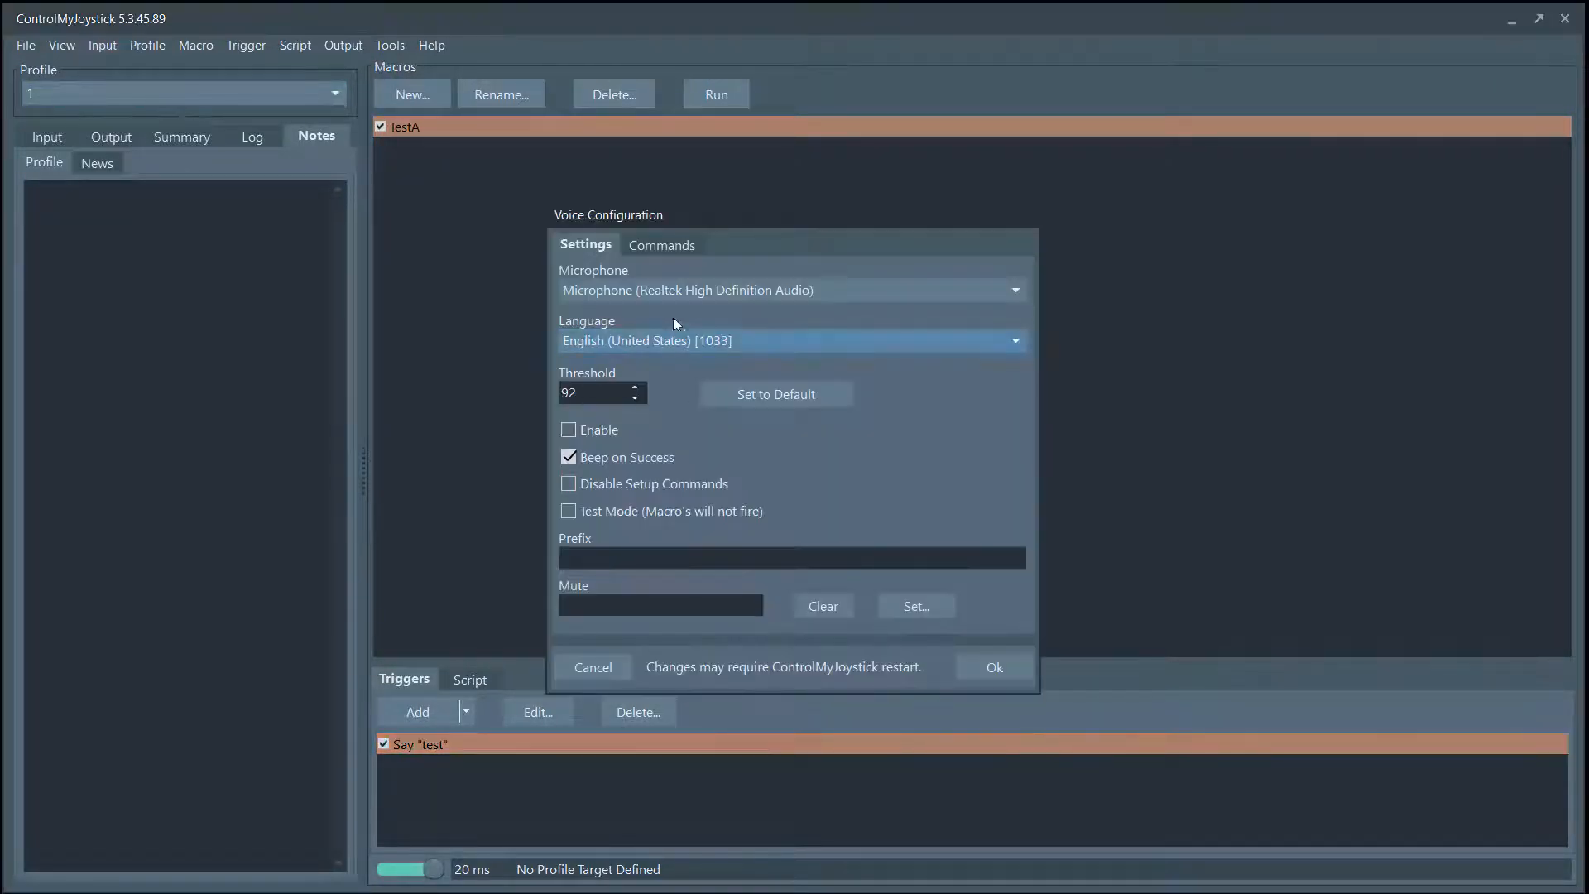
{"action": "left_click", "coordinate": [577, 437]}
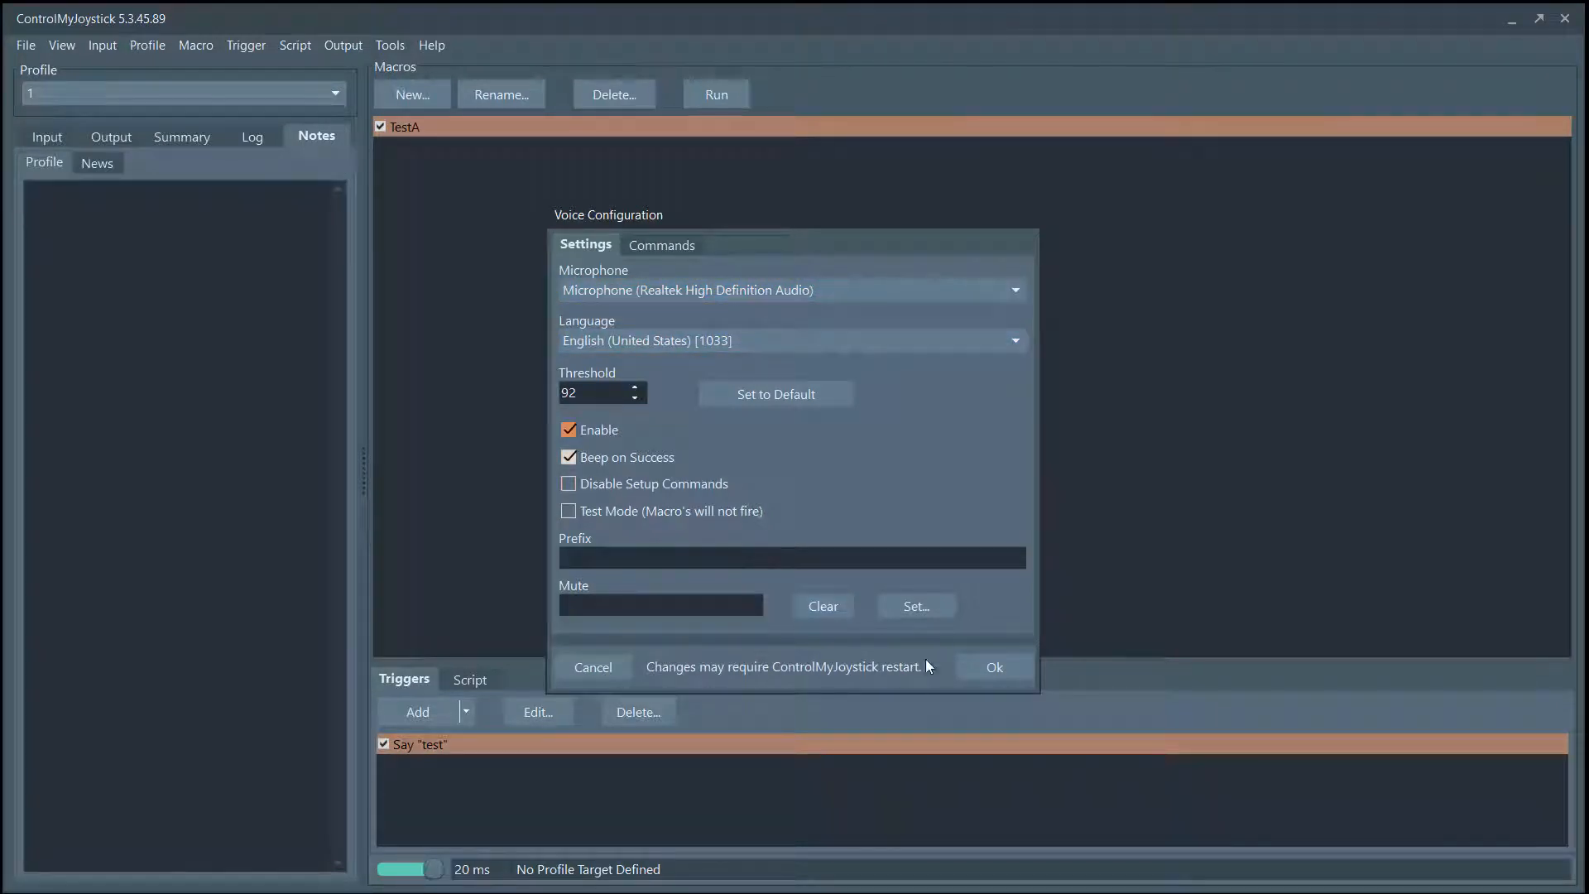
{"action": "left_click", "coordinate": [995, 673]}
{"action": "left_click", "coordinate": [917, 494]}
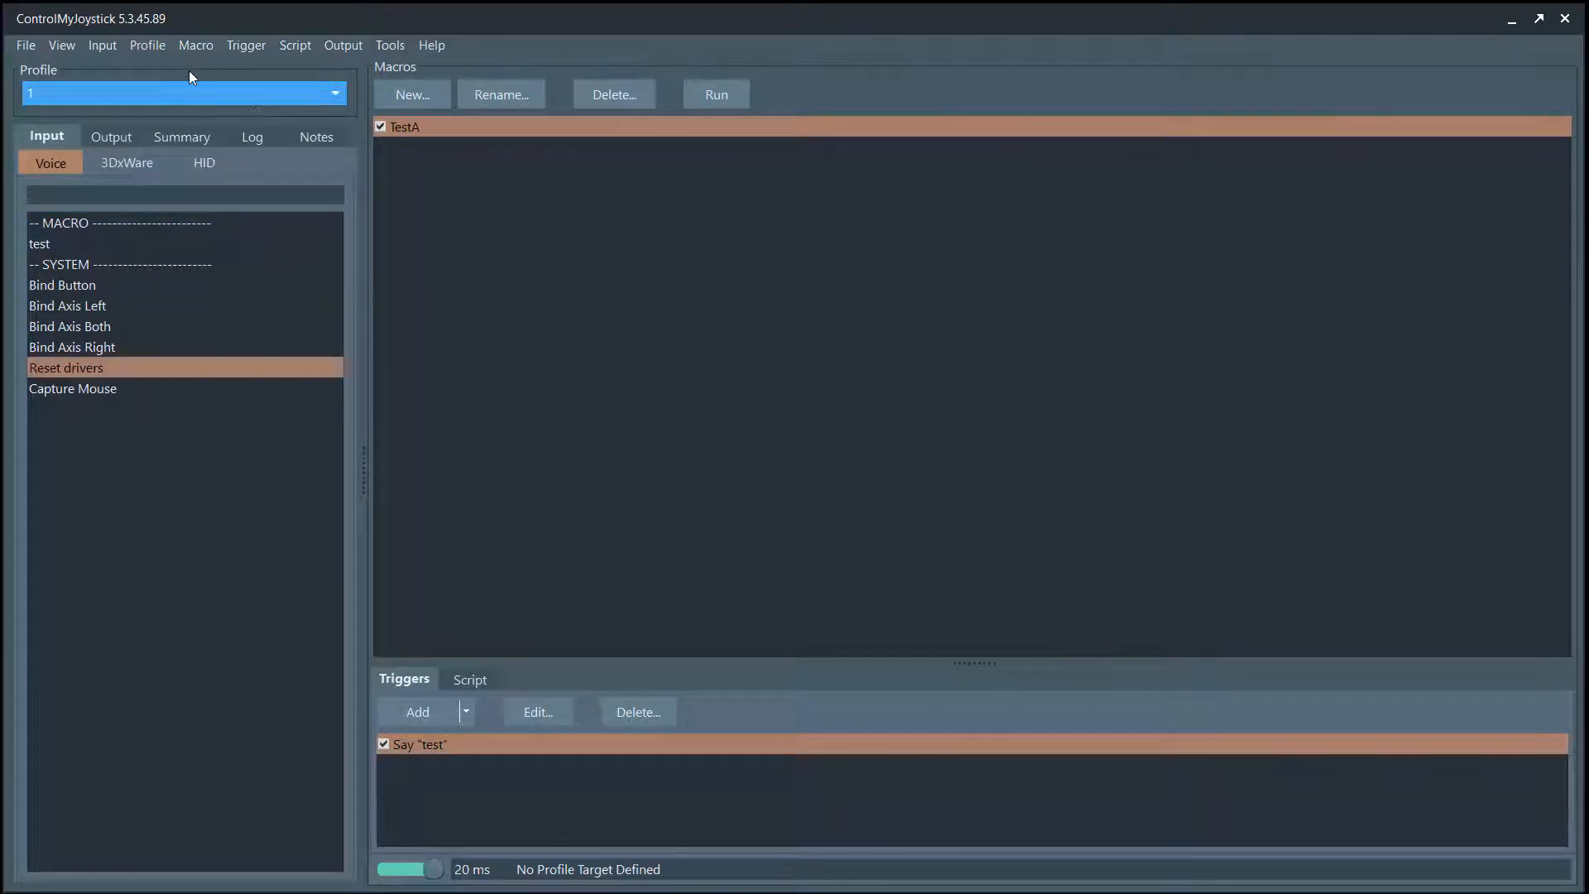
Examine the TestA macro's voice trigger and the macro and system commands in the voice input list
{"action": "left_click", "coordinate": [521, 240]}
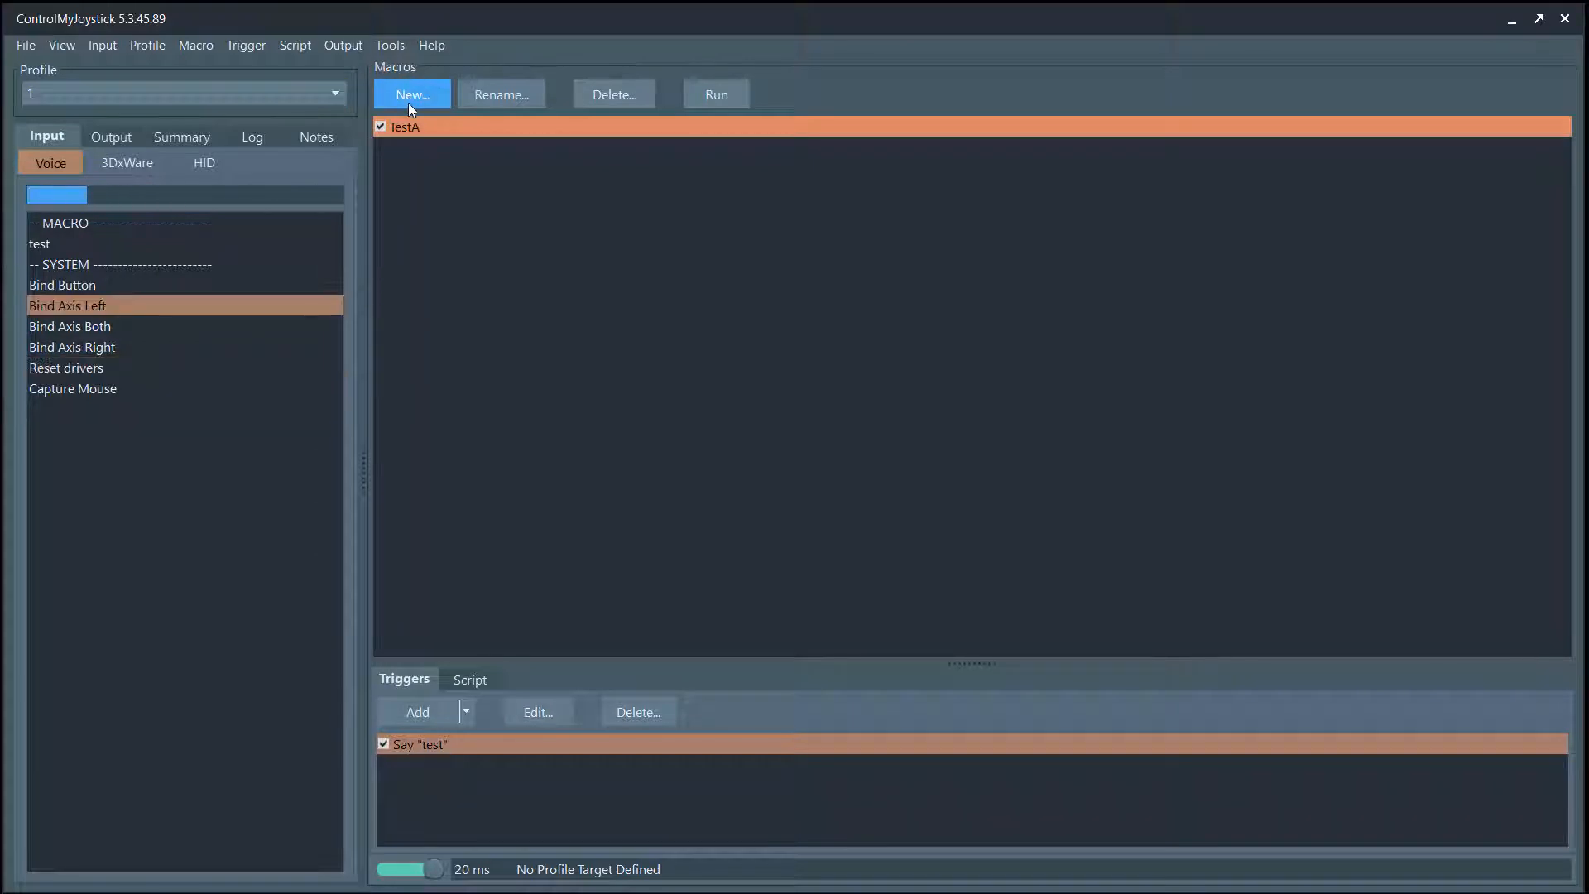
{"action": "left_click", "coordinate": [480, 740]}
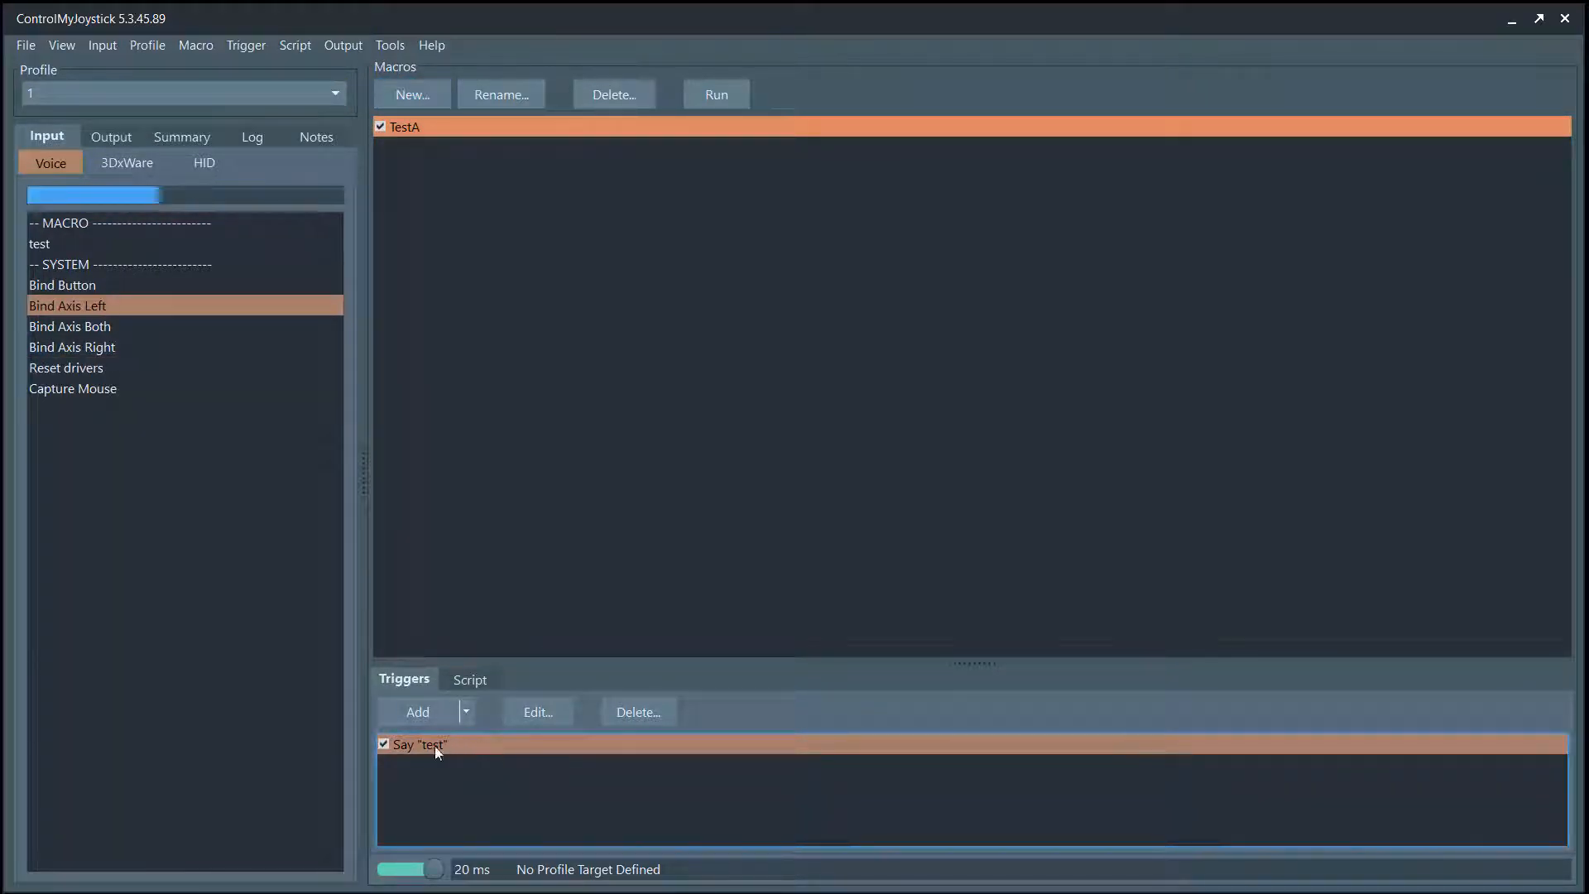
{"action": "left_click", "coordinate": [43, 244]}
{"action": "left_click", "coordinate": [111, 365]}
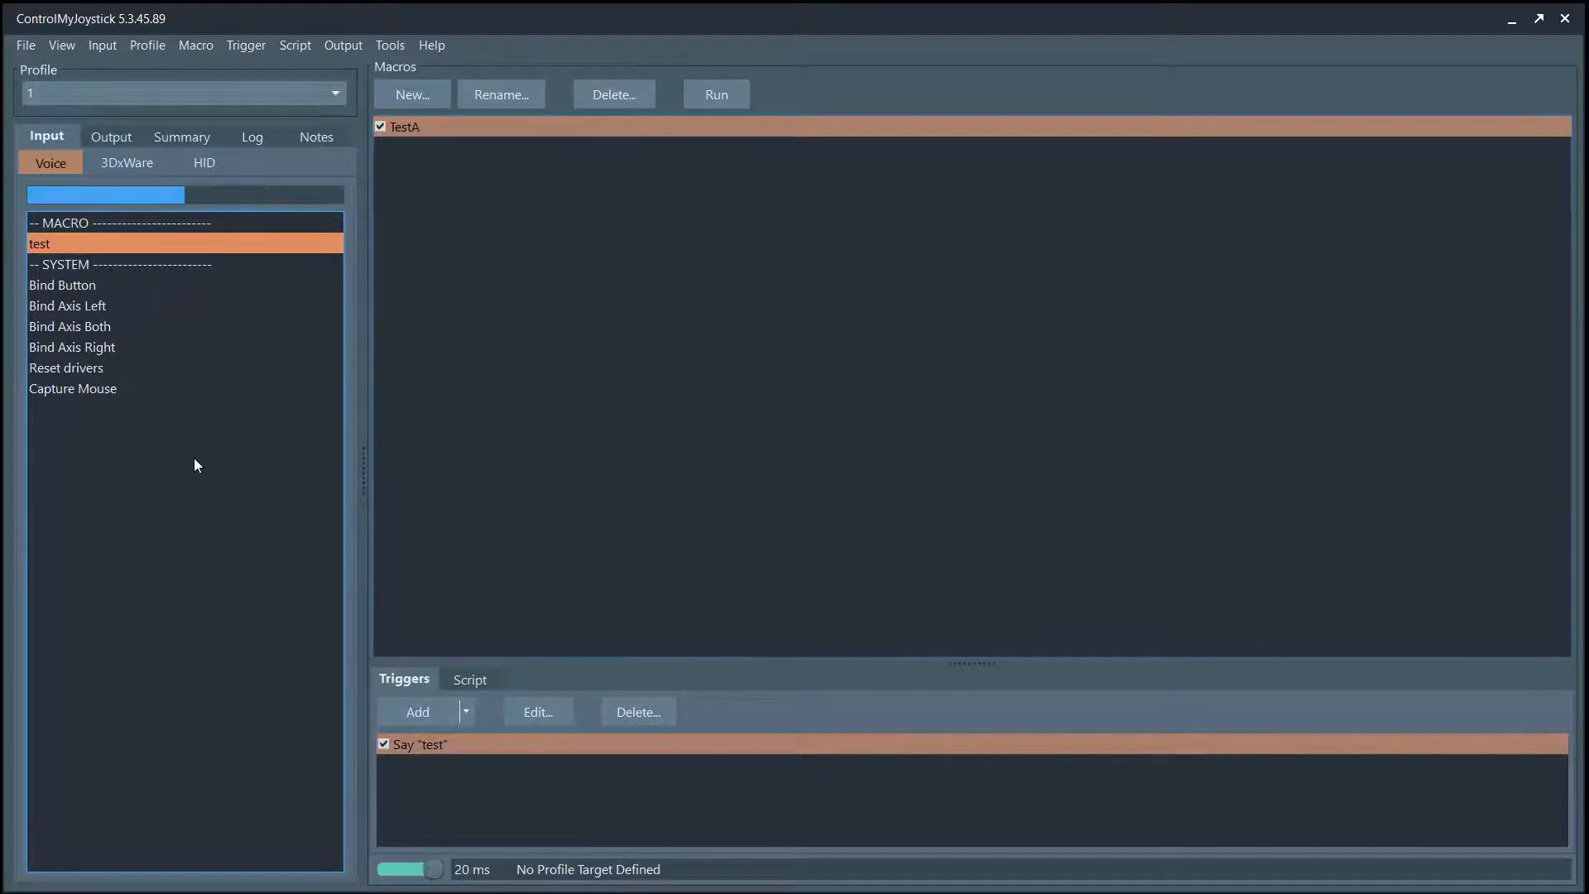
{"action": "left_click", "coordinate": [69, 284]}
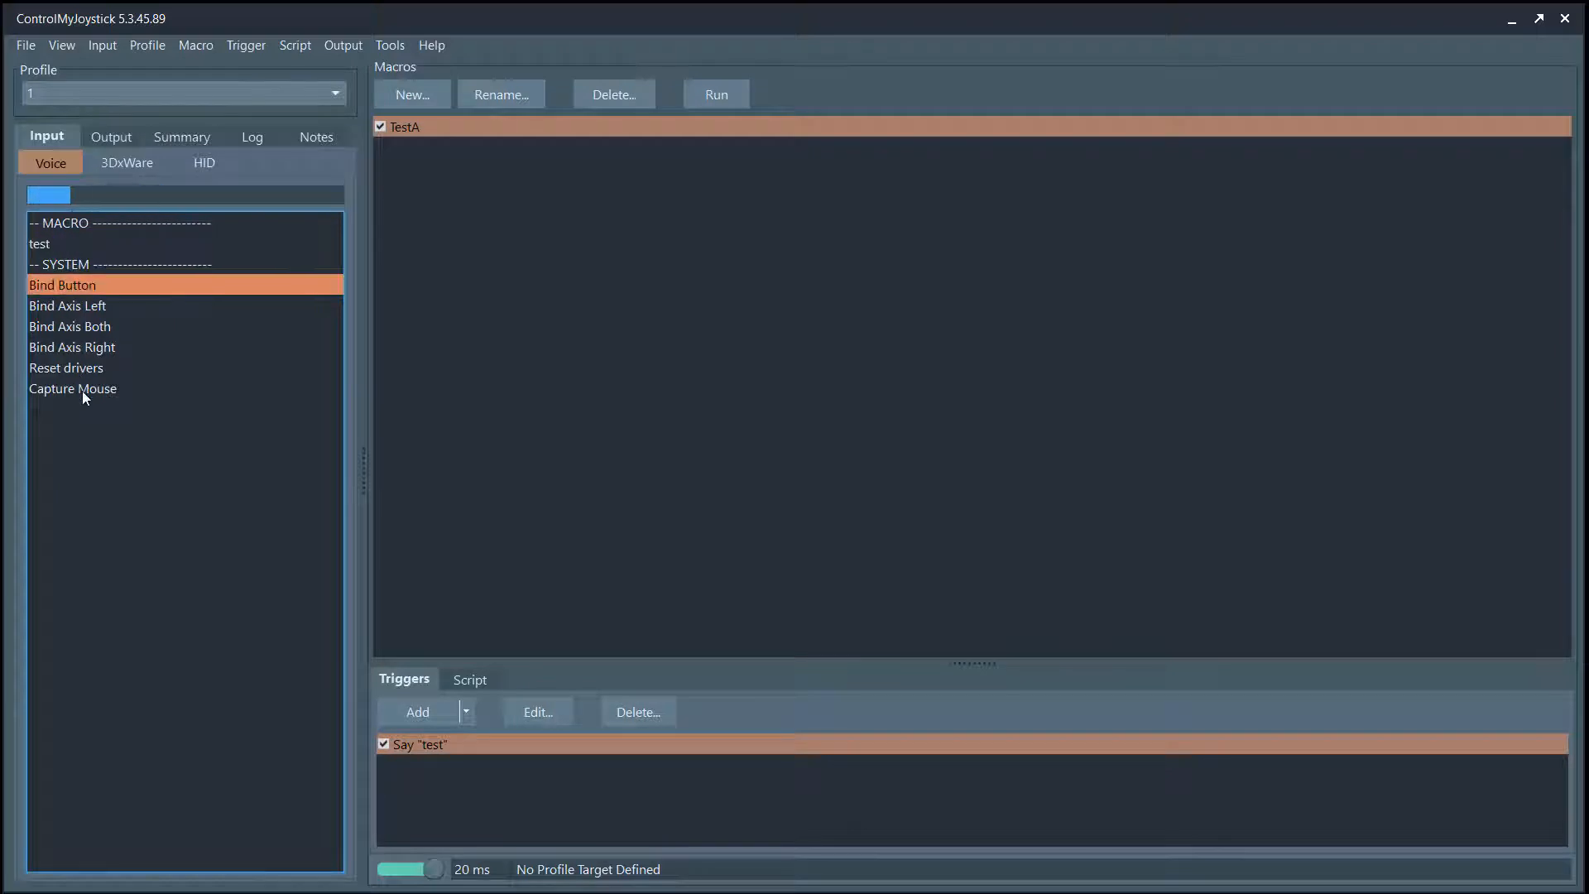
Set the voice command prefix to "computer" in the voice configuration and return to the voice command list
{"action": "left_click", "coordinate": [98, 47]}
{"action": "left_click", "coordinate": [111, 64]}
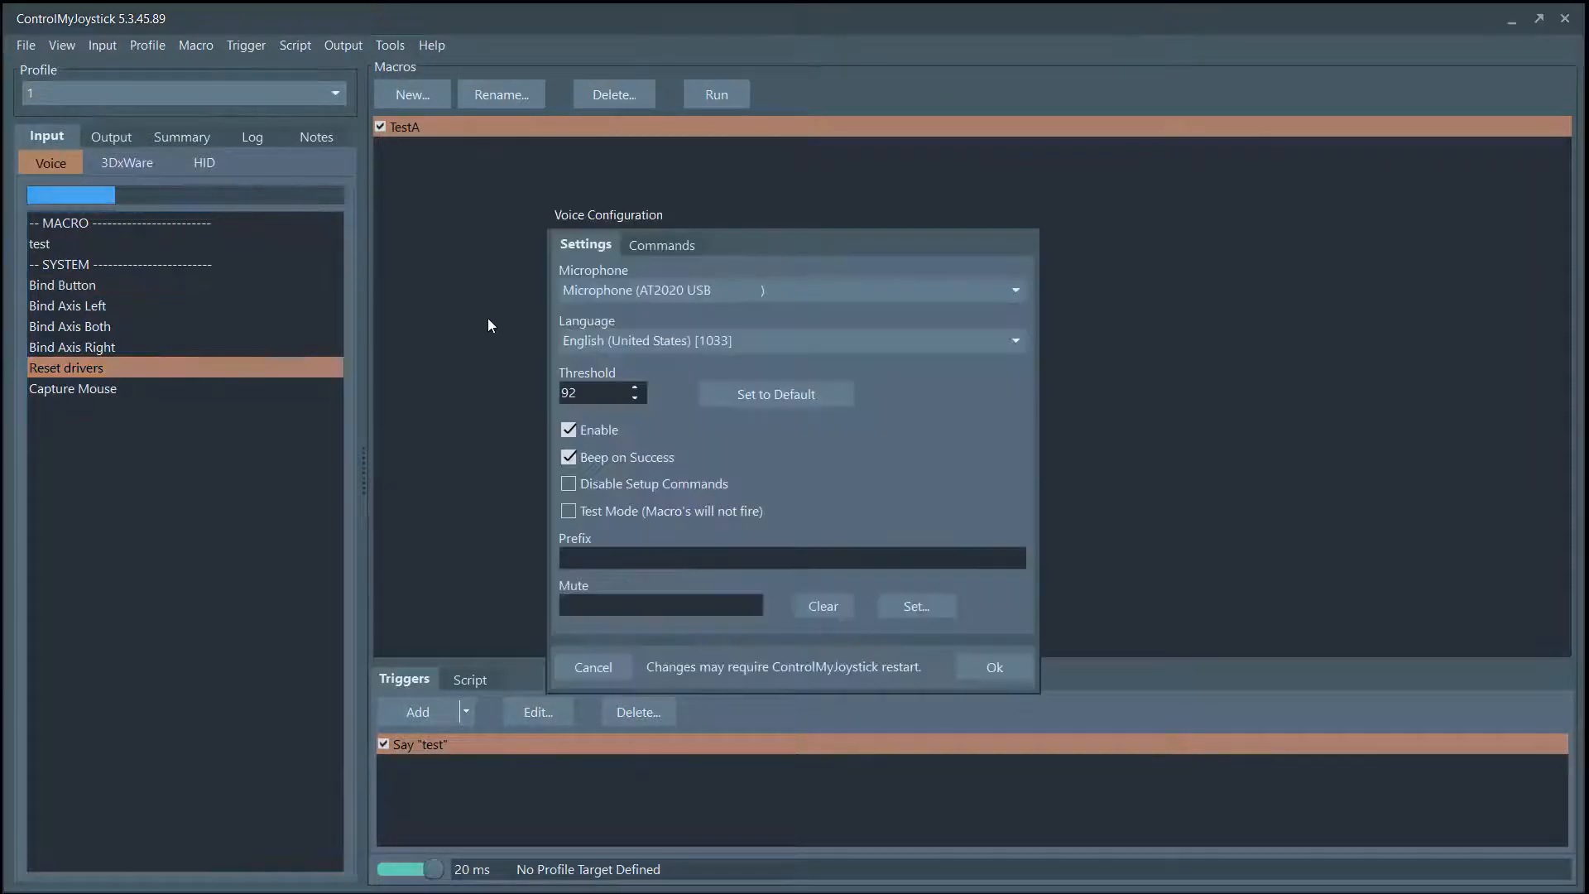
{"action": "left_click", "coordinate": [697, 558]}
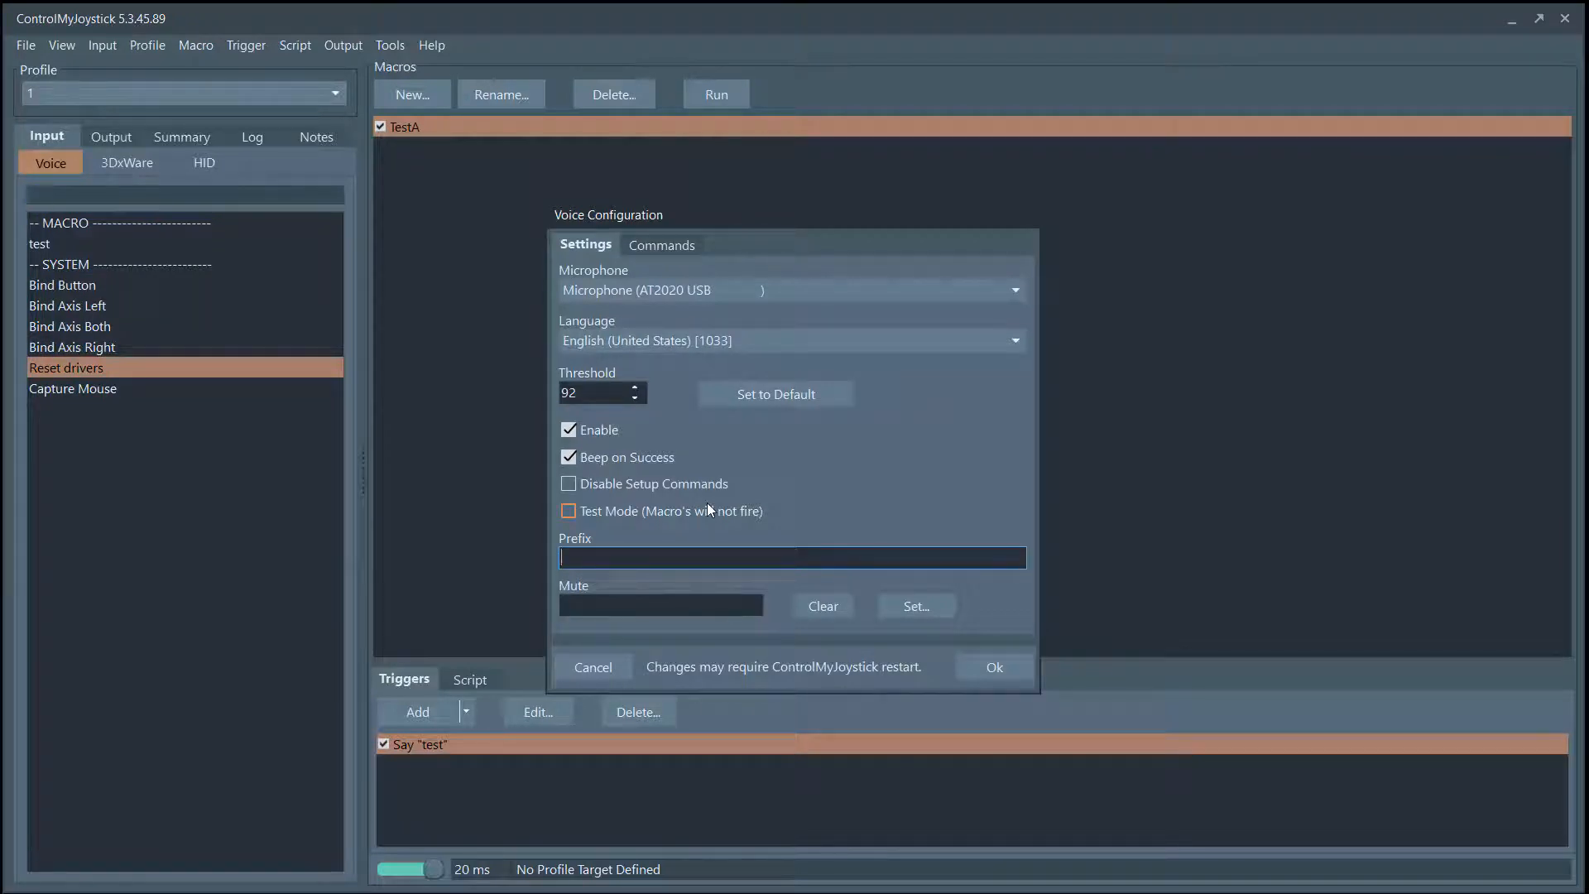
{"action": "type", "text": "computer"}
{"action": "left_click", "coordinate": [991, 668]}
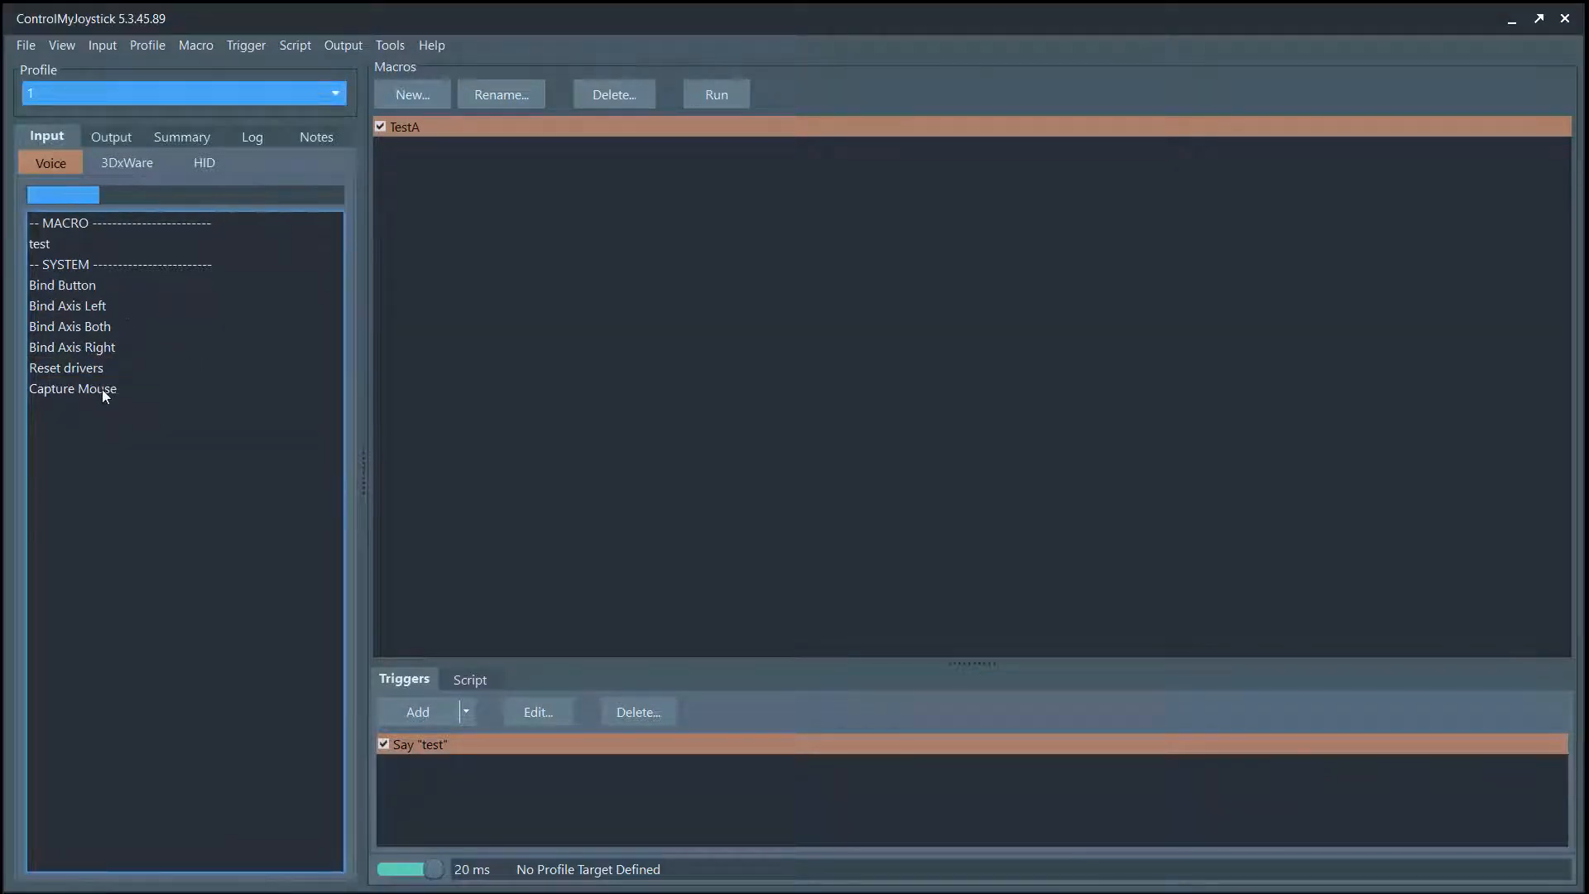
{"action": "left_click", "coordinate": [101, 390]}
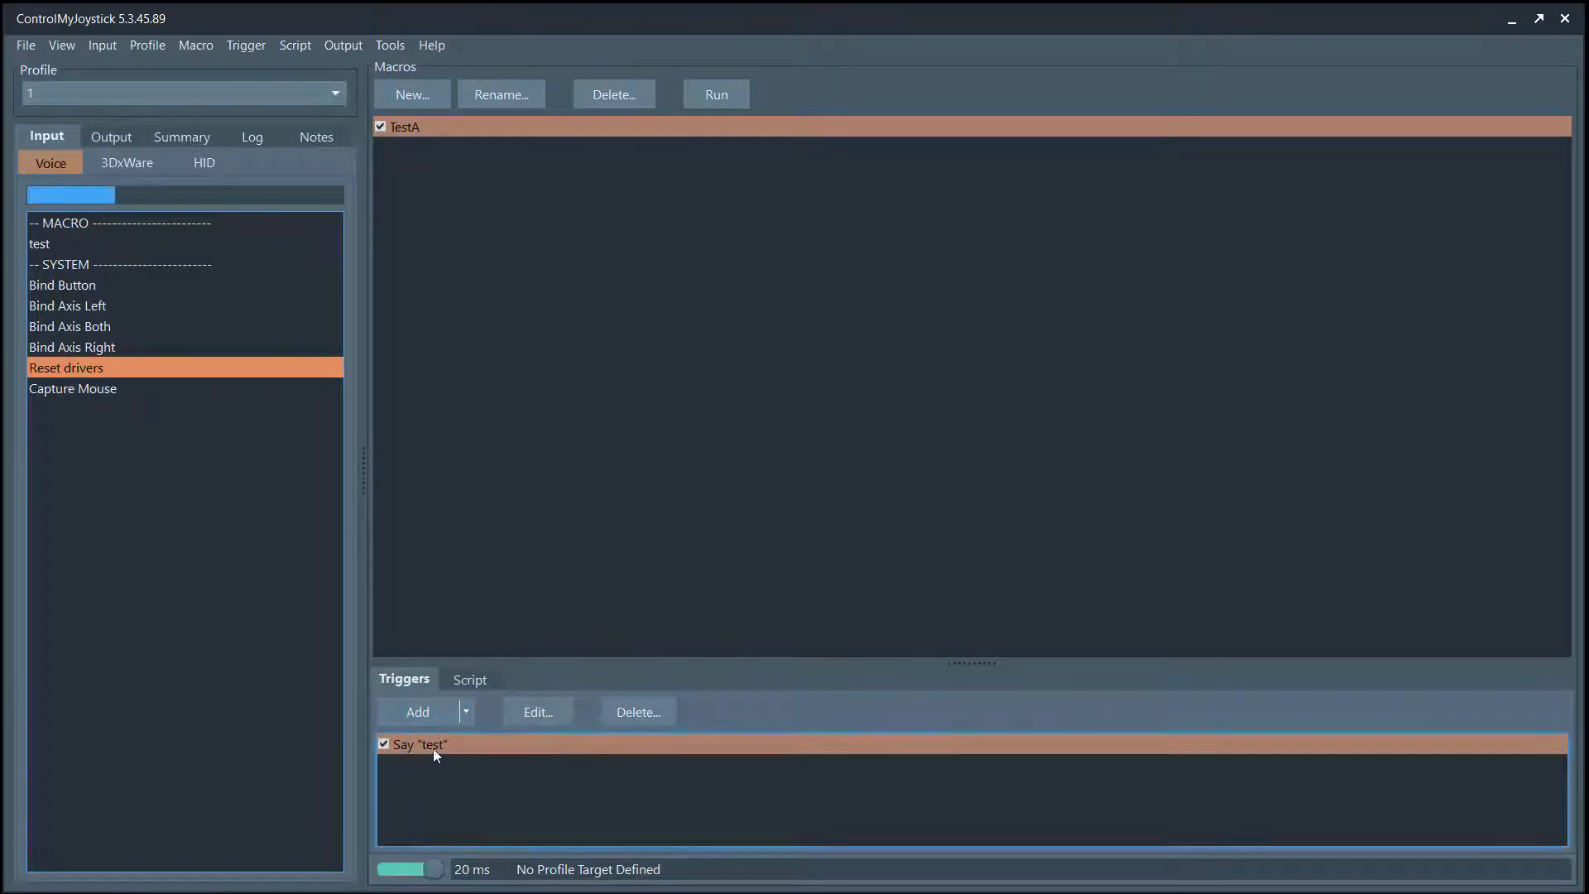
Enlarge the script area of the TestA macro and add a 500 ms pause to its script
{"action": "left_click", "coordinate": [470, 679]}
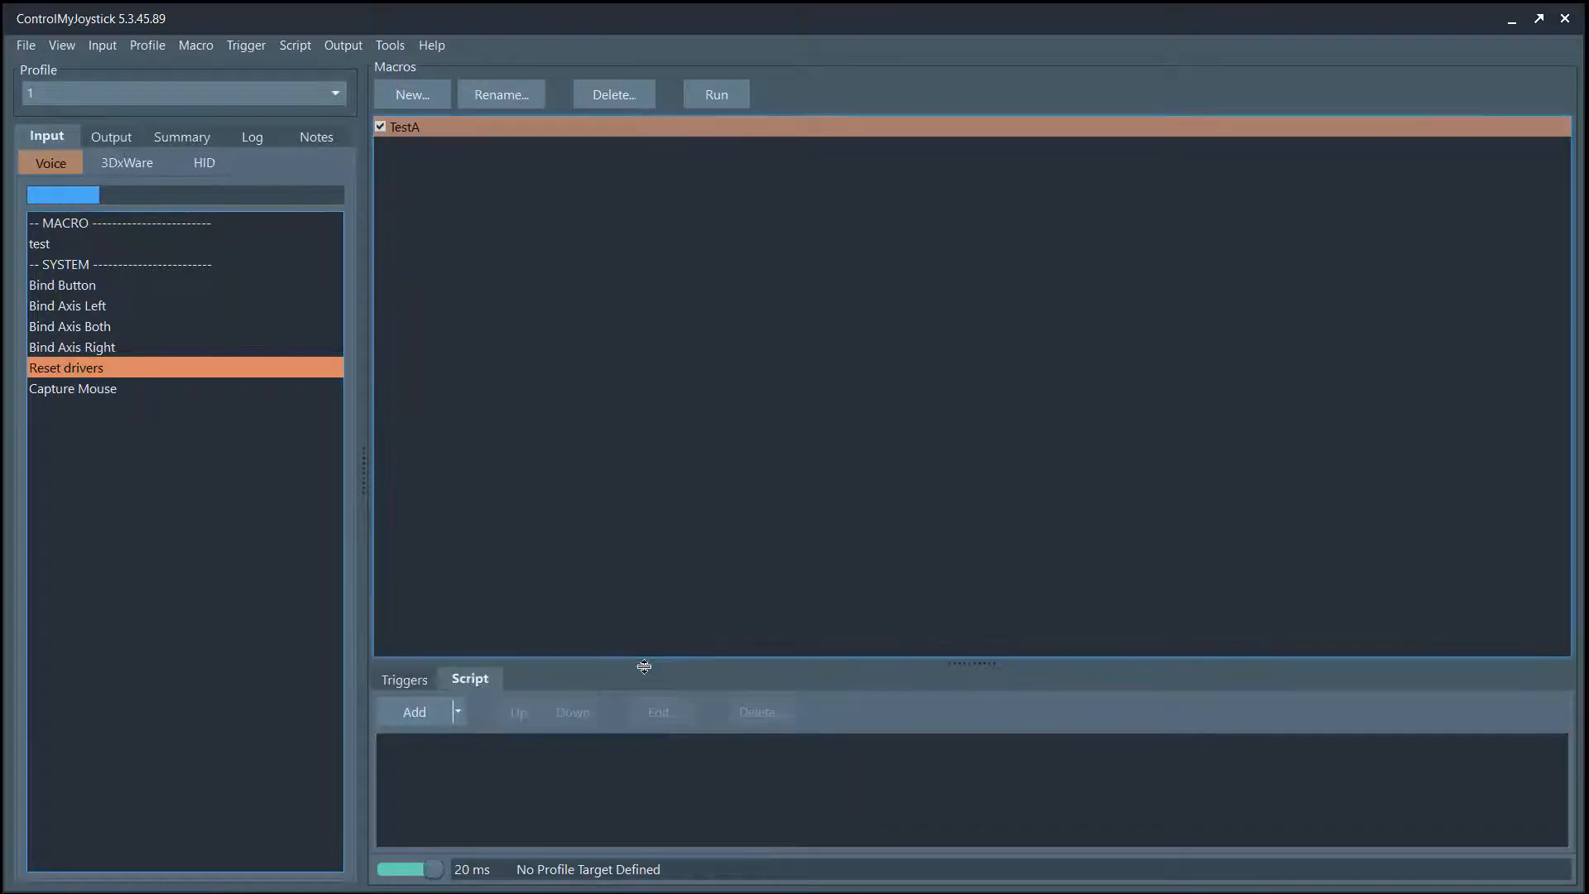
{"action": "left_click_drag", "start_coordinate": [643, 666], "coordinate": [641, 523]}
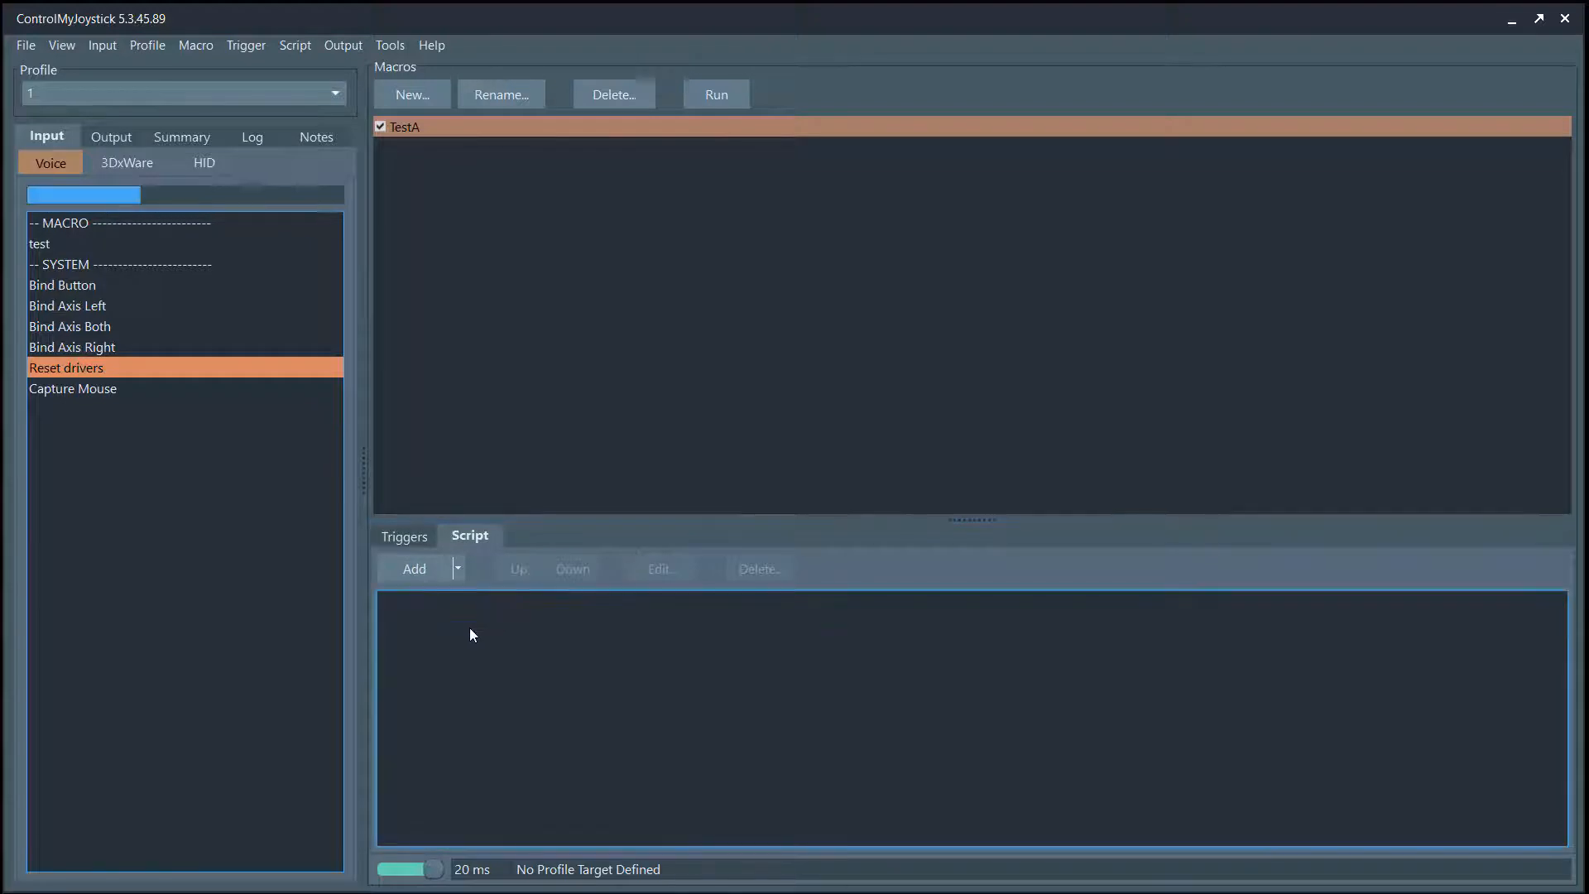
{"action": "left_click", "coordinate": [458, 569]}
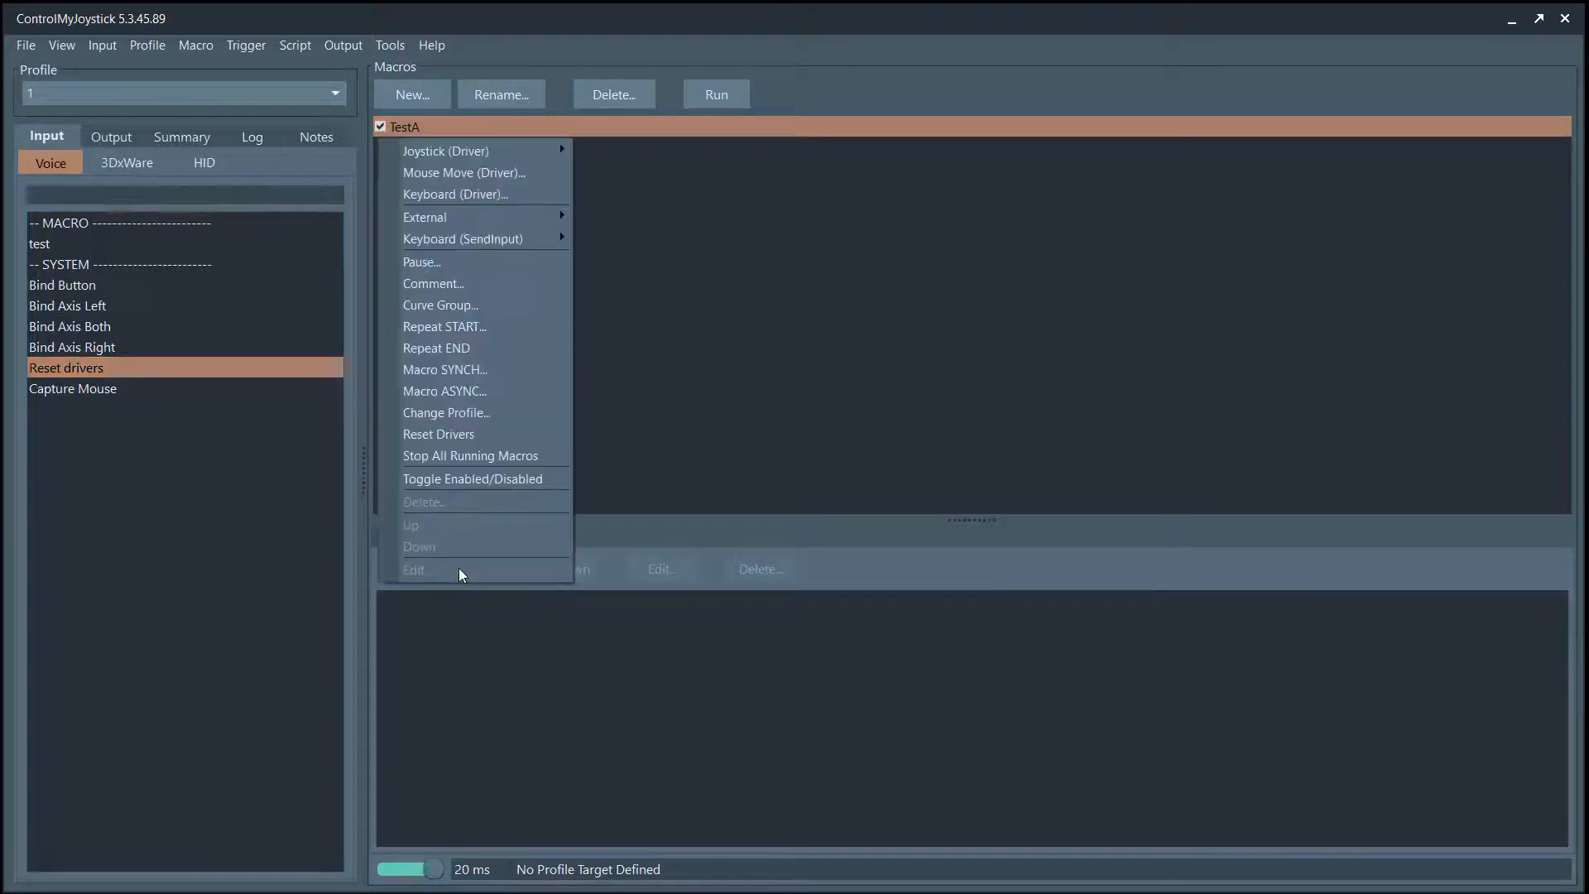
{"action": "left_click", "coordinate": [422, 263]}
{"action": "left_click", "coordinate": [1049, 490]}
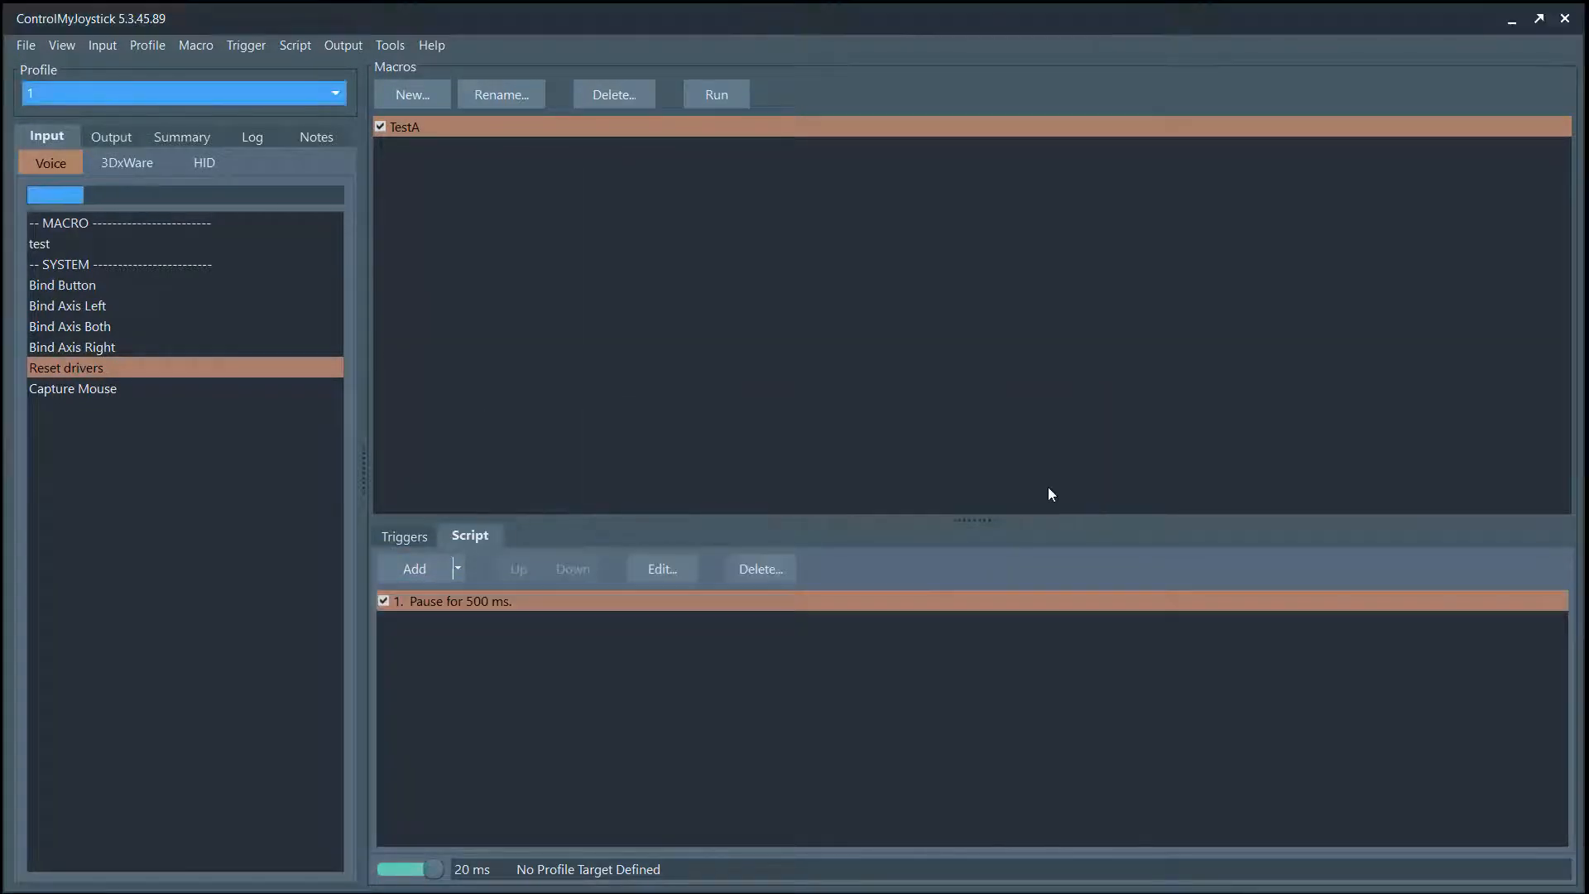
Show the log and clear its activity messages
{"action": "left_click", "coordinate": [251, 136]}
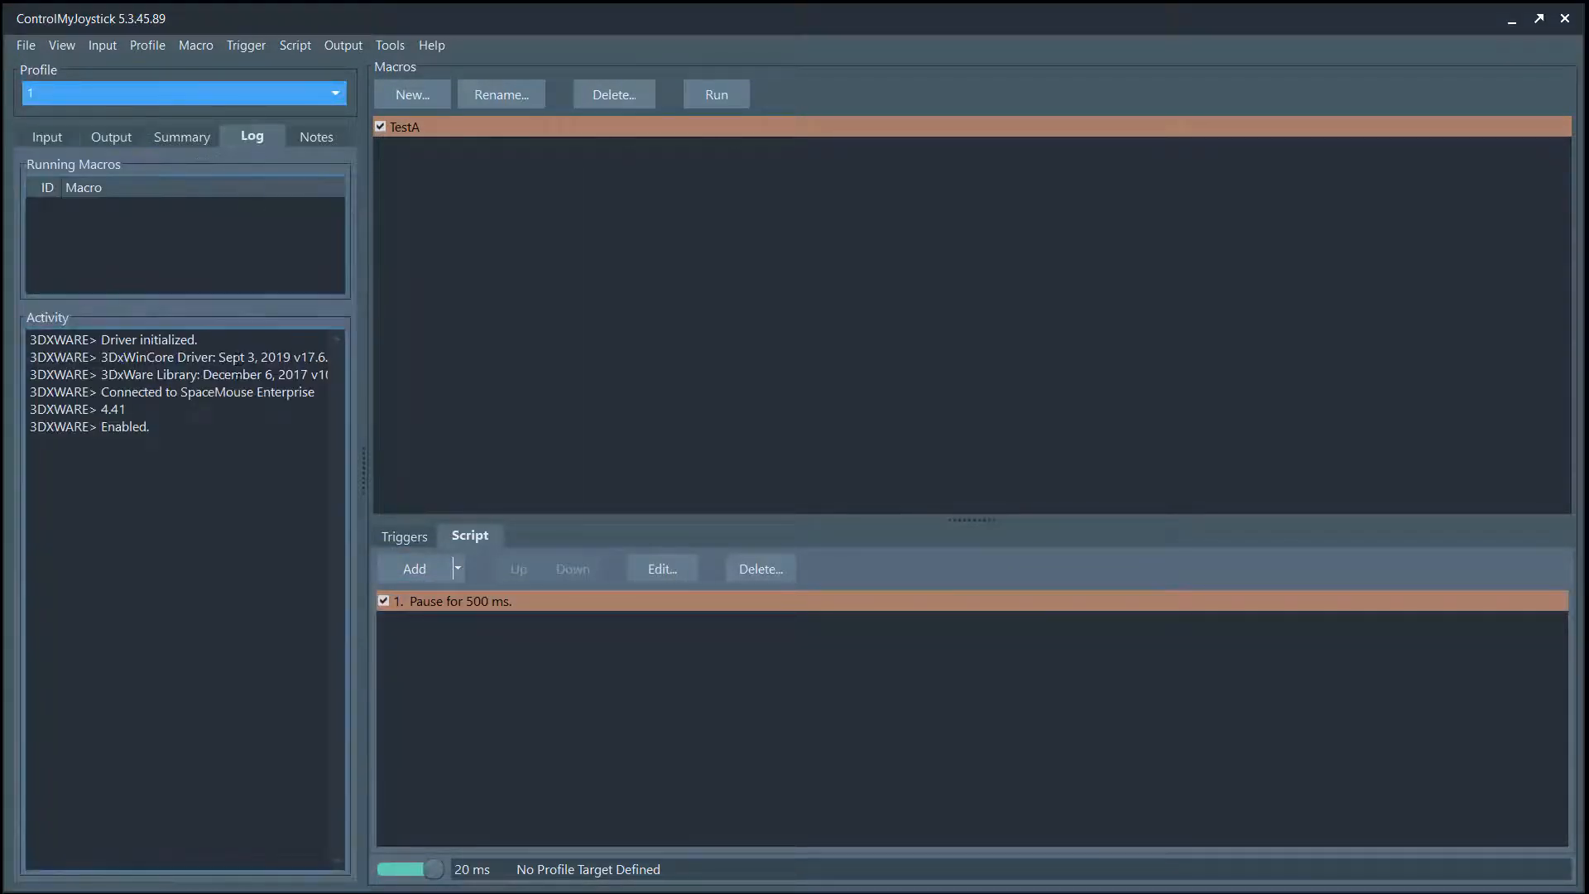
{"action": "right_click", "coordinate": [182, 451]}
{"action": "left_click", "coordinate": [247, 601]}
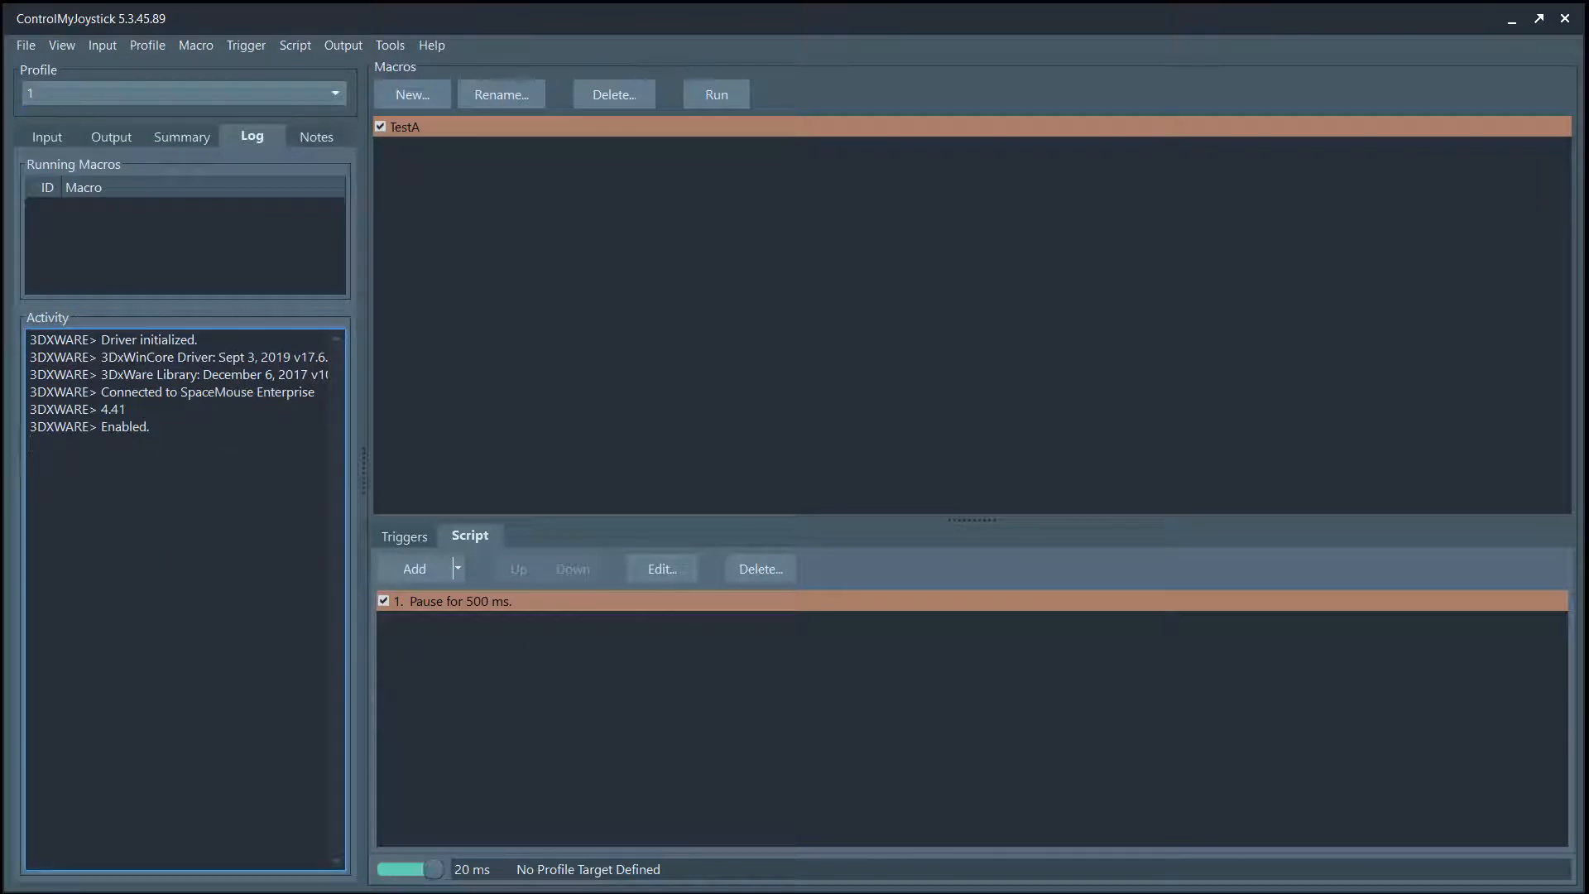
{"action": "right_click", "coordinate": [192, 461]}
{"action": "left_click", "coordinate": [248, 614]}
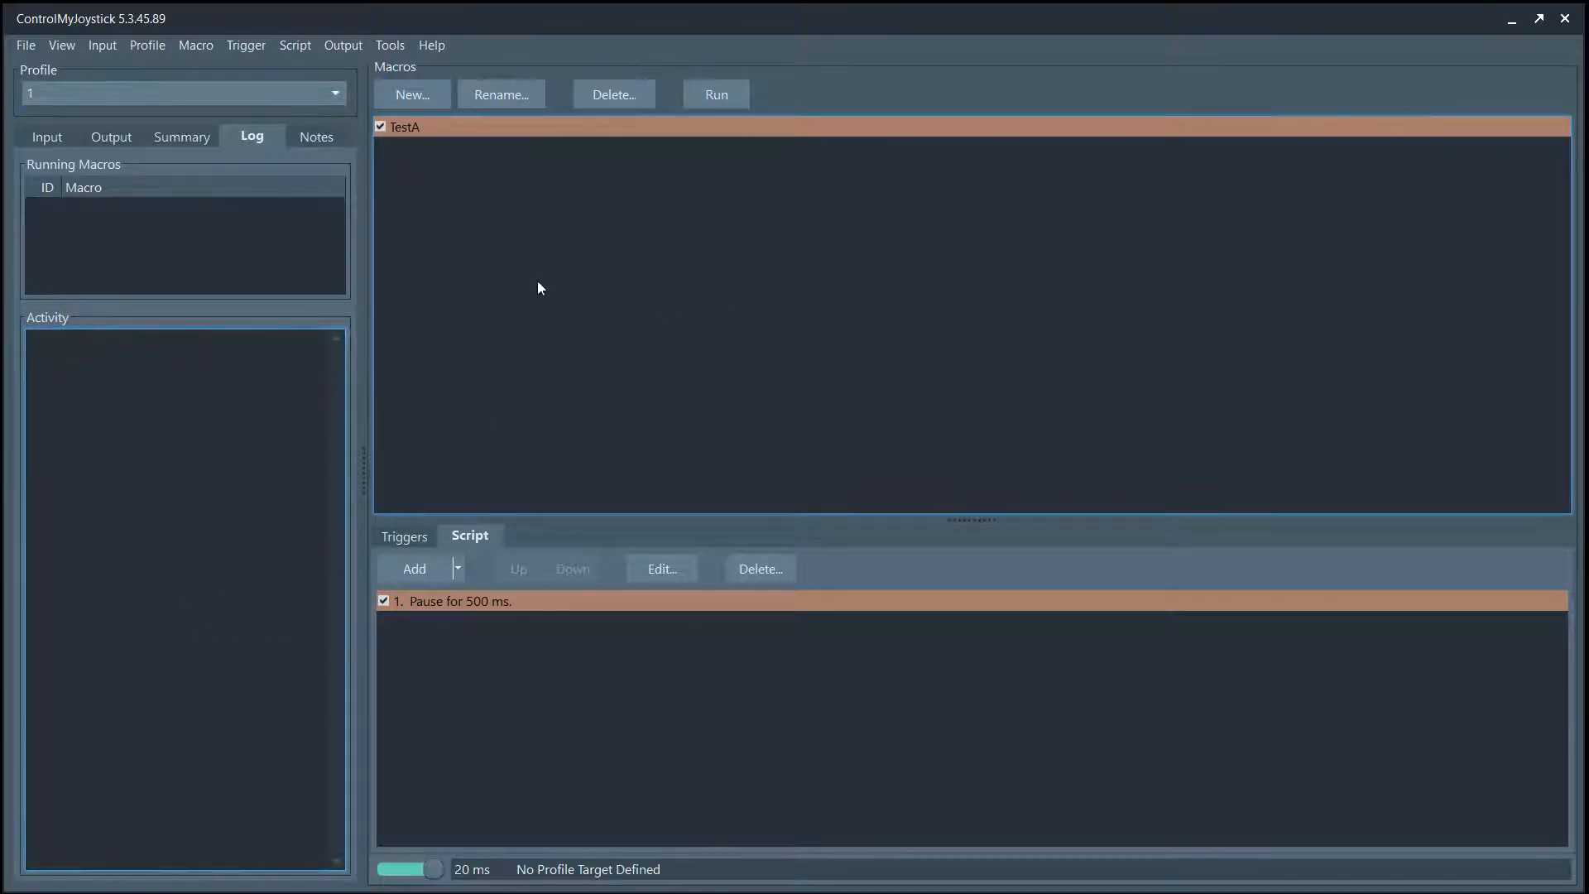
Turn on script messages in the activity log and run the TestA macro
{"action": "left_click", "coordinate": [710, 96]}
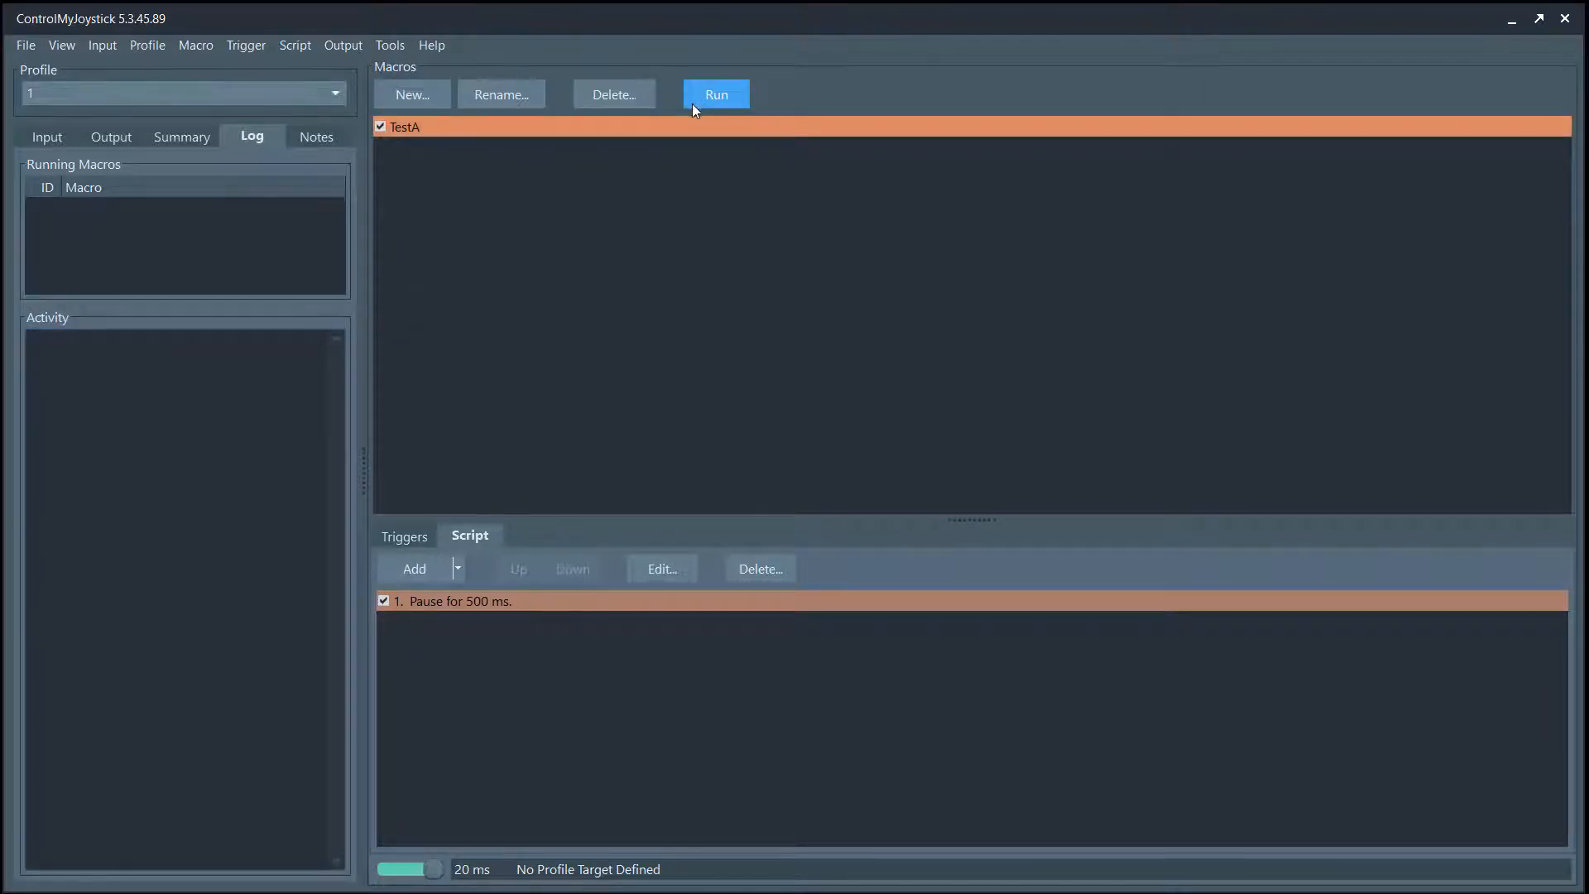
{"action": "right_click", "coordinate": [89, 432]}
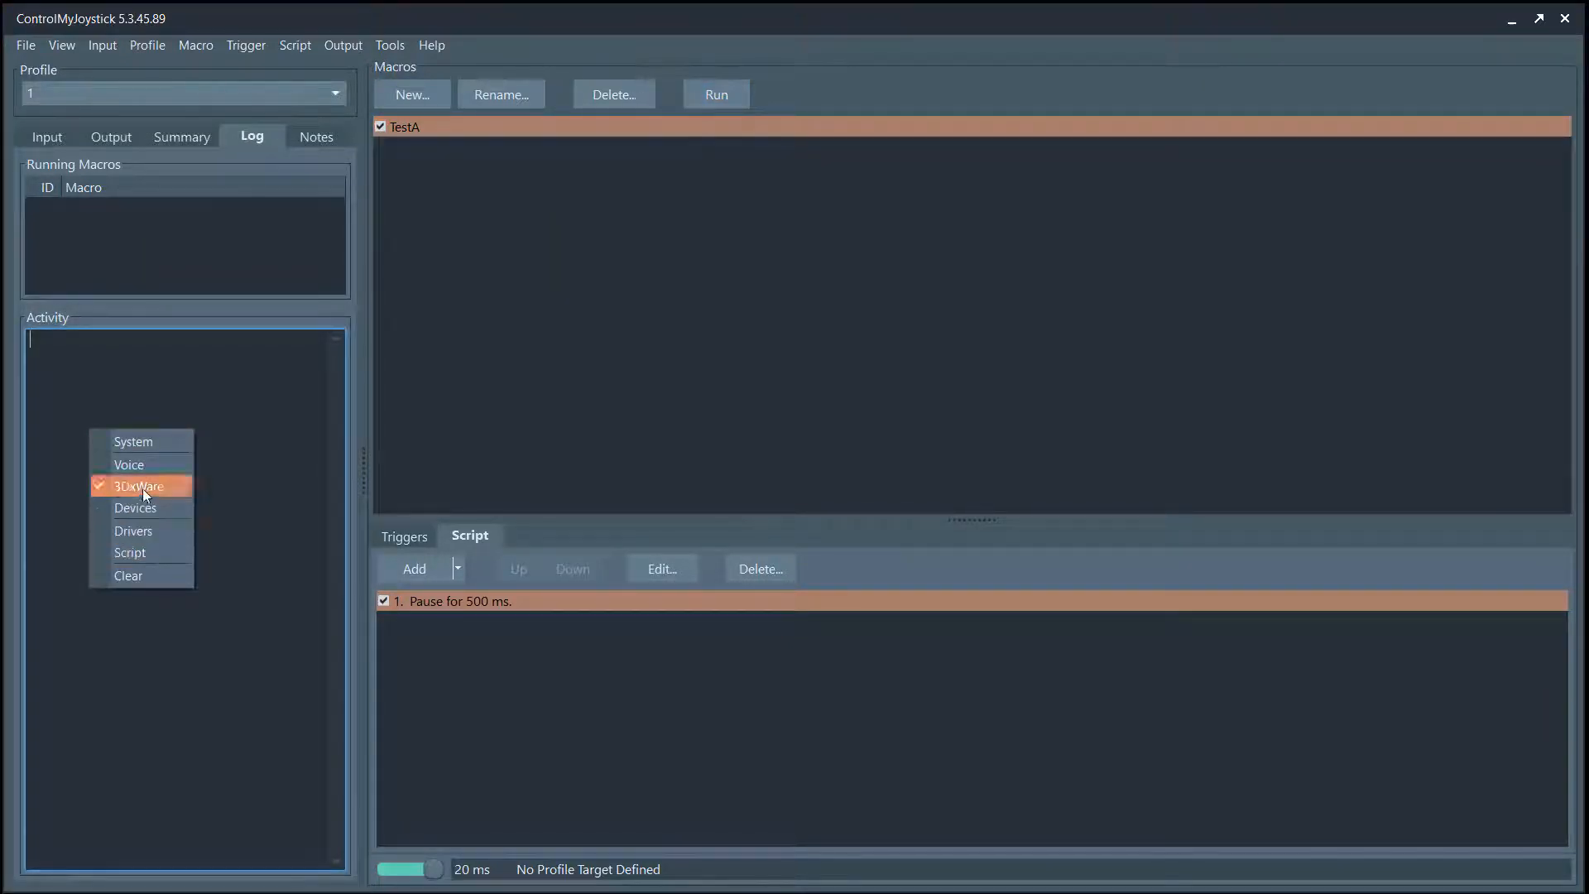
{"action": "left_click", "coordinate": [140, 555]}
{"action": "left_click", "coordinate": [712, 98]}
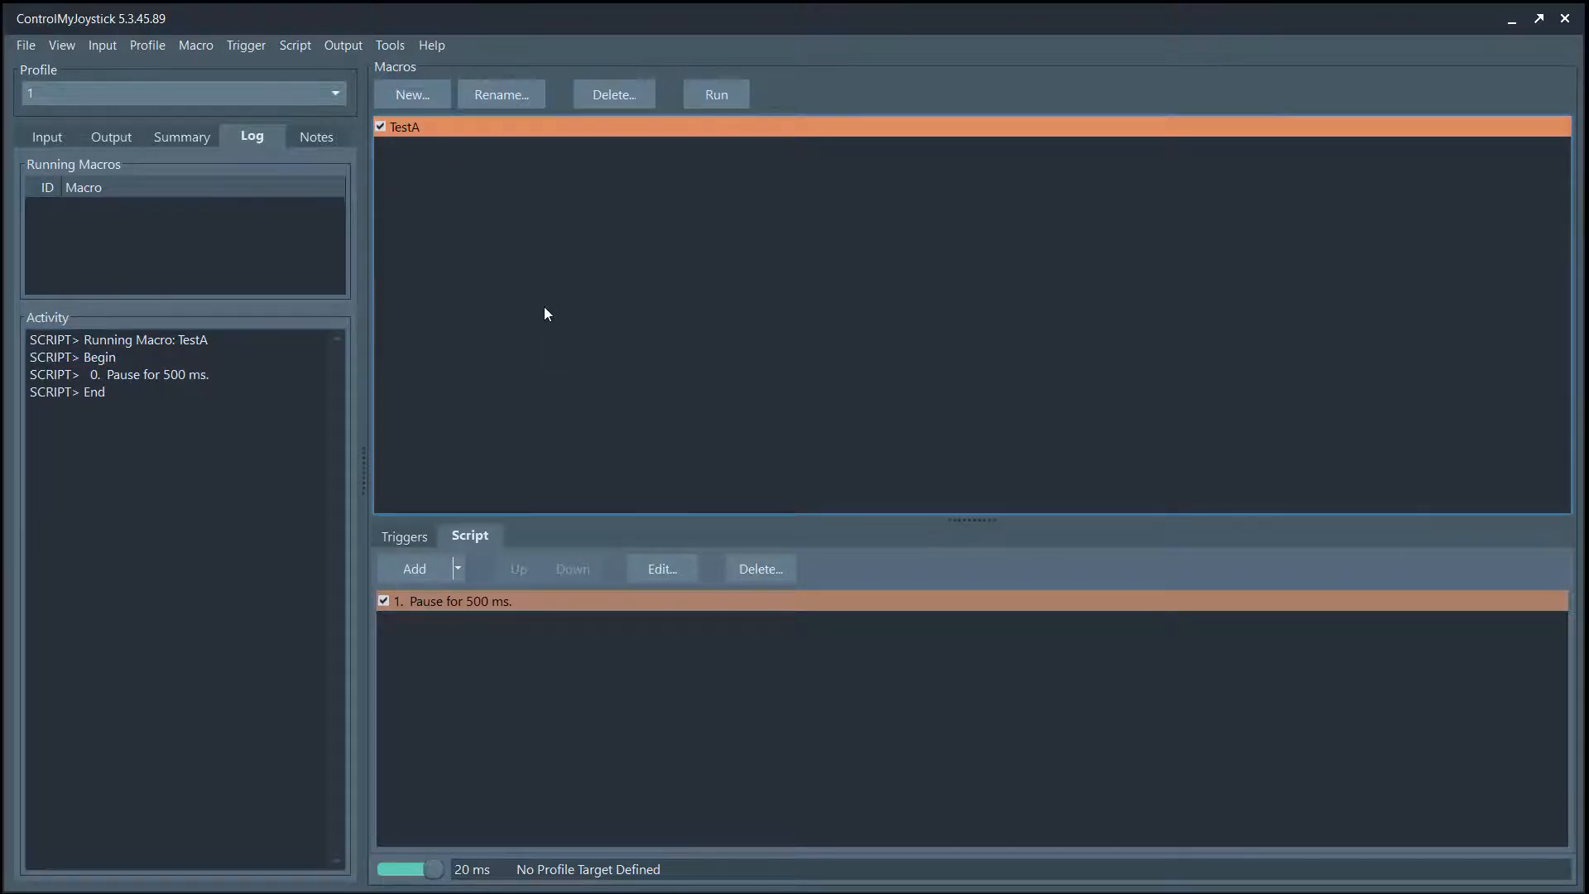
Trigger the TestA macro two more times and check its script messages in the activity log
{"action": "key", "text": "a"}
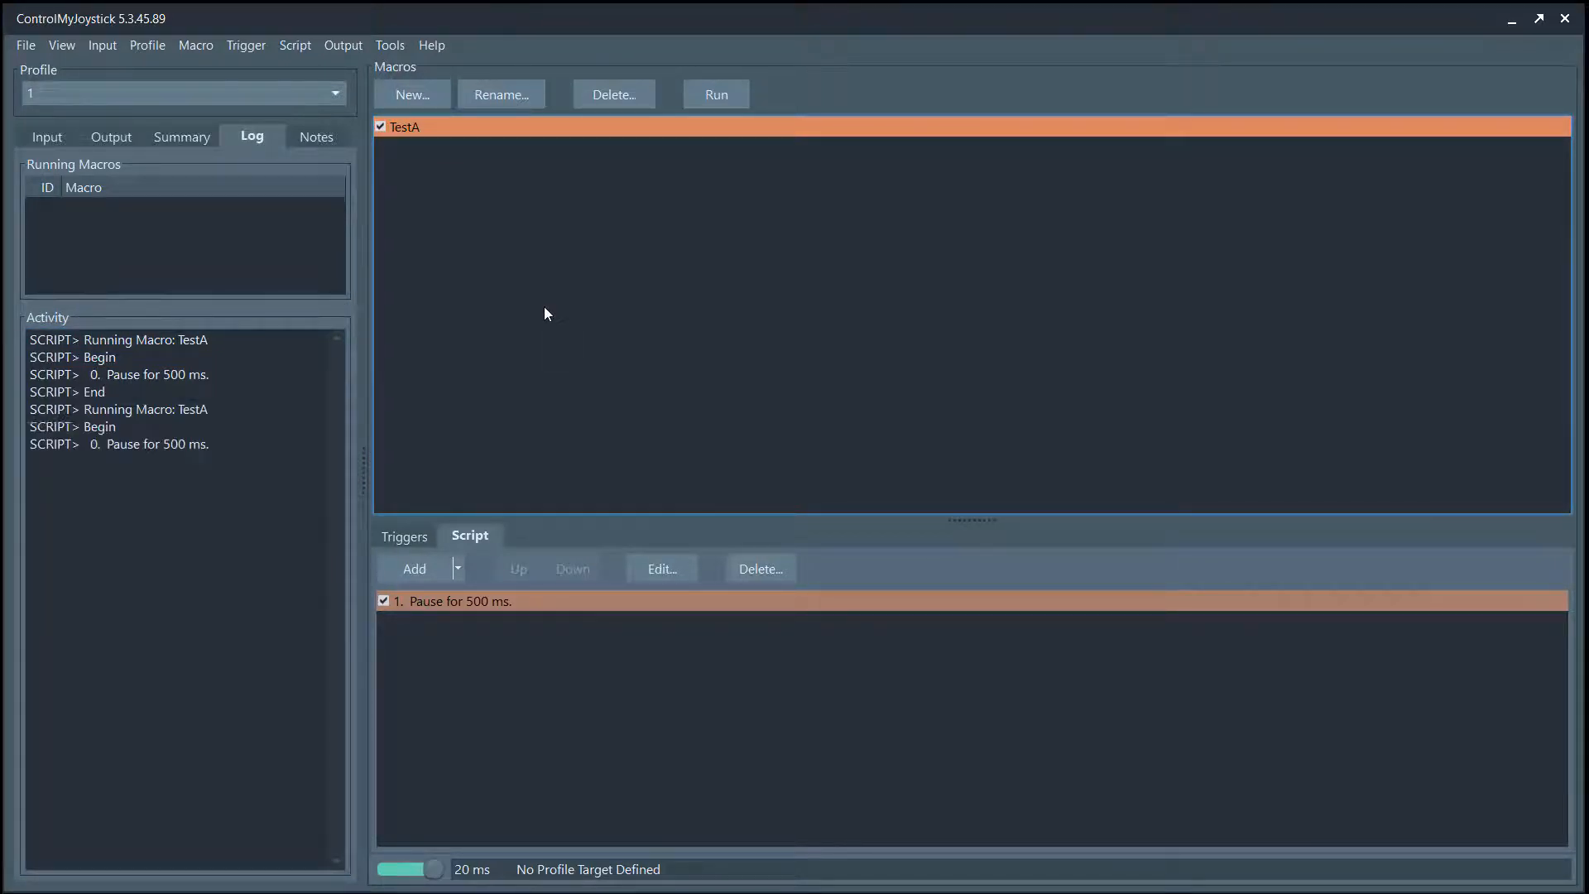
{"action": "left_click", "coordinate": [69, 219]}
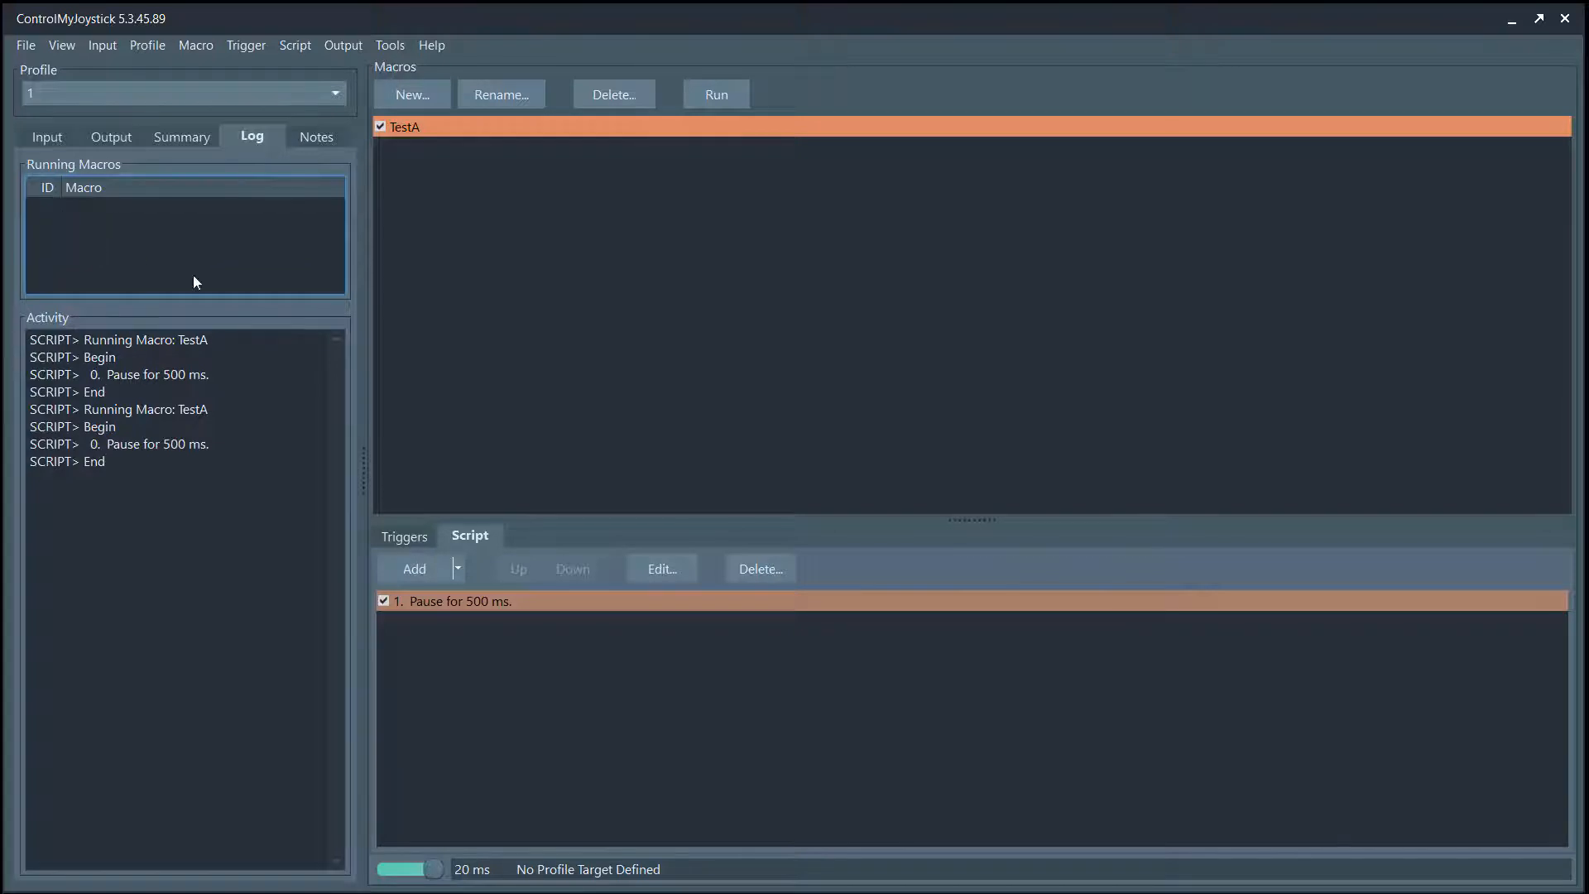
{"action": "left_click", "coordinate": [556, 430]}
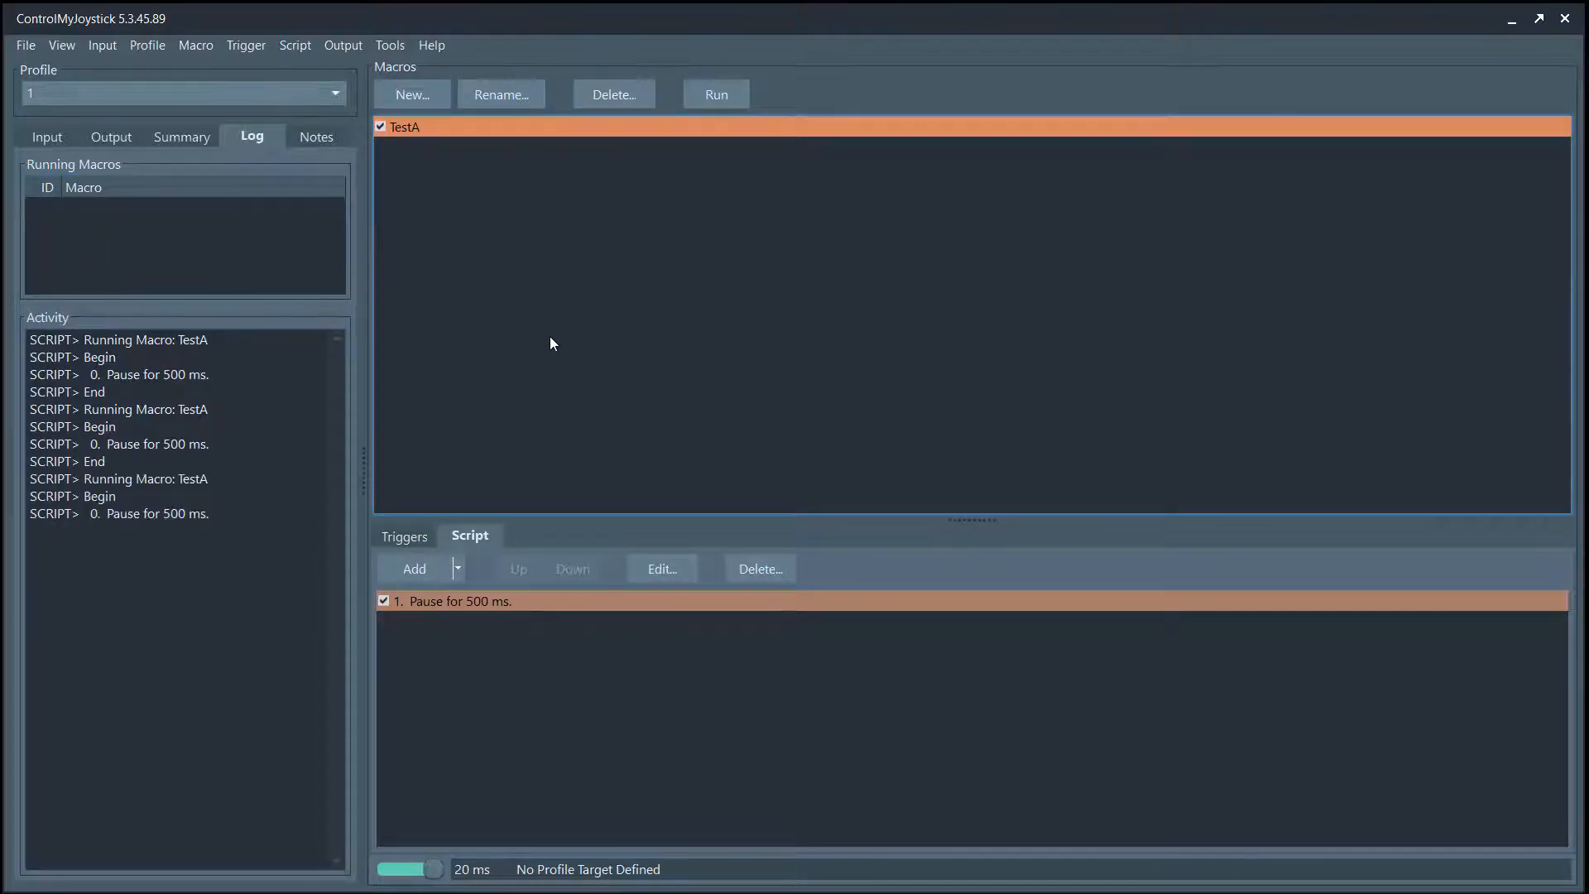
Show the voice input list again and look over its system commands, including Bind Axis Both and Capture Mouse
{"action": "left_click", "coordinate": [39, 137]}
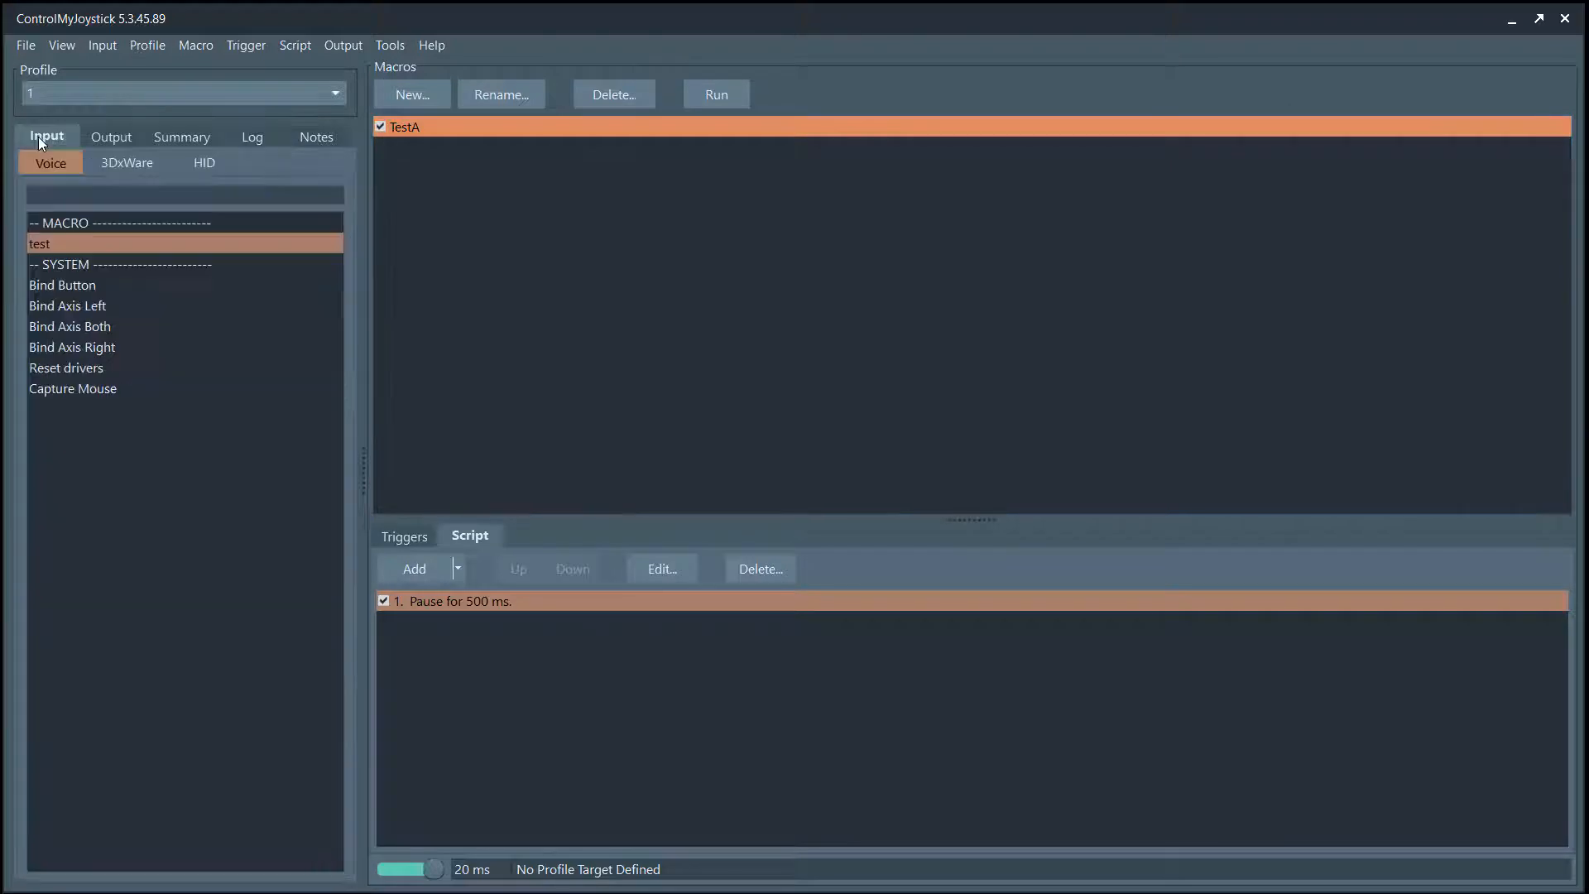
{"action": "left_click", "coordinate": [127, 332]}
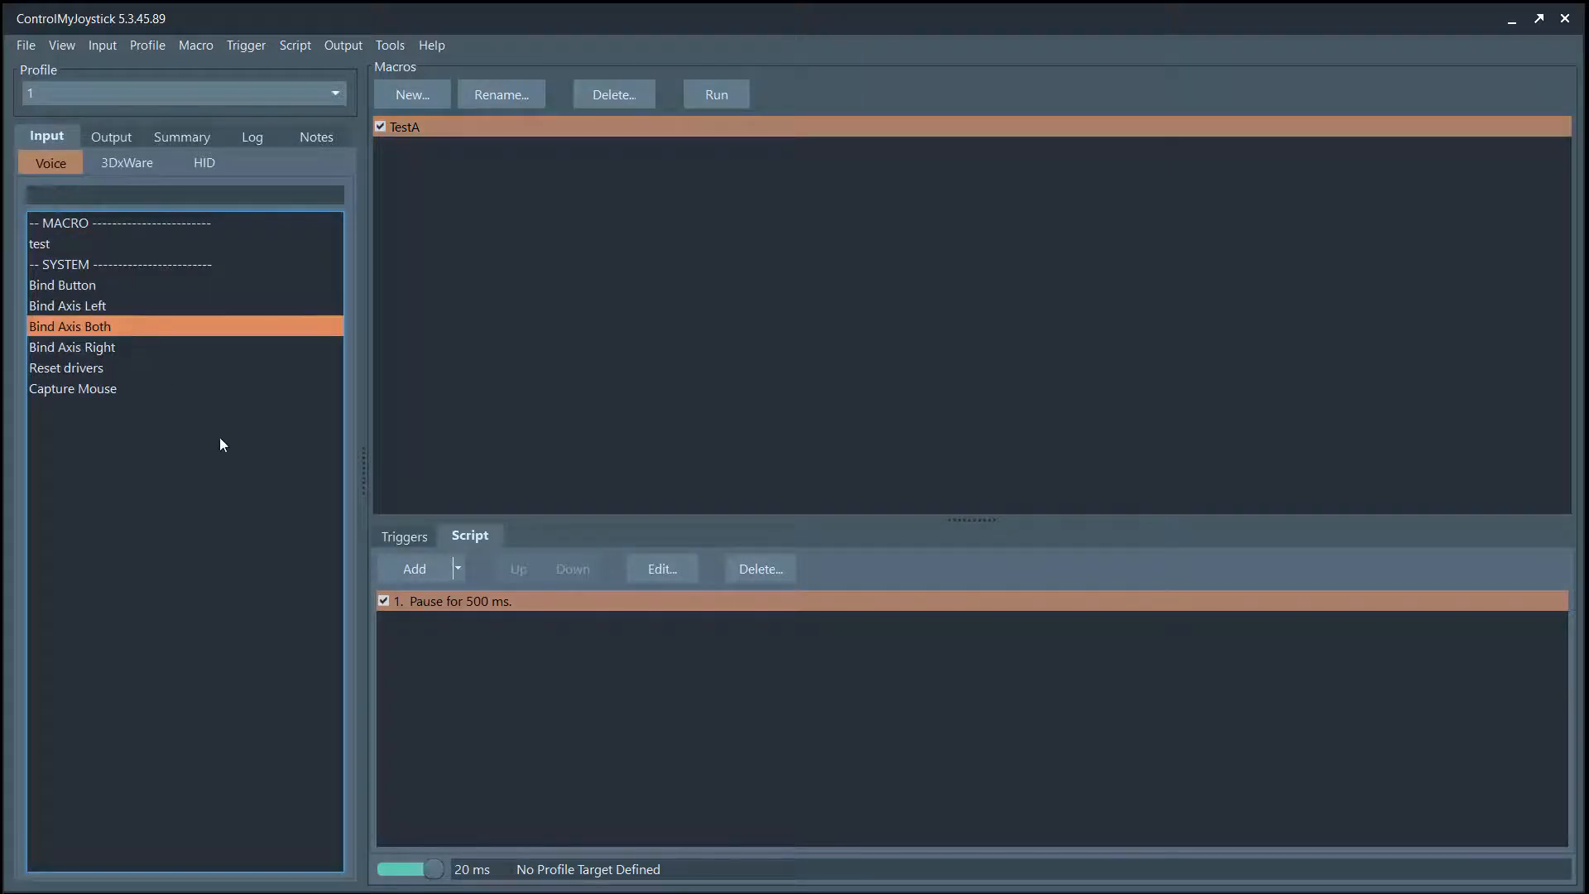
{"action": "left_click", "coordinate": [124, 386]}
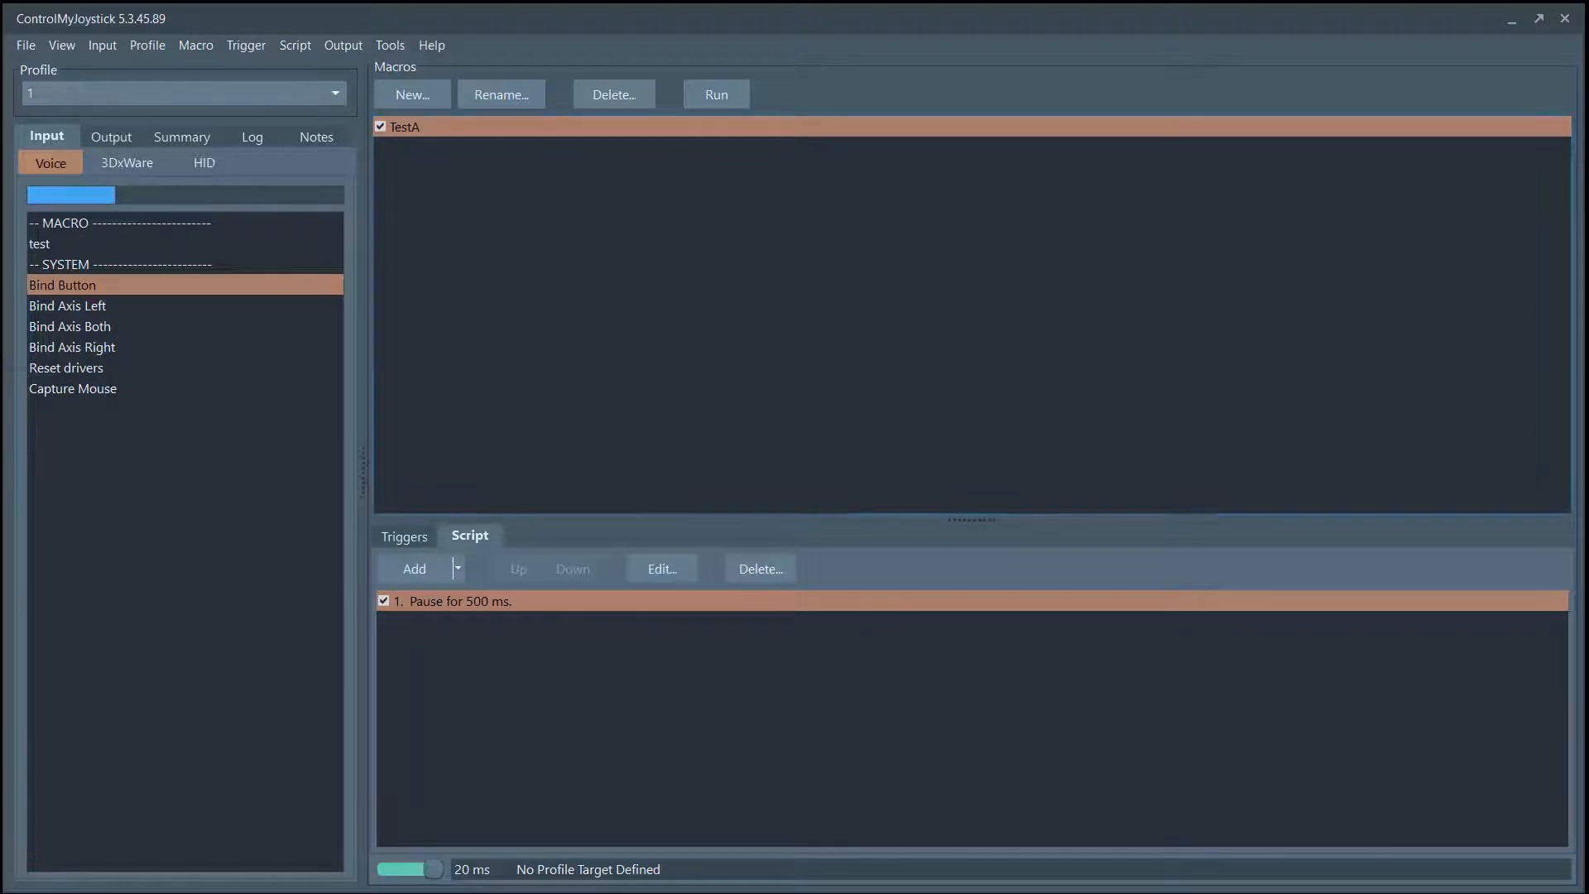
Resize the untitled Notepad window and place it in a corner, leaving the macro and script lists in view
{"action": "left_click_drag", "start_coordinate": [1023, 326], "coordinate": [1045, 347]}
{"action": "left_click_drag", "start_coordinate": [1439, 463], "coordinate": [1032, 463]}
{"action": "left_click_drag", "start_coordinate": [807, 362], "coordinate": [1392, 726]}
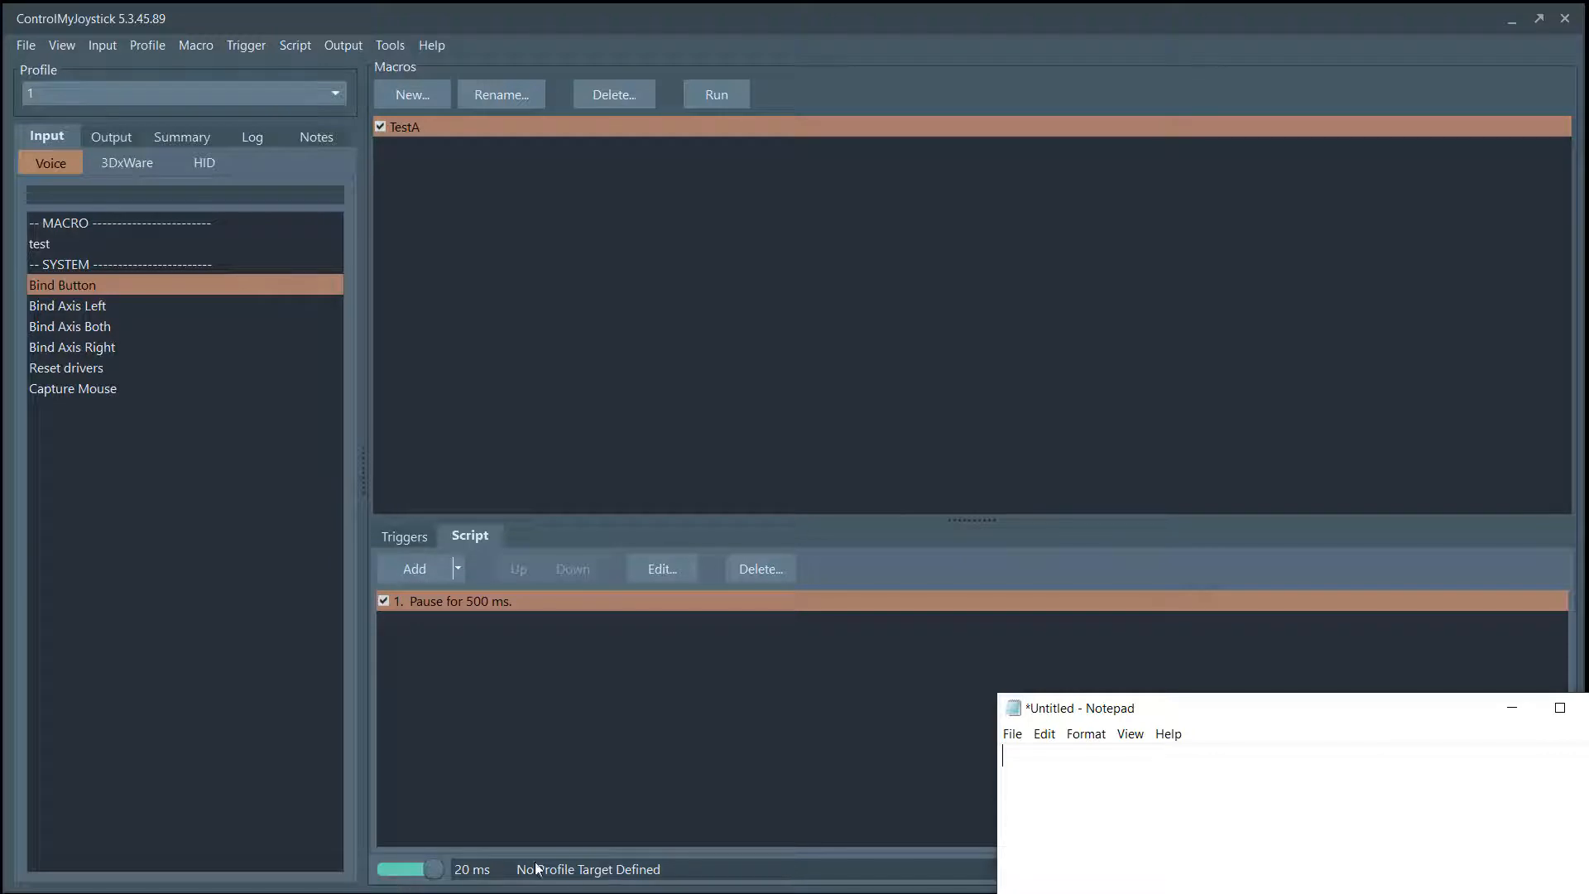
Set the target of profile 1 to the "*Untitled - Notepad" window
{"action": "left_click", "coordinate": [577, 872]}
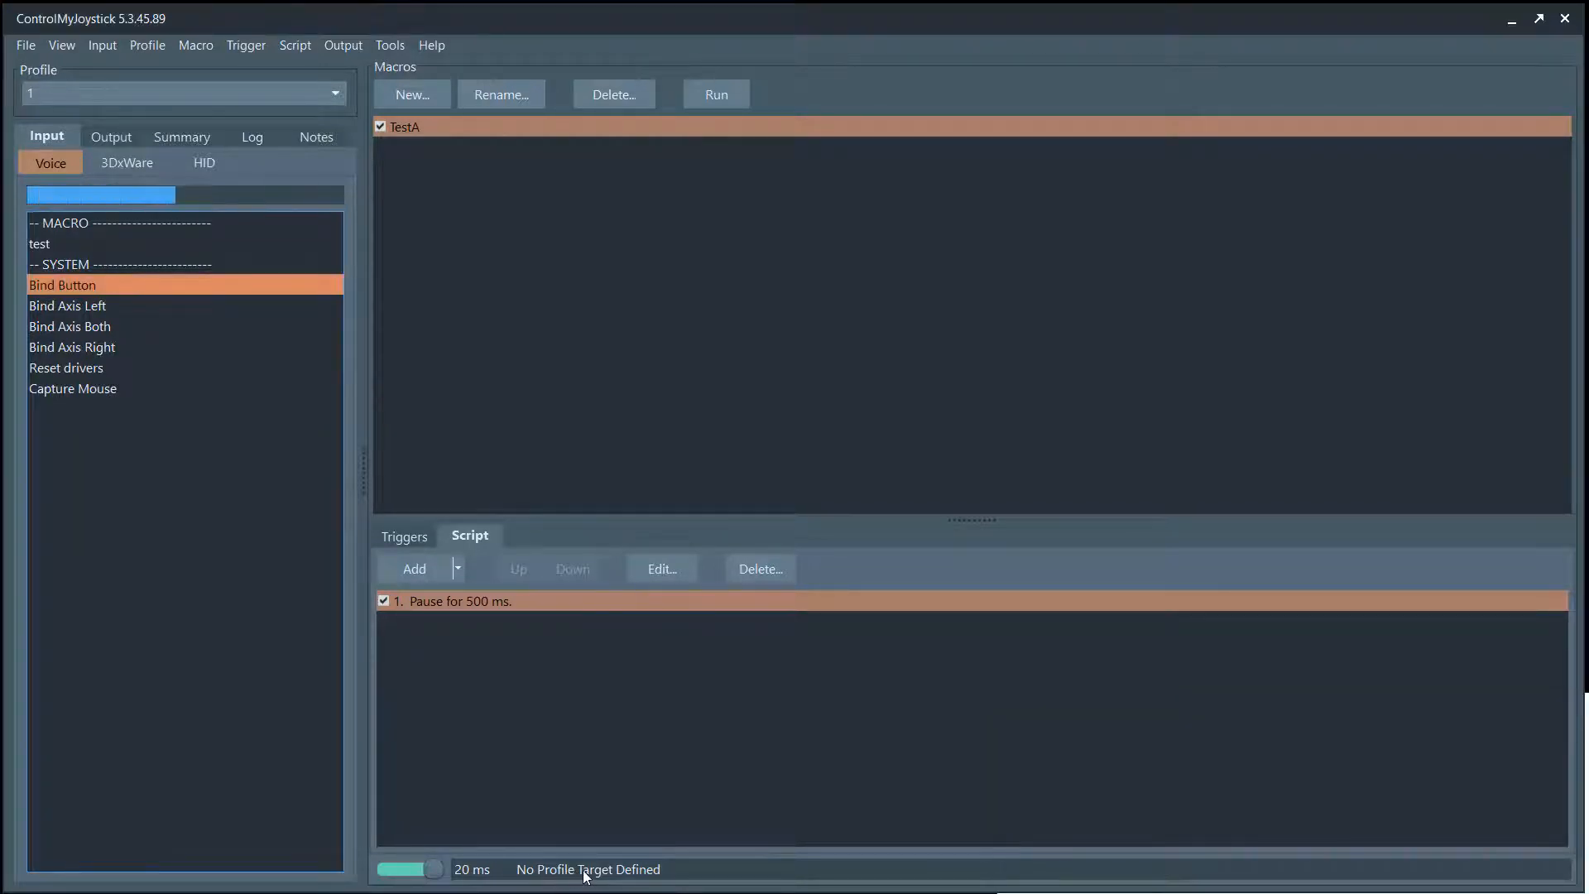
{"action": "double_click", "coordinate": [645, 873]}
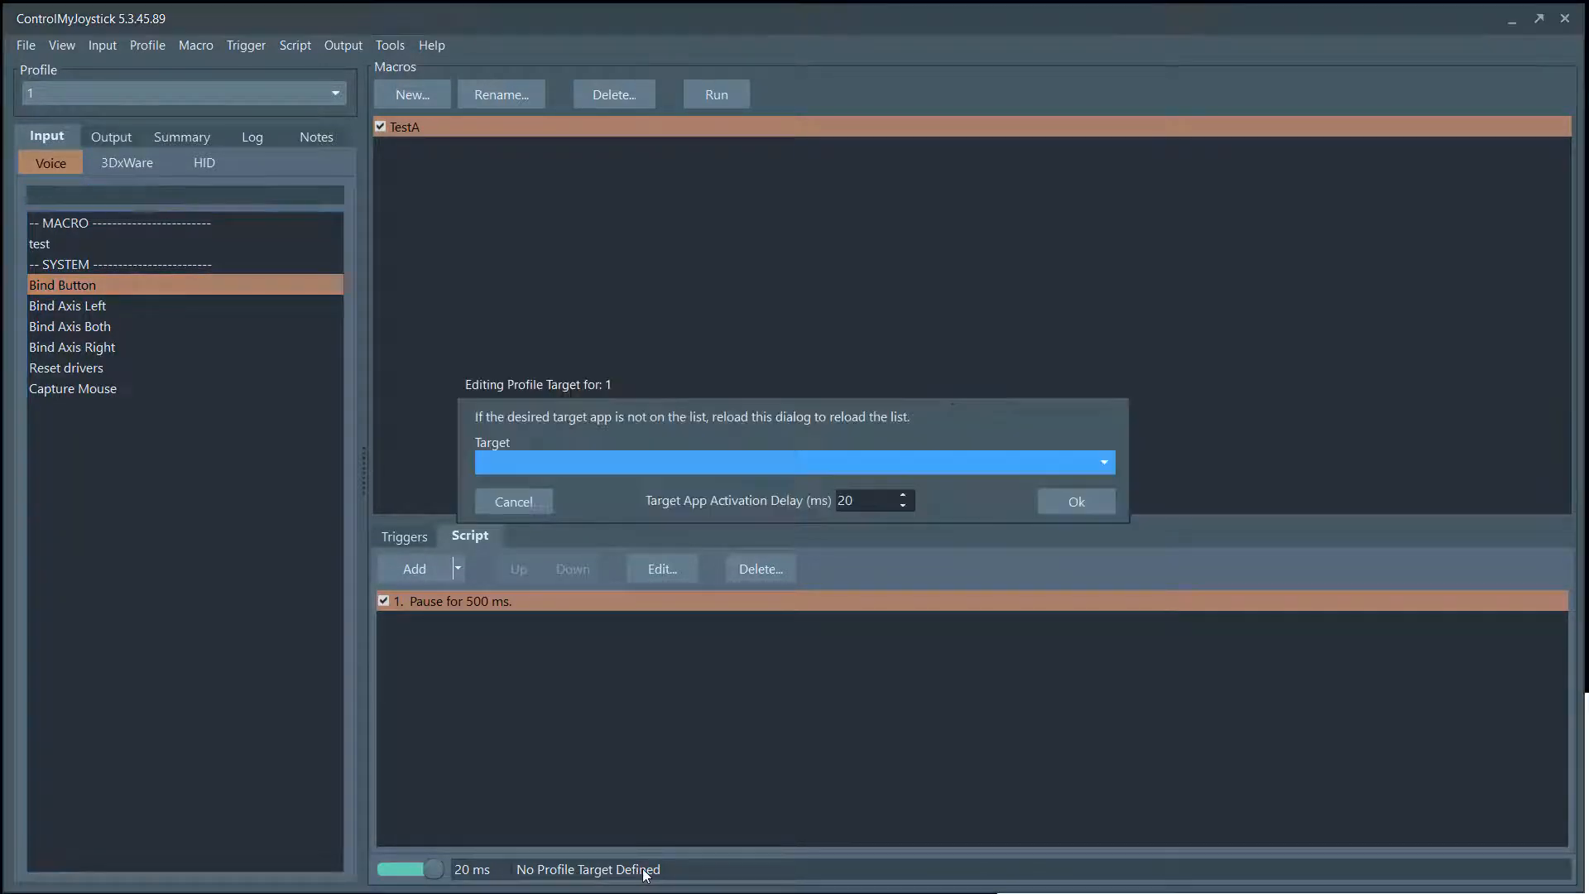
{"action": "left_click", "coordinate": [676, 460]}
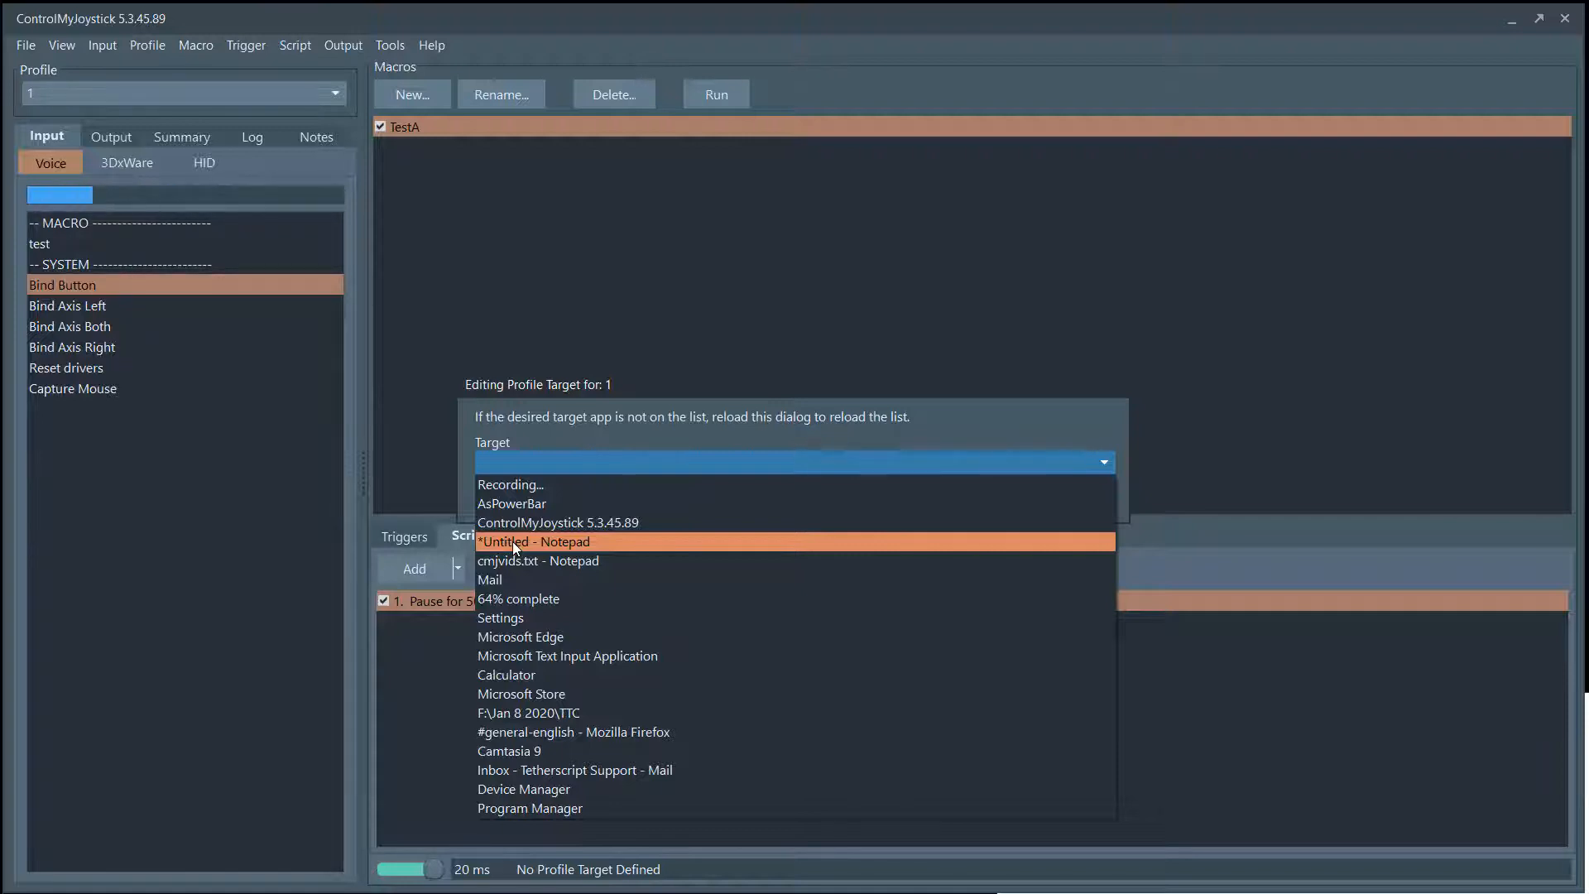
{"action": "left_click", "coordinate": [513, 541]}
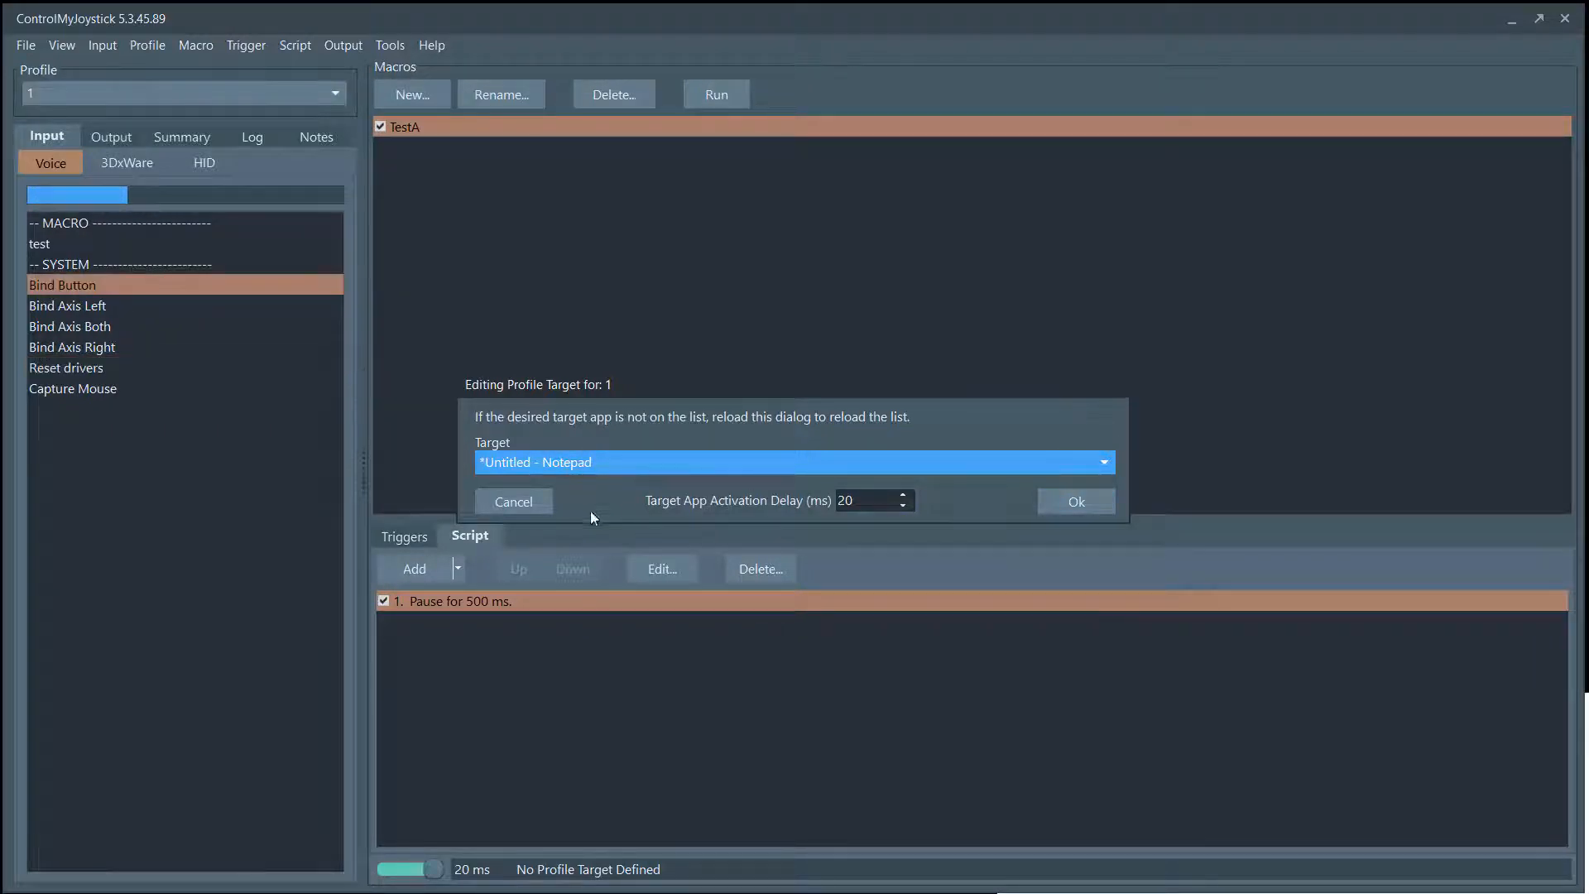
{"action": "left_click", "coordinate": [1067, 502]}
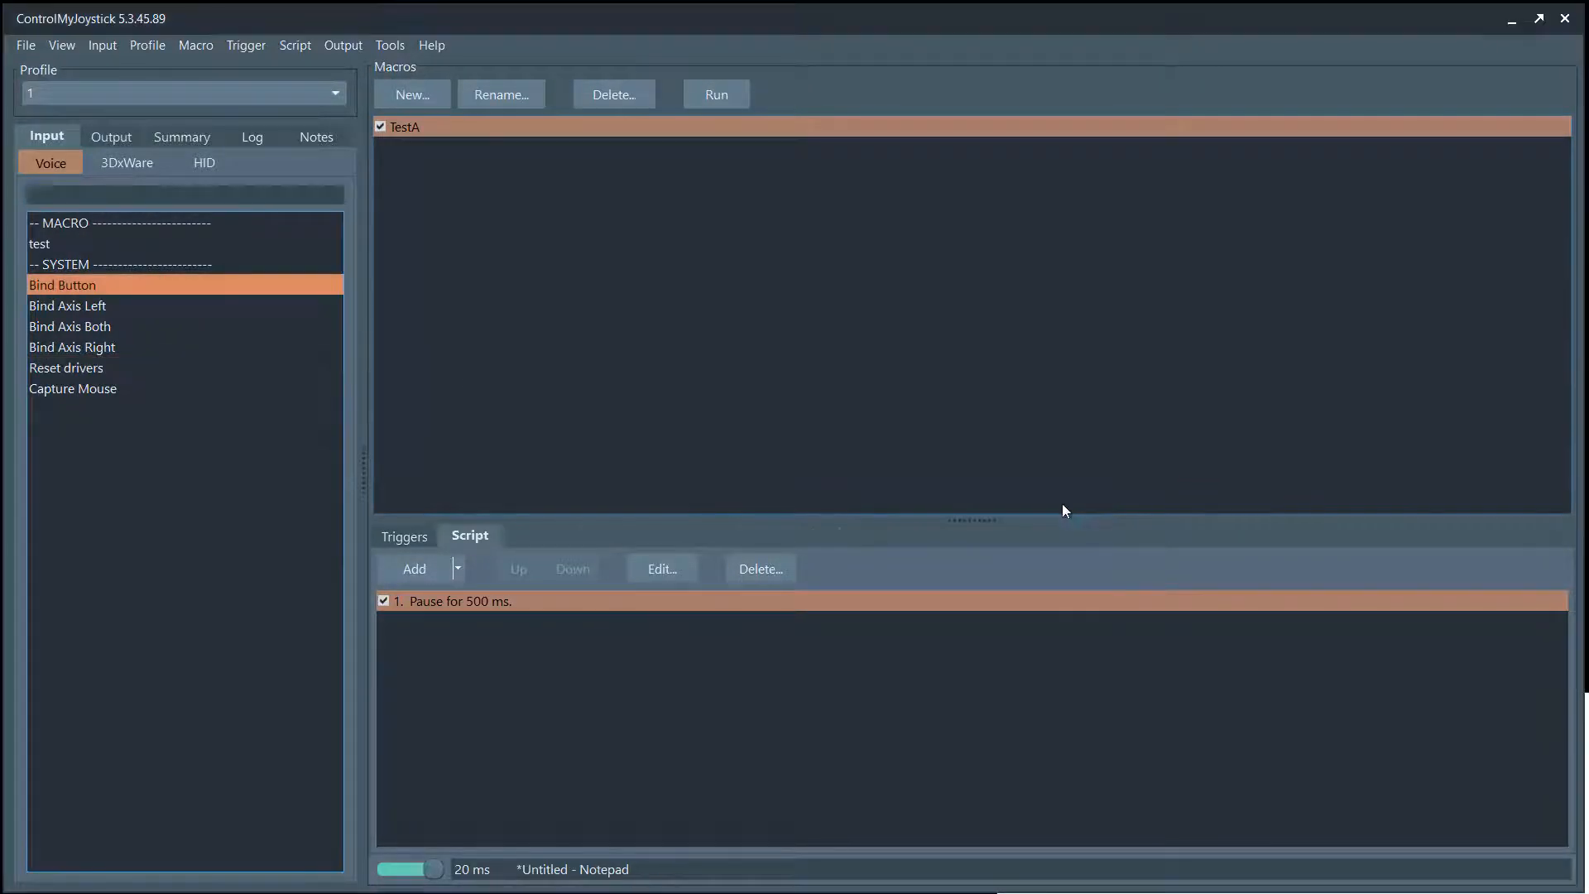
Check the profile target's on/off switch and its app activation delay setting, keeping both as they are
{"action": "left_click", "coordinate": [427, 874]}
{"action": "left_click", "coordinate": [433, 868]}
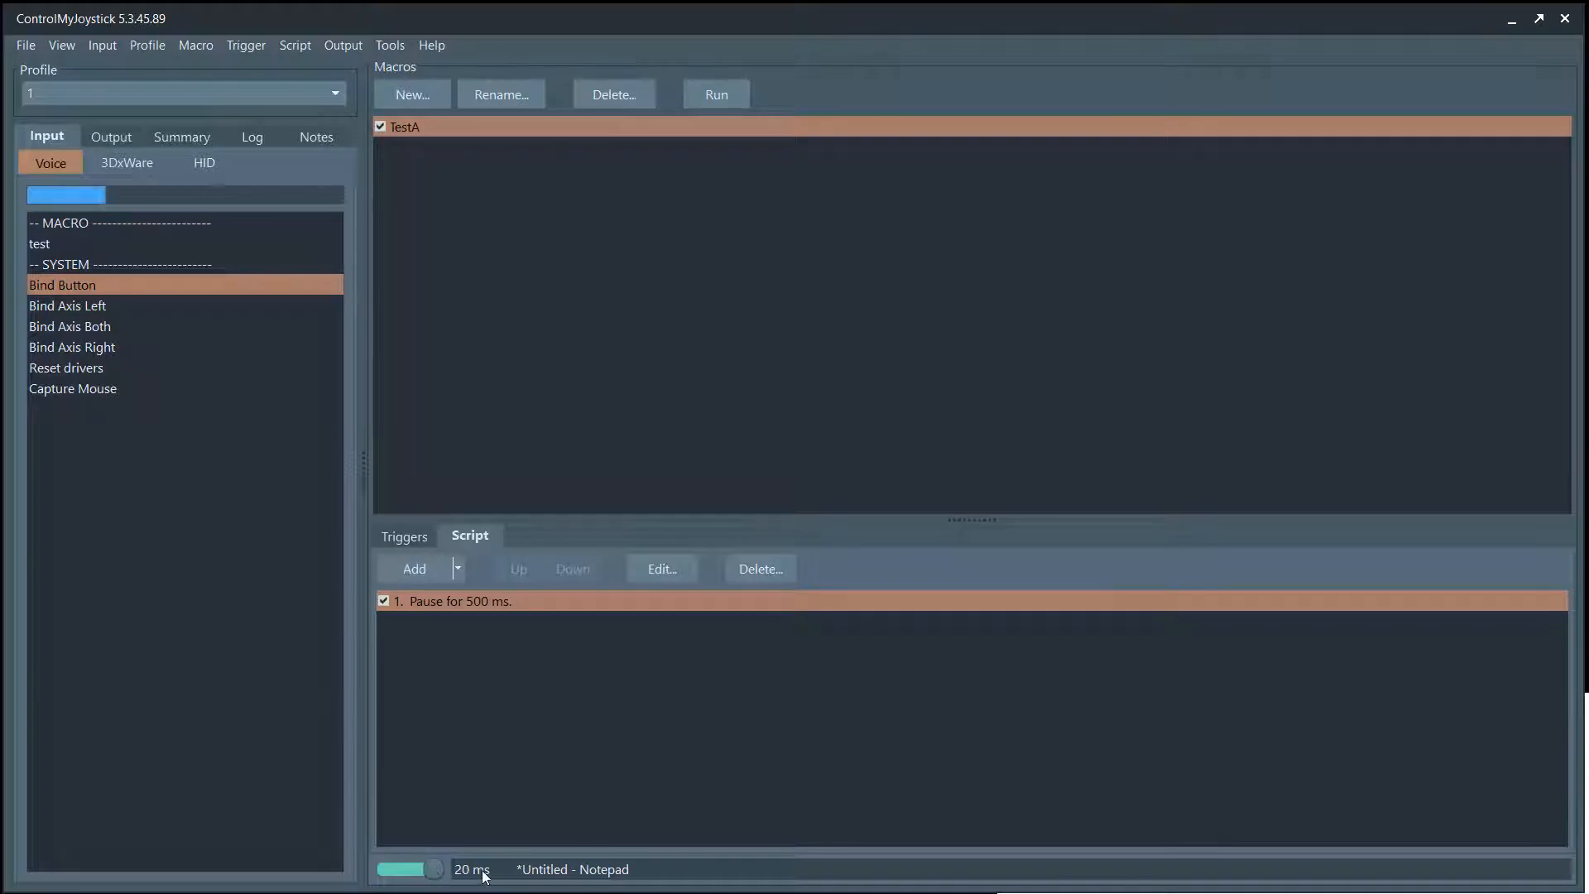
{"action": "left_click", "coordinate": [568, 876]}
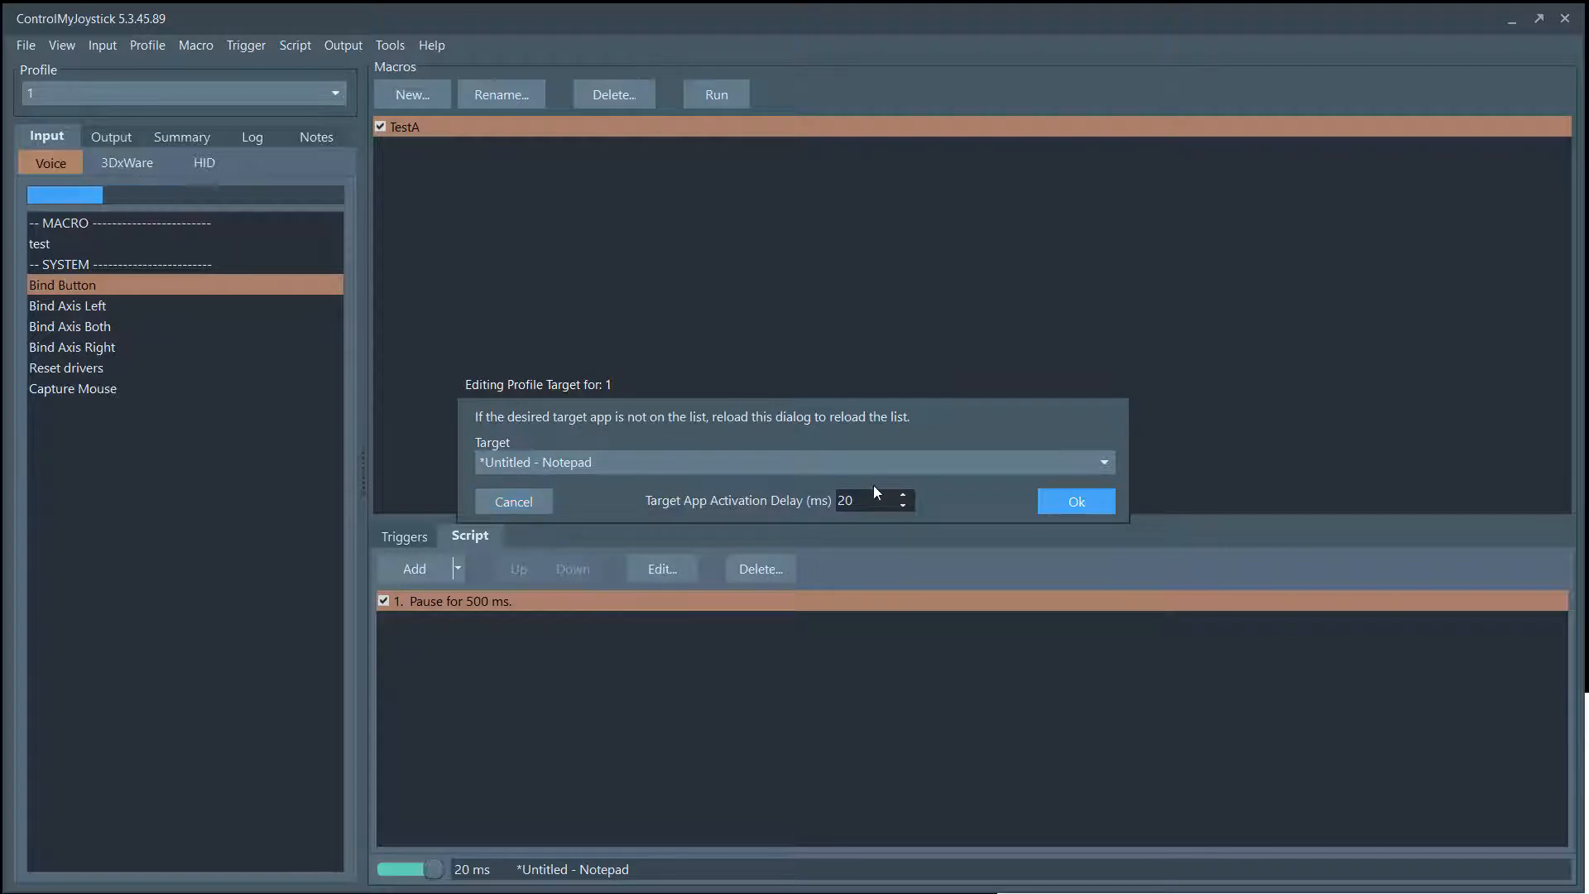
{"action": "left_click", "coordinate": [523, 500]}
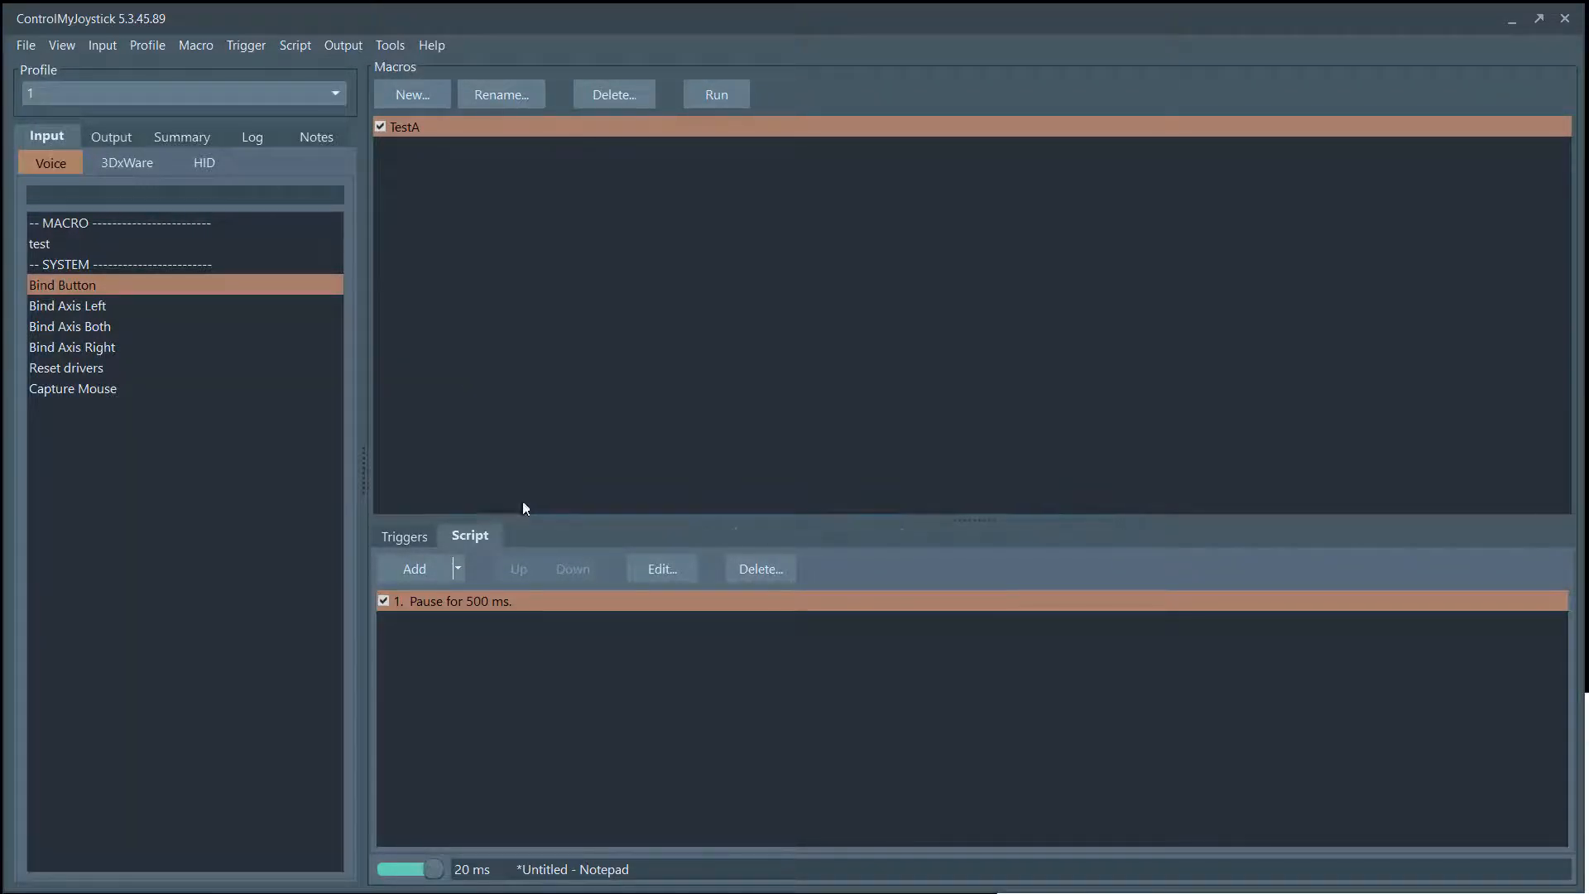
{"action": "left_click", "coordinate": [458, 569]}
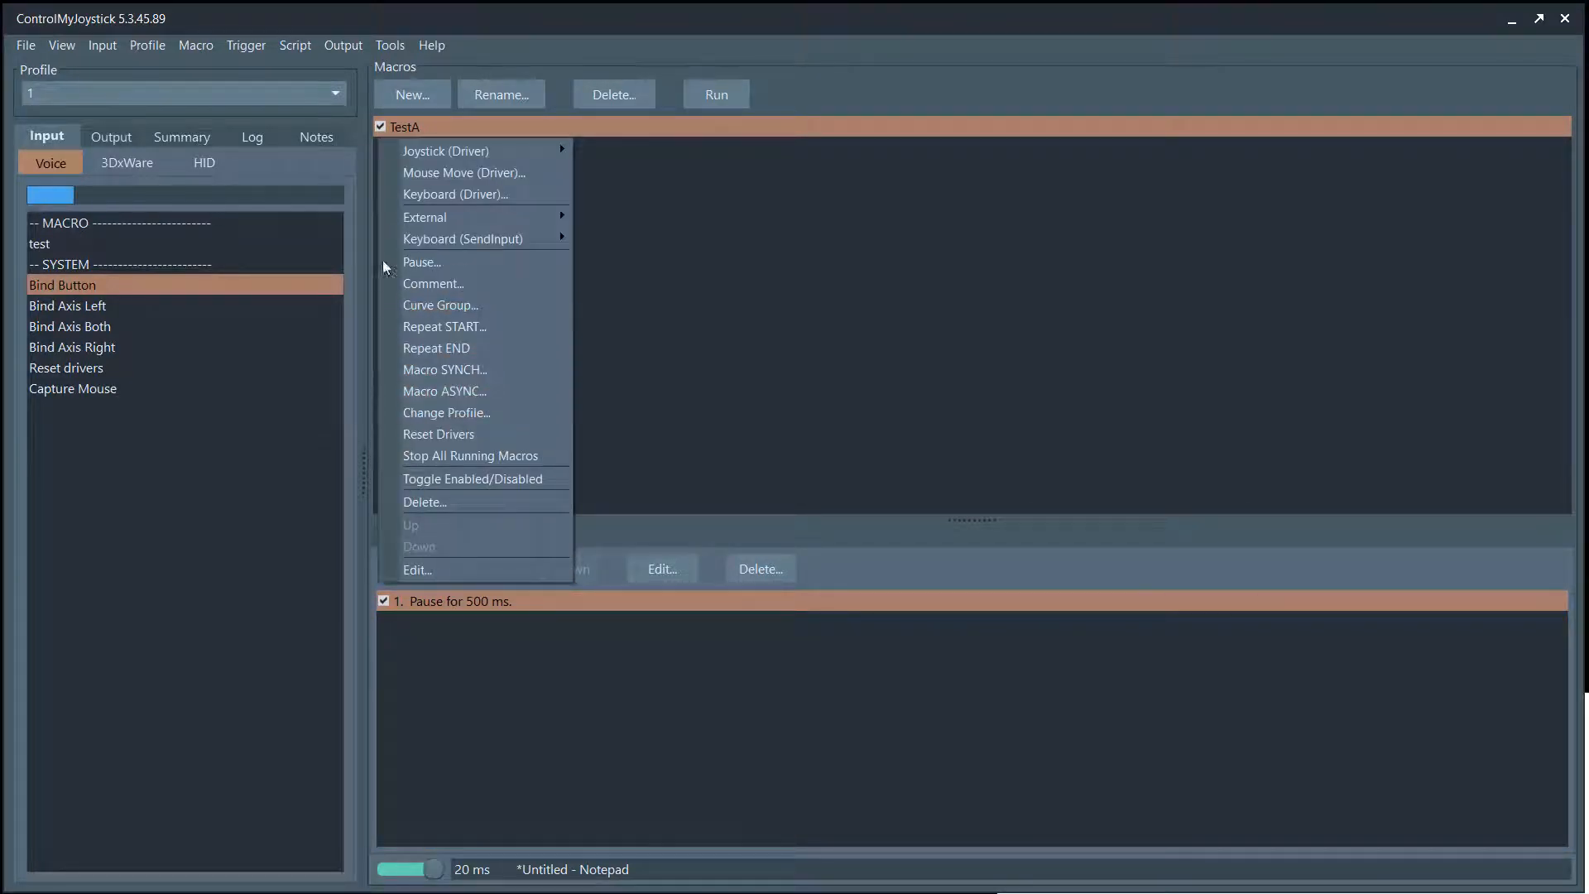
{"action": "left_click", "coordinate": [476, 197]}
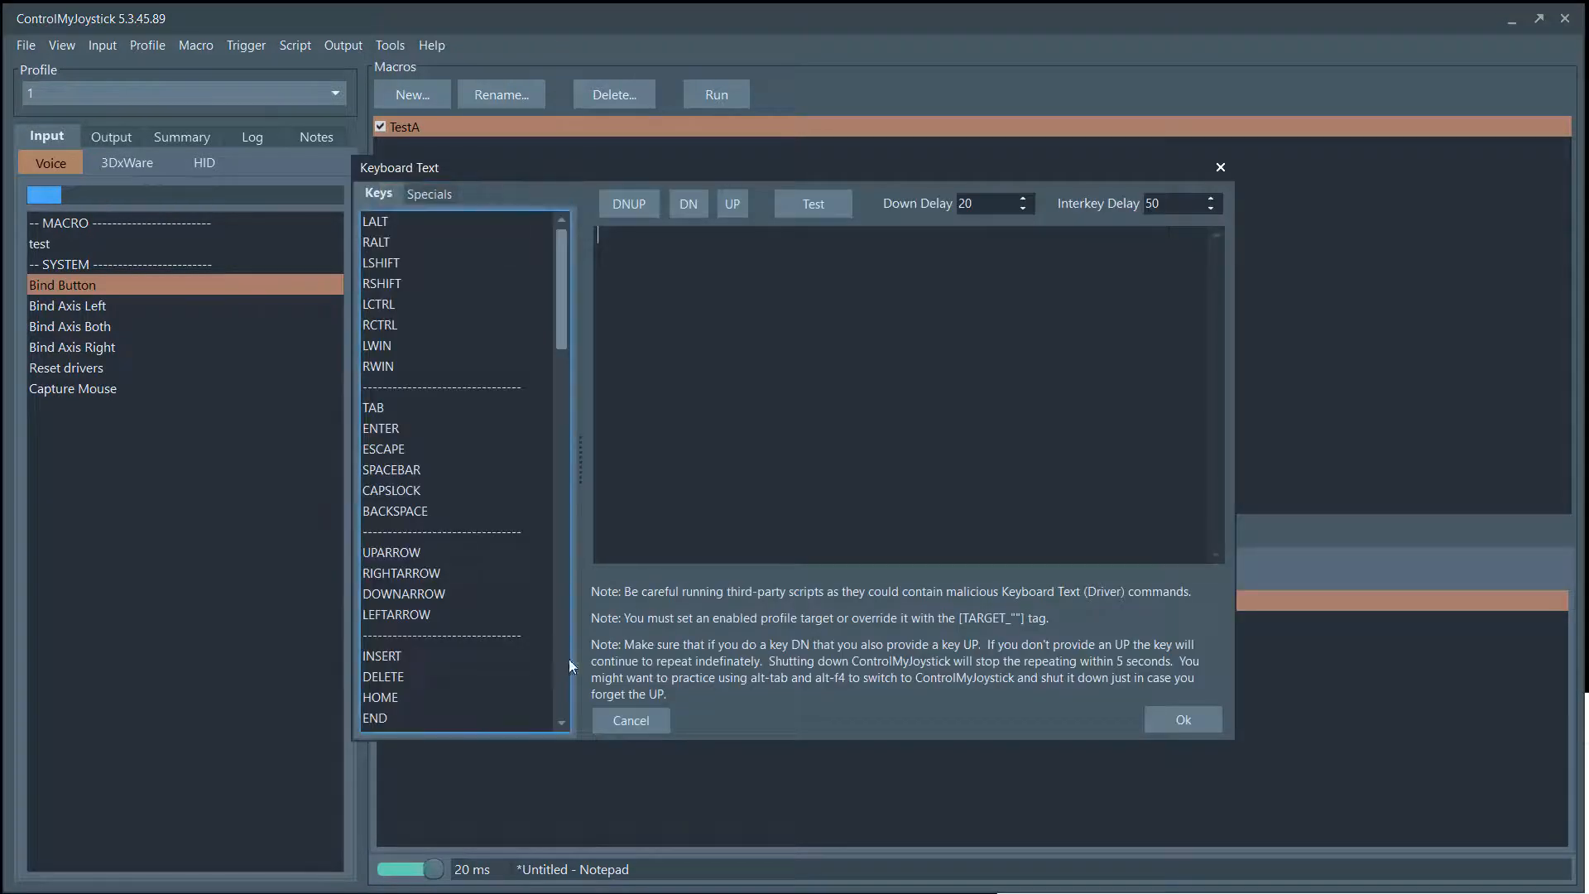
{"action": "left_click", "coordinate": [1228, 176]}
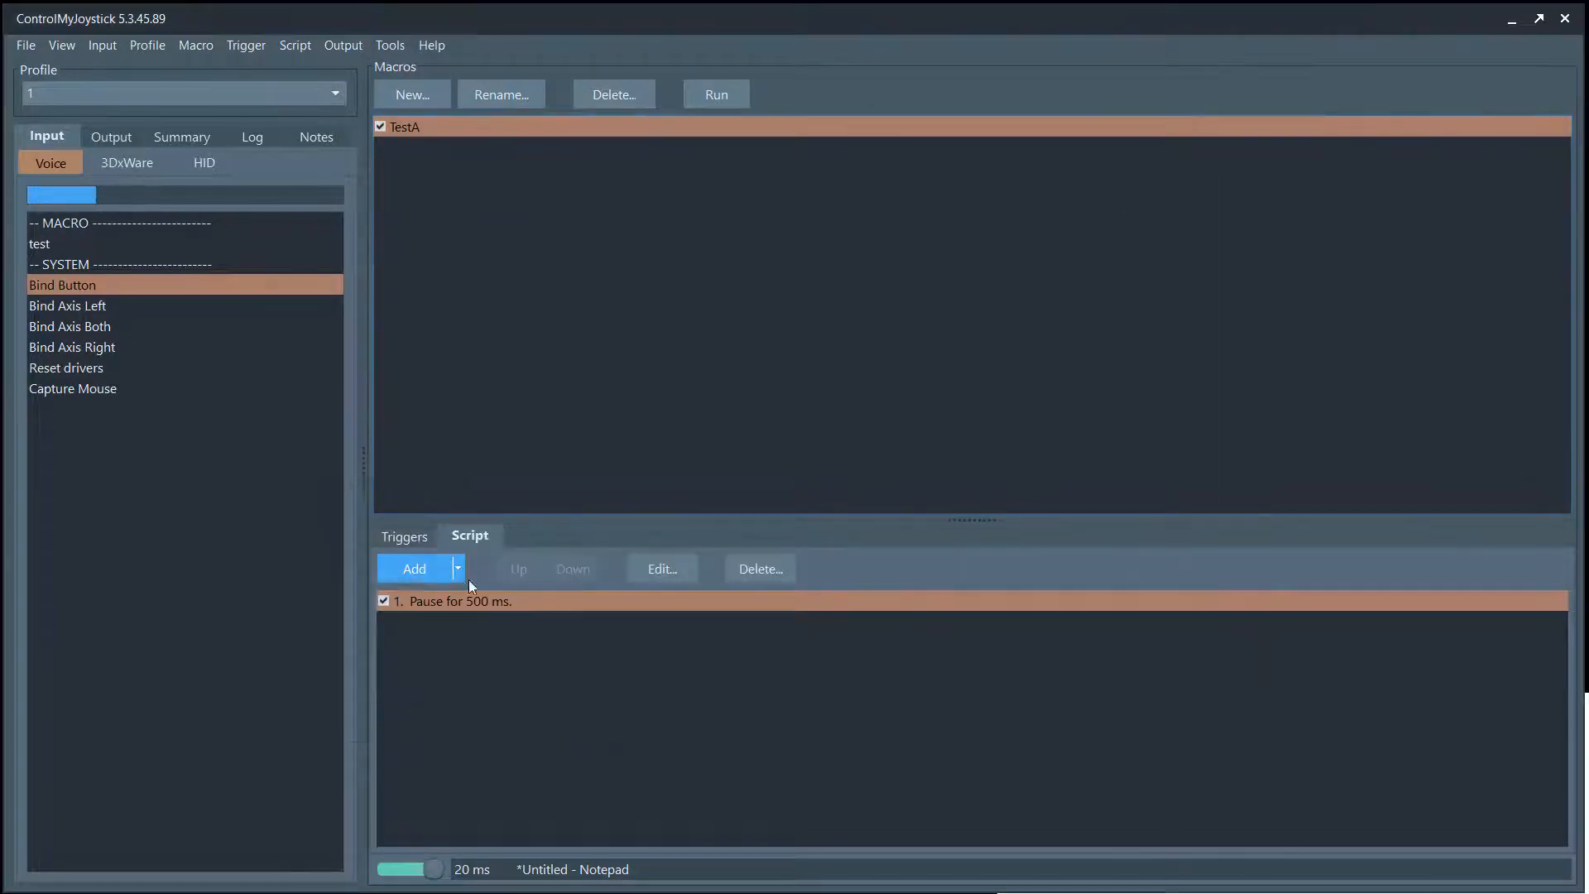
Add a Keyboard (Driver) command that sends the text "Hello. " to the TestA script and run the macro
{"action": "left_click", "coordinate": [412, 568]}
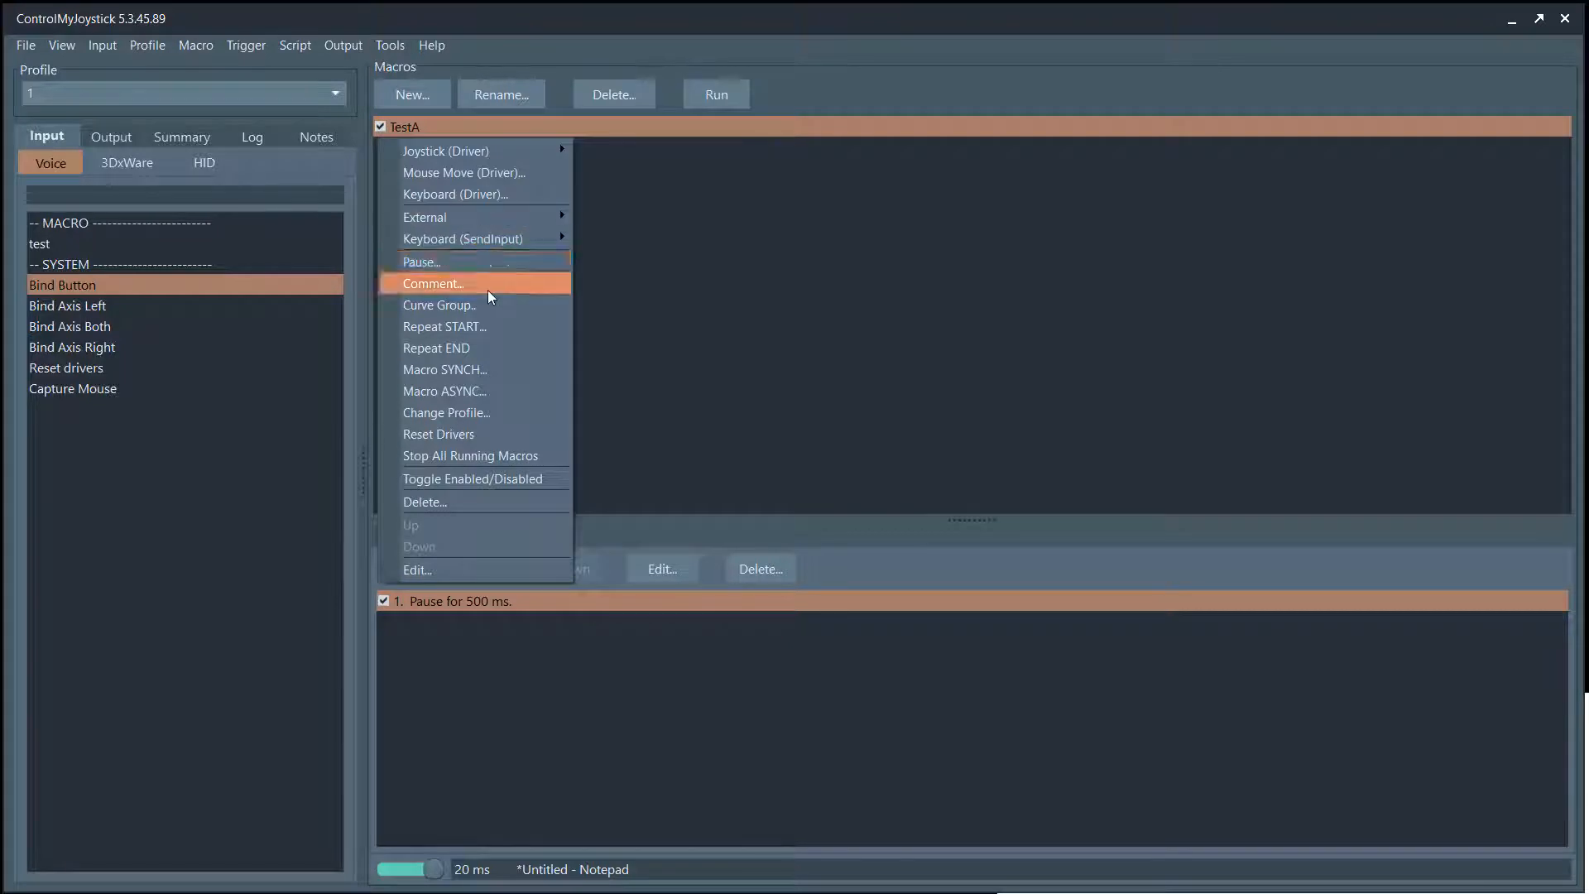
{"action": "left_click", "coordinate": [490, 194]}
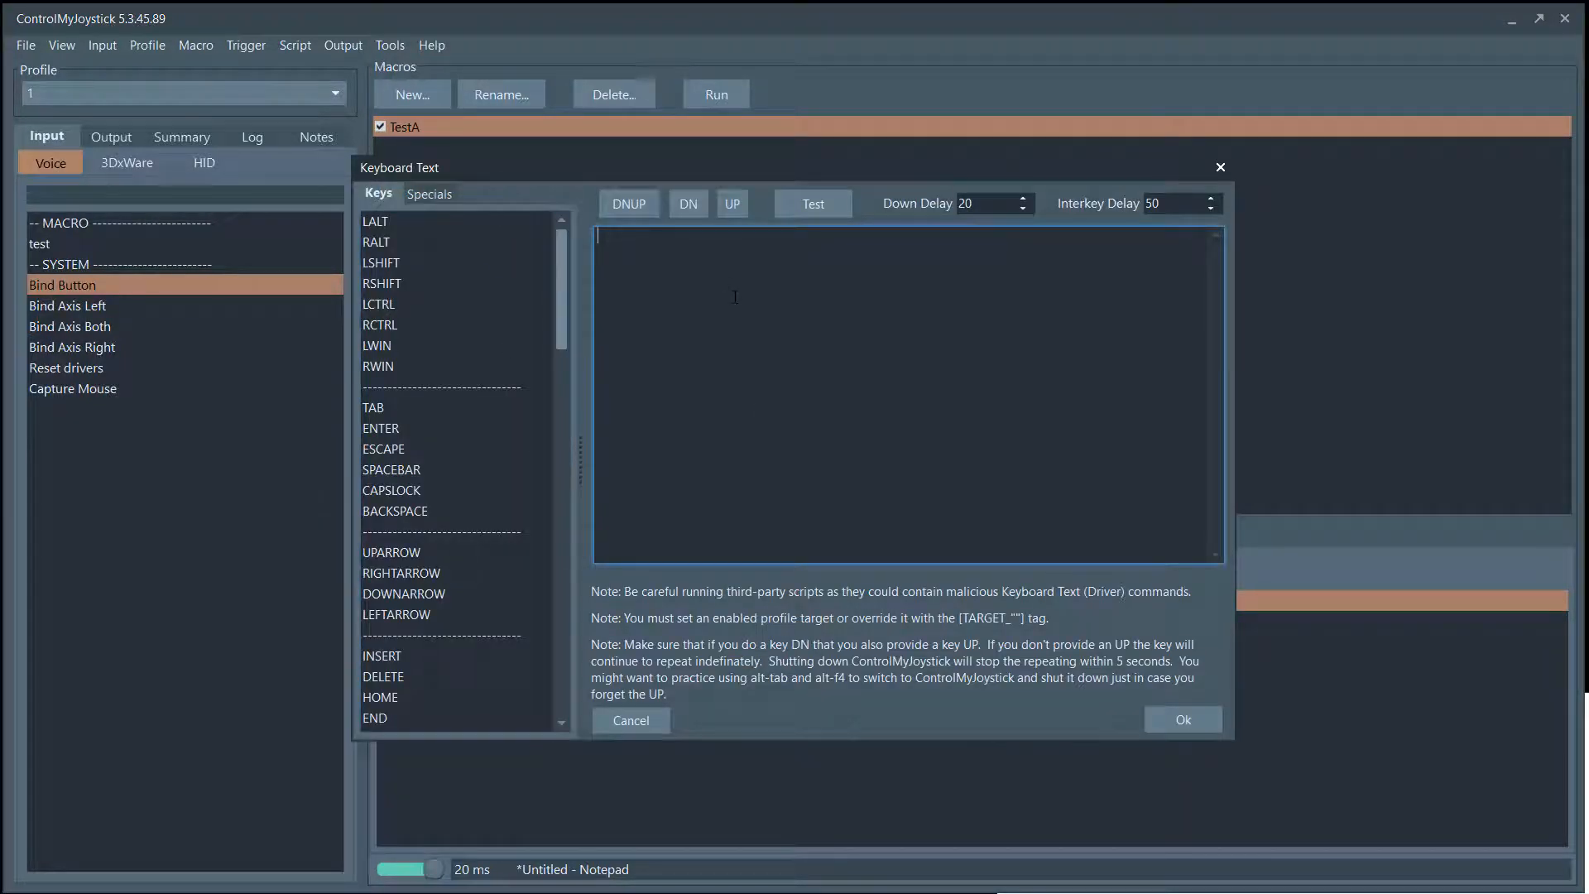
{"action": "type", "text": "H"}
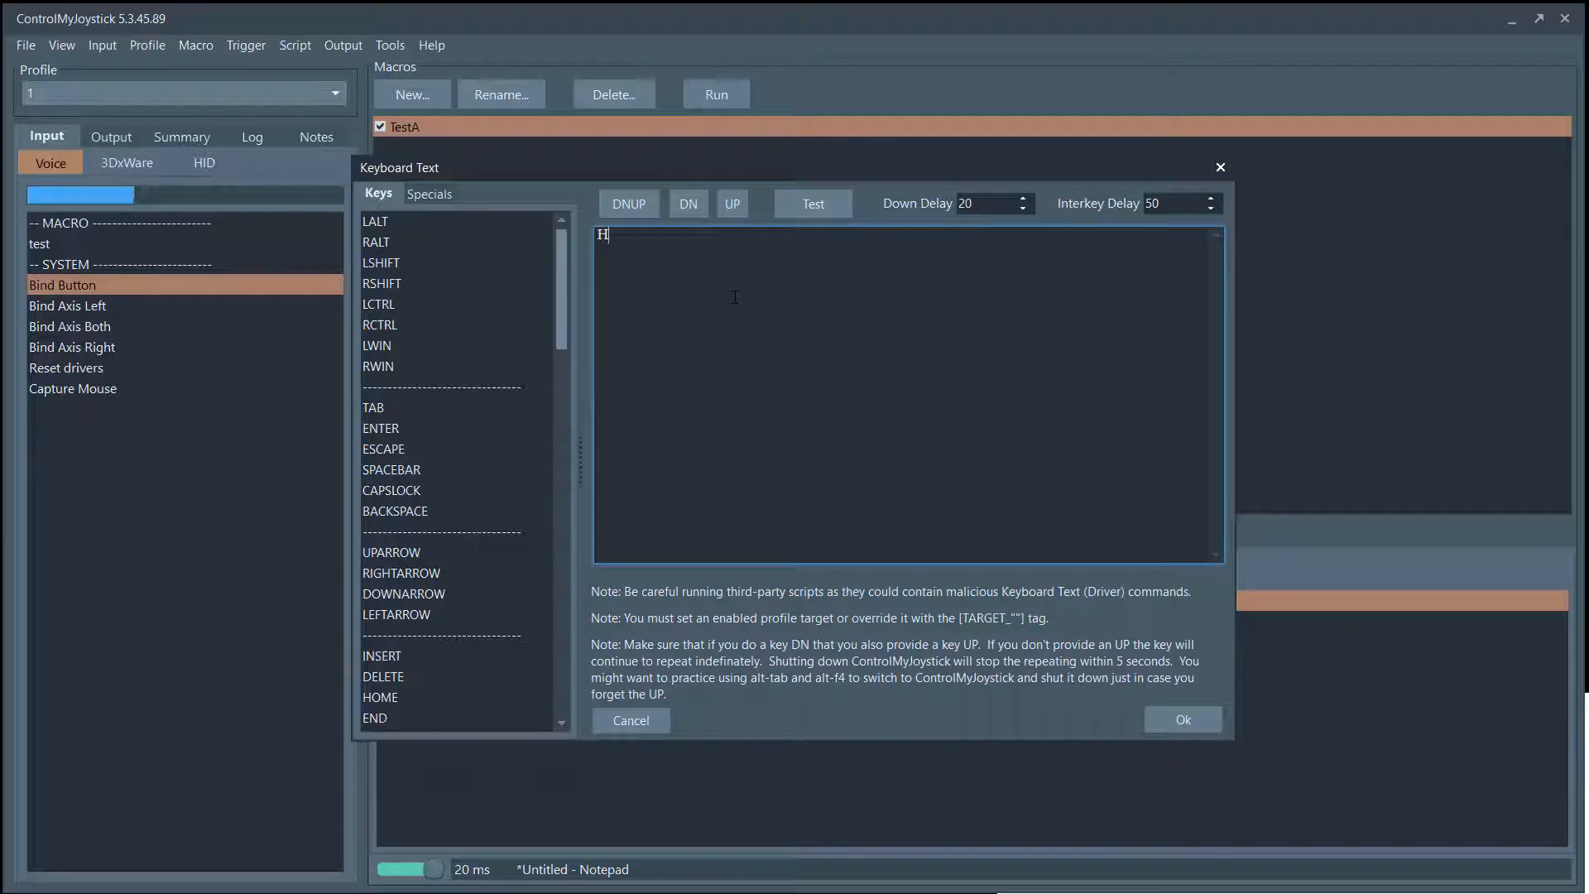
{"action": "type", "text": "ello."}
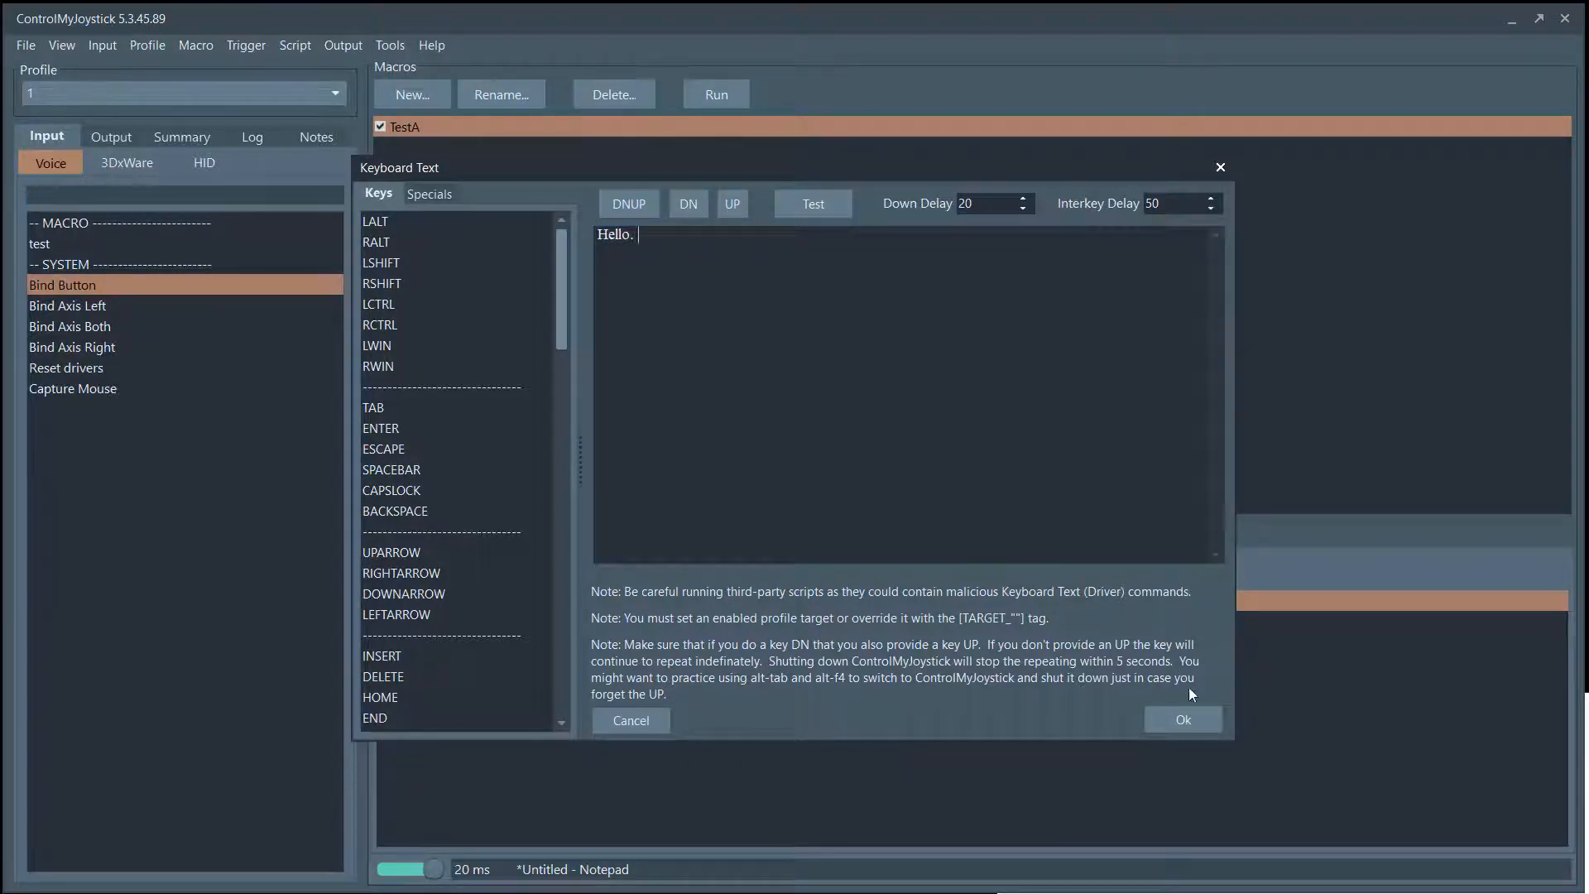
{"action": "left_click", "coordinate": [1185, 719]}
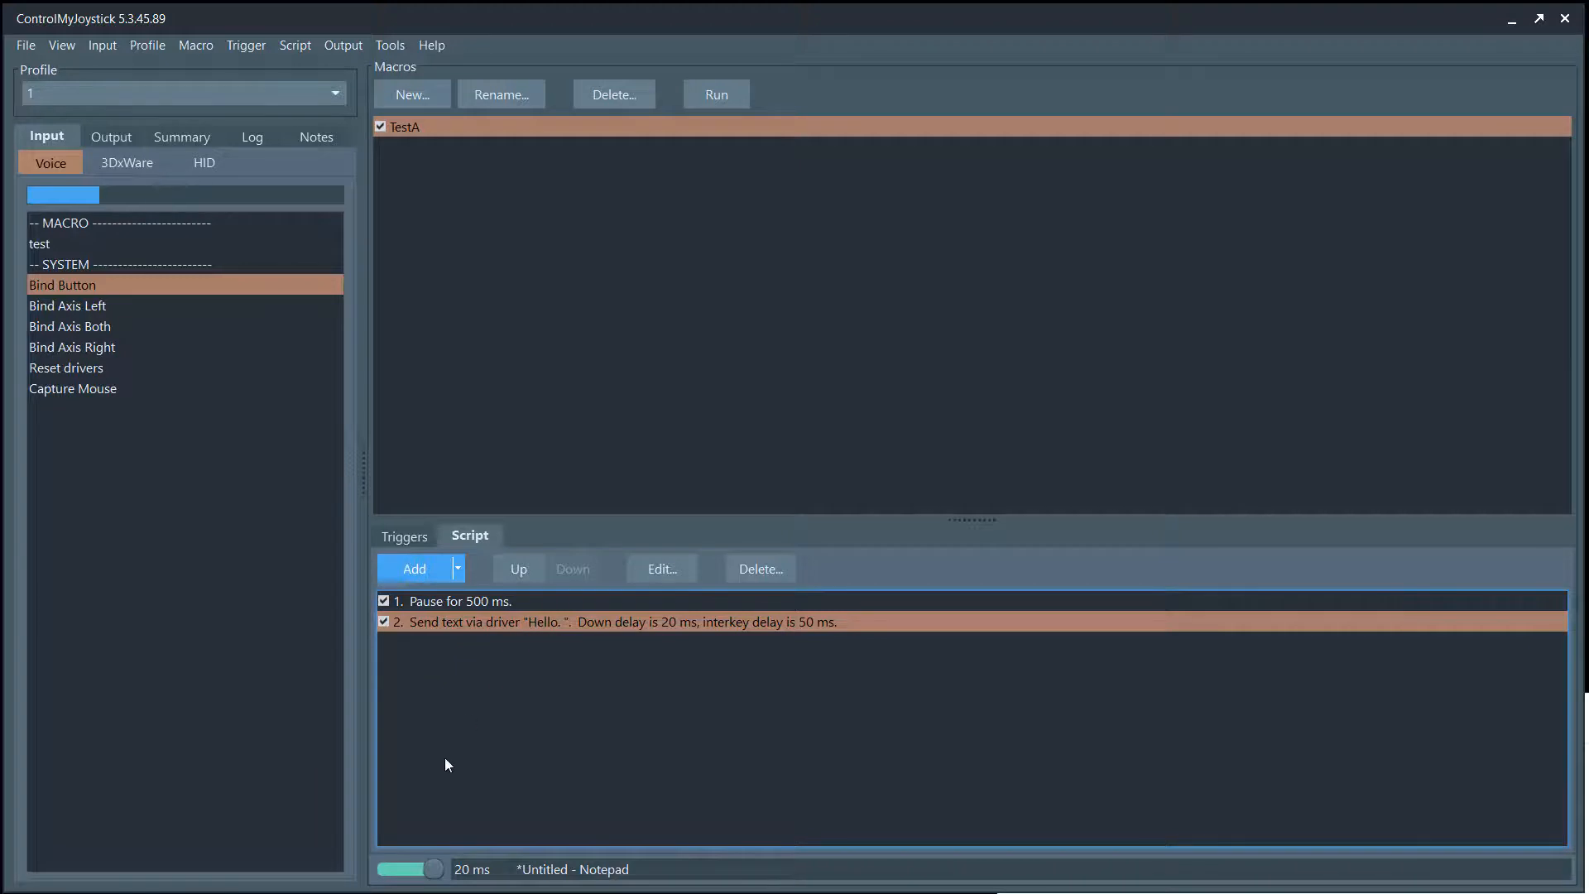
{"action": "left_click", "coordinate": [714, 98]}
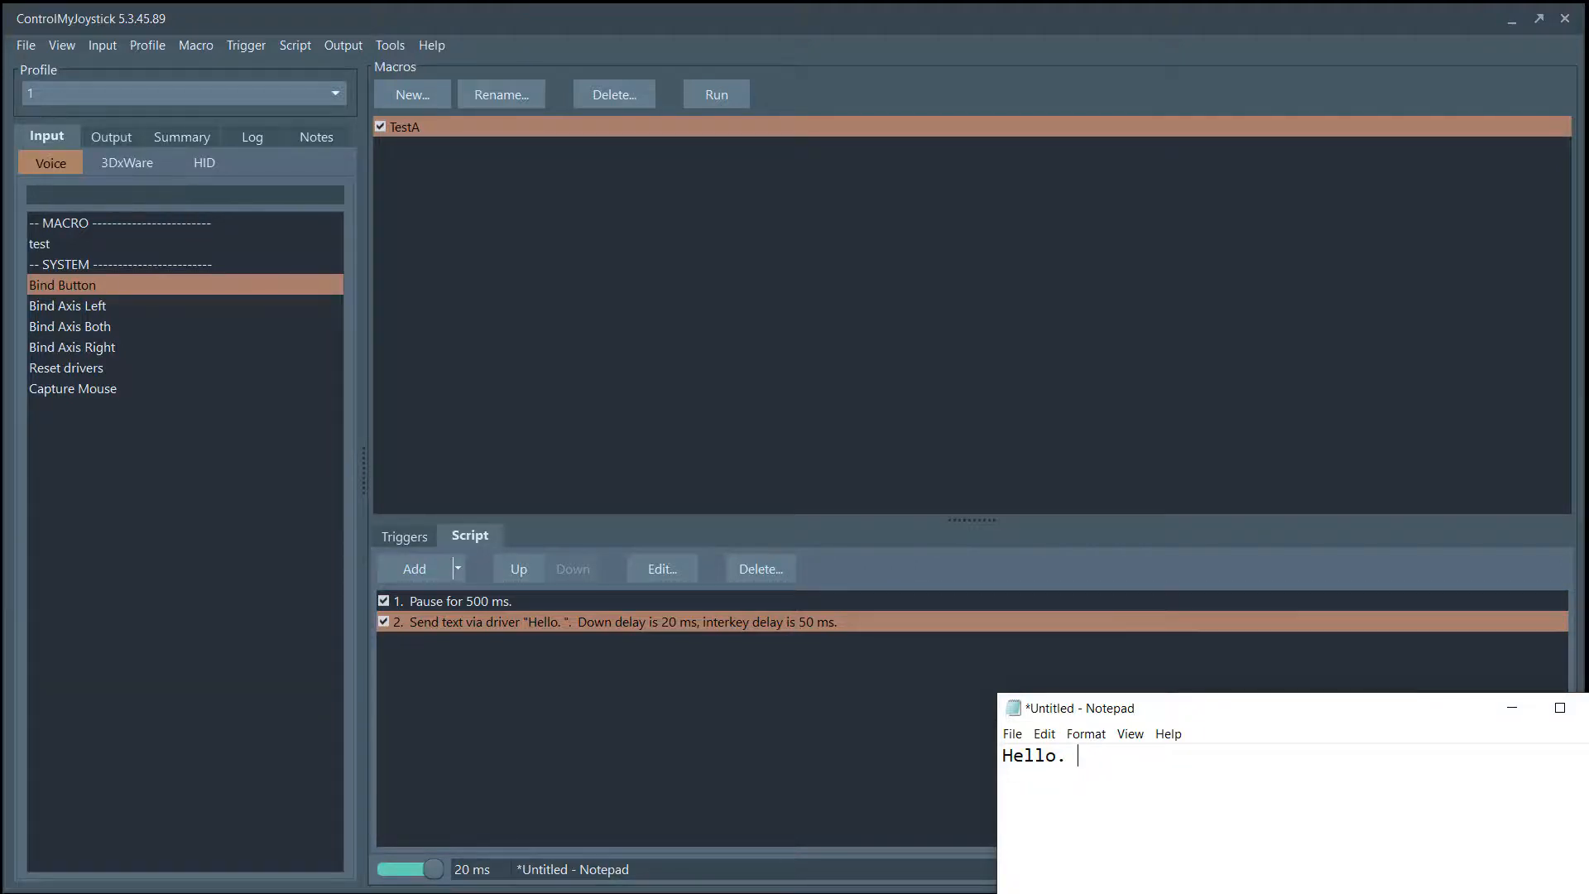
Switch to Device Manager, examine the Tetherscript virtual joystick, keyboard and mouse devices, and minimize it again
{"action": "key", "text": "alt+Tab"}
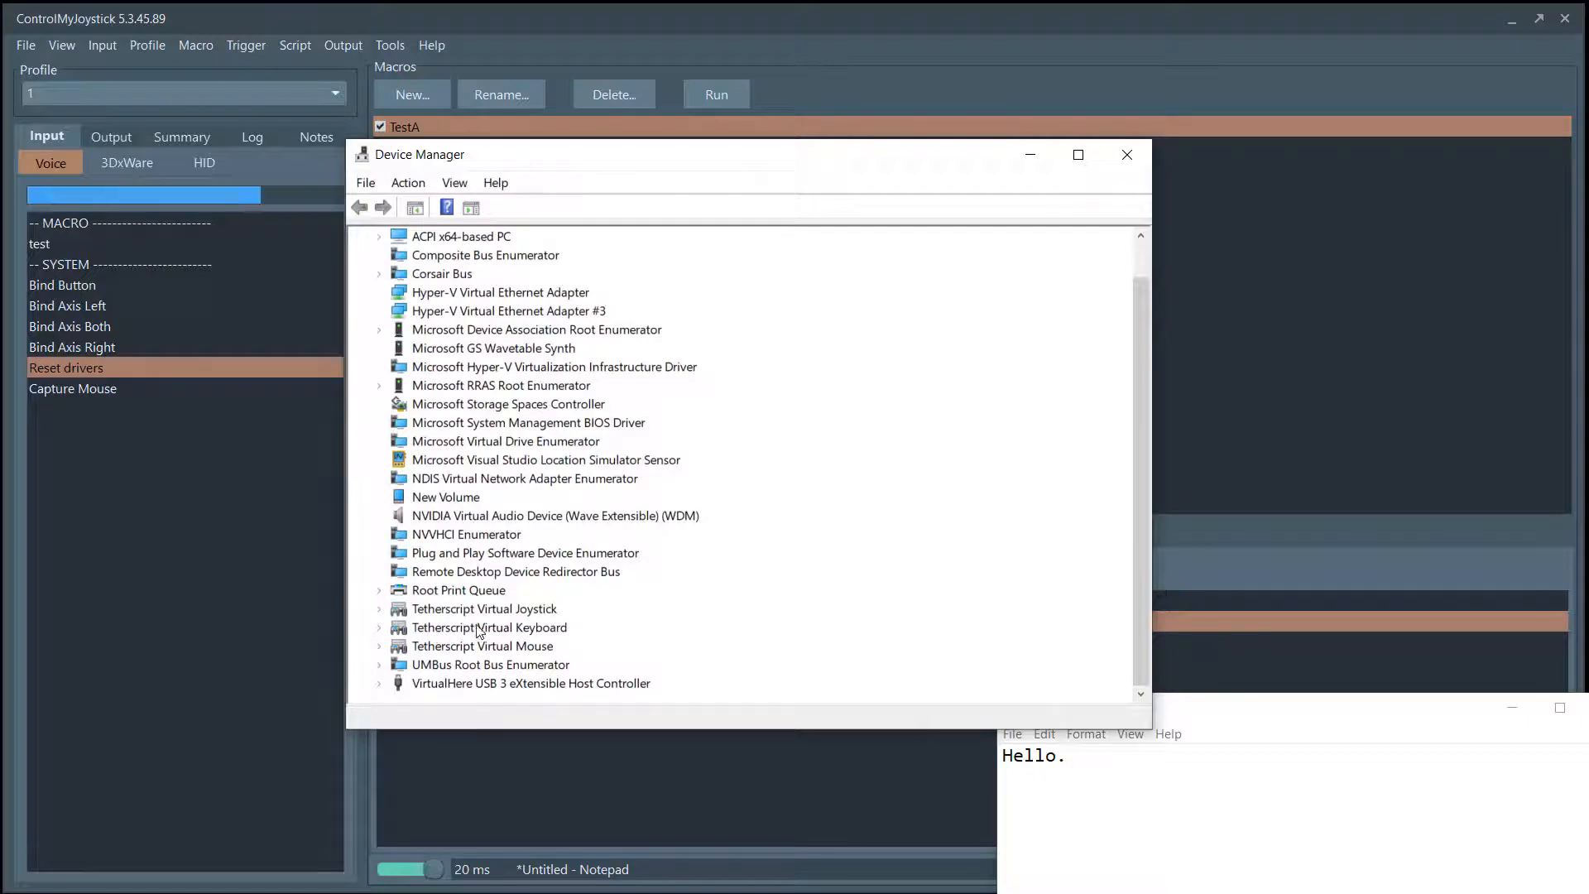
{"action": "left_click", "coordinate": [464, 635]}
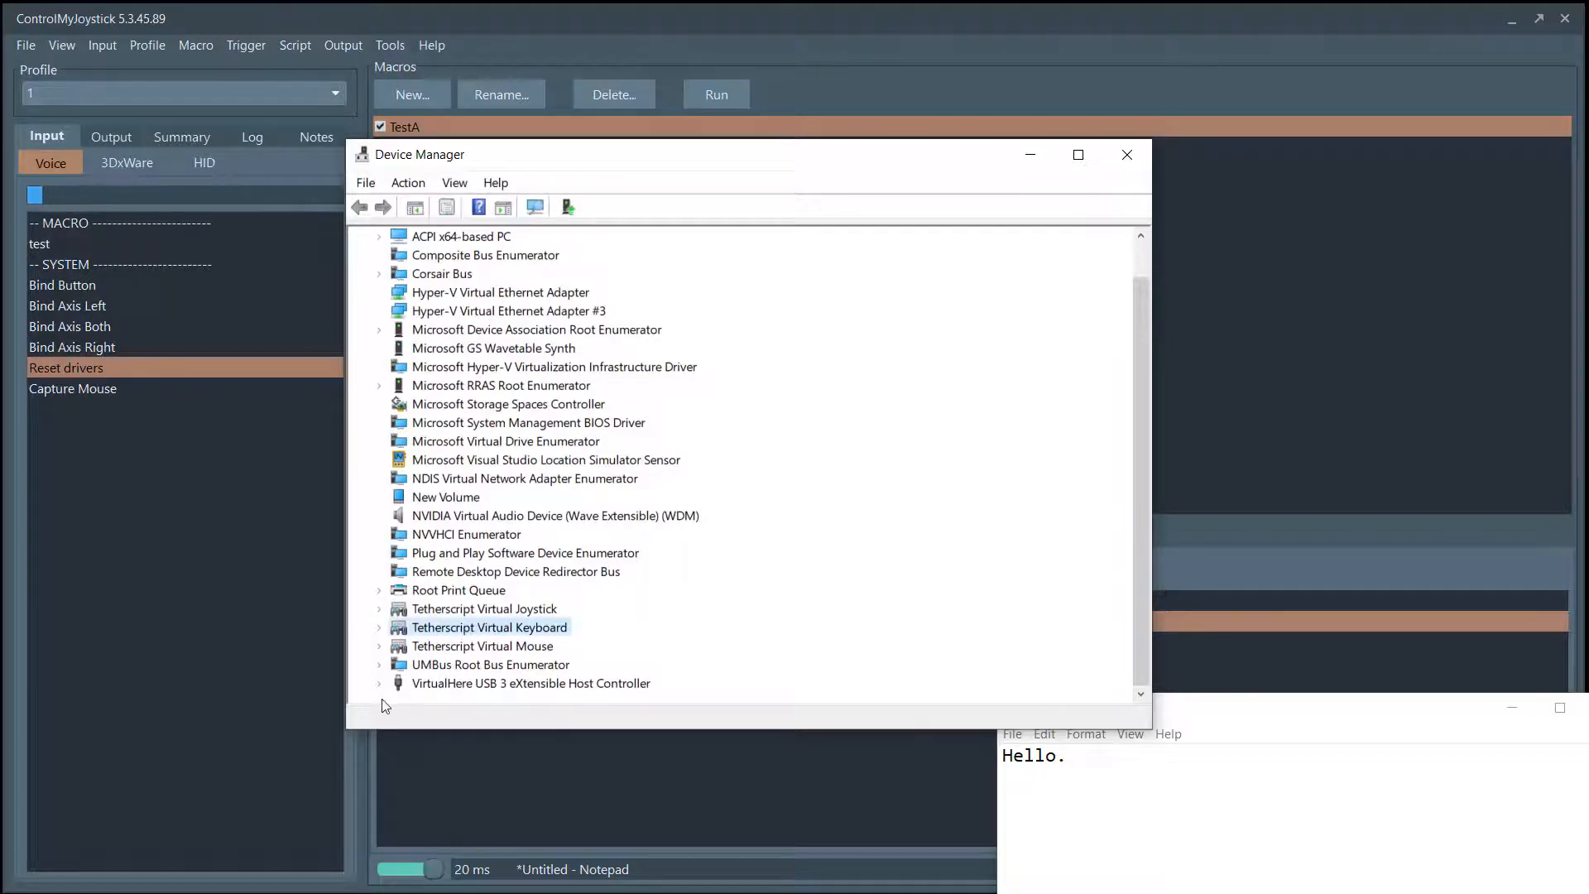
{"action": "left_click", "coordinate": [454, 614]}
{"action": "left_click", "coordinate": [455, 630]}
{"action": "left_click", "coordinate": [460, 645]}
{"action": "left_click", "coordinate": [459, 614]}
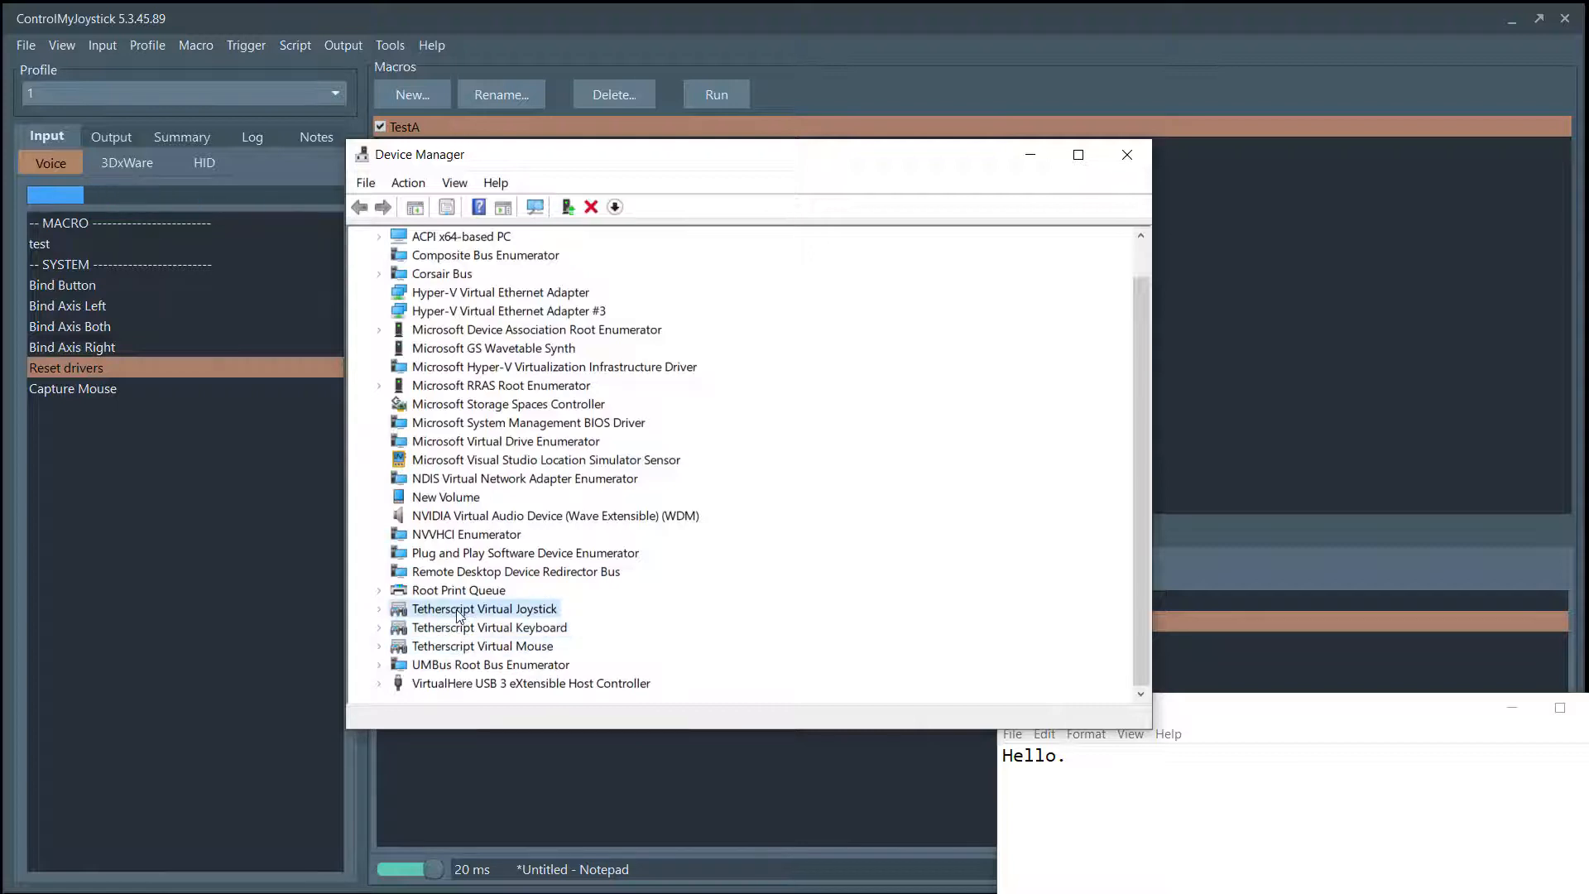
{"action": "left_click", "coordinate": [1030, 157]}
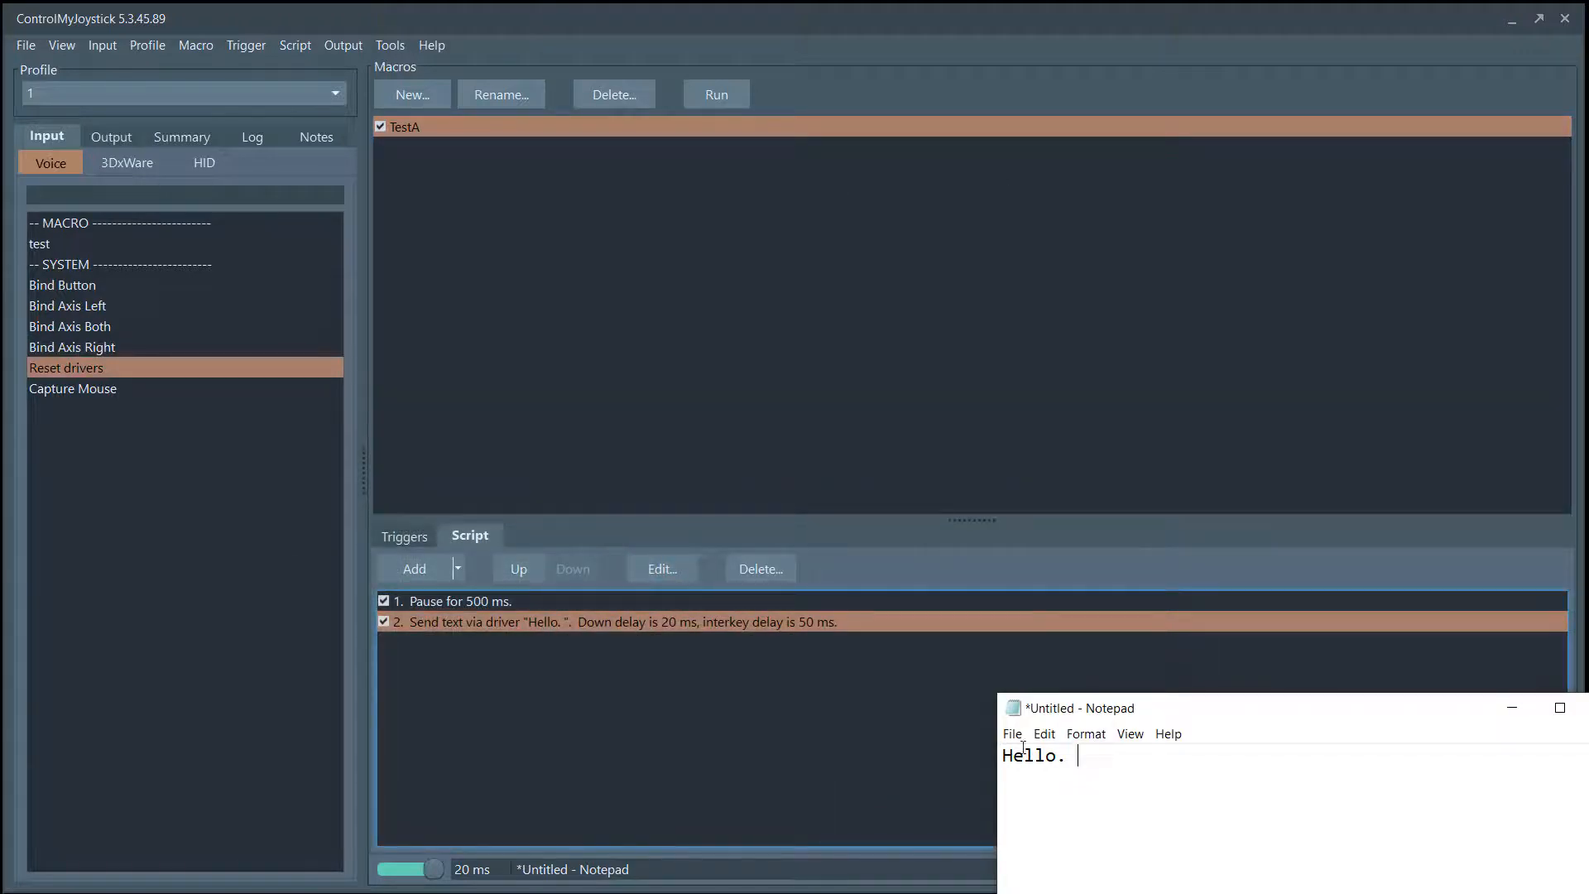
Run the TestA macro repeatedly to test how it sends its text to the Notepad target
{"action": "left_click", "coordinate": [713, 93]}
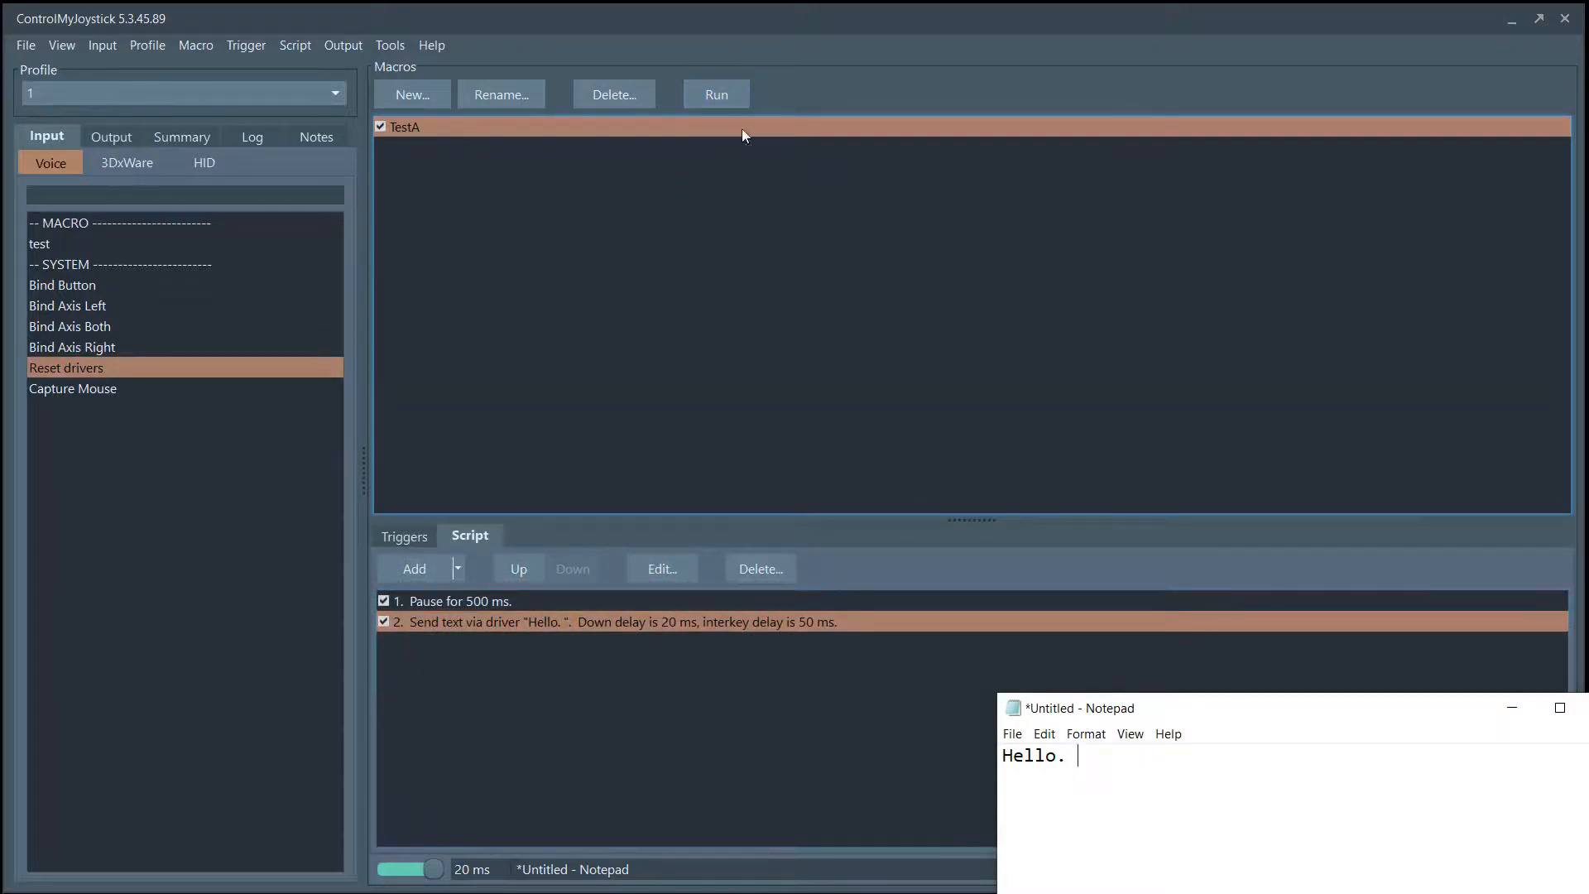
{"action": "left_click", "coordinate": [829, 338]}
{"action": "left_click", "coordinate": [717, 94]}
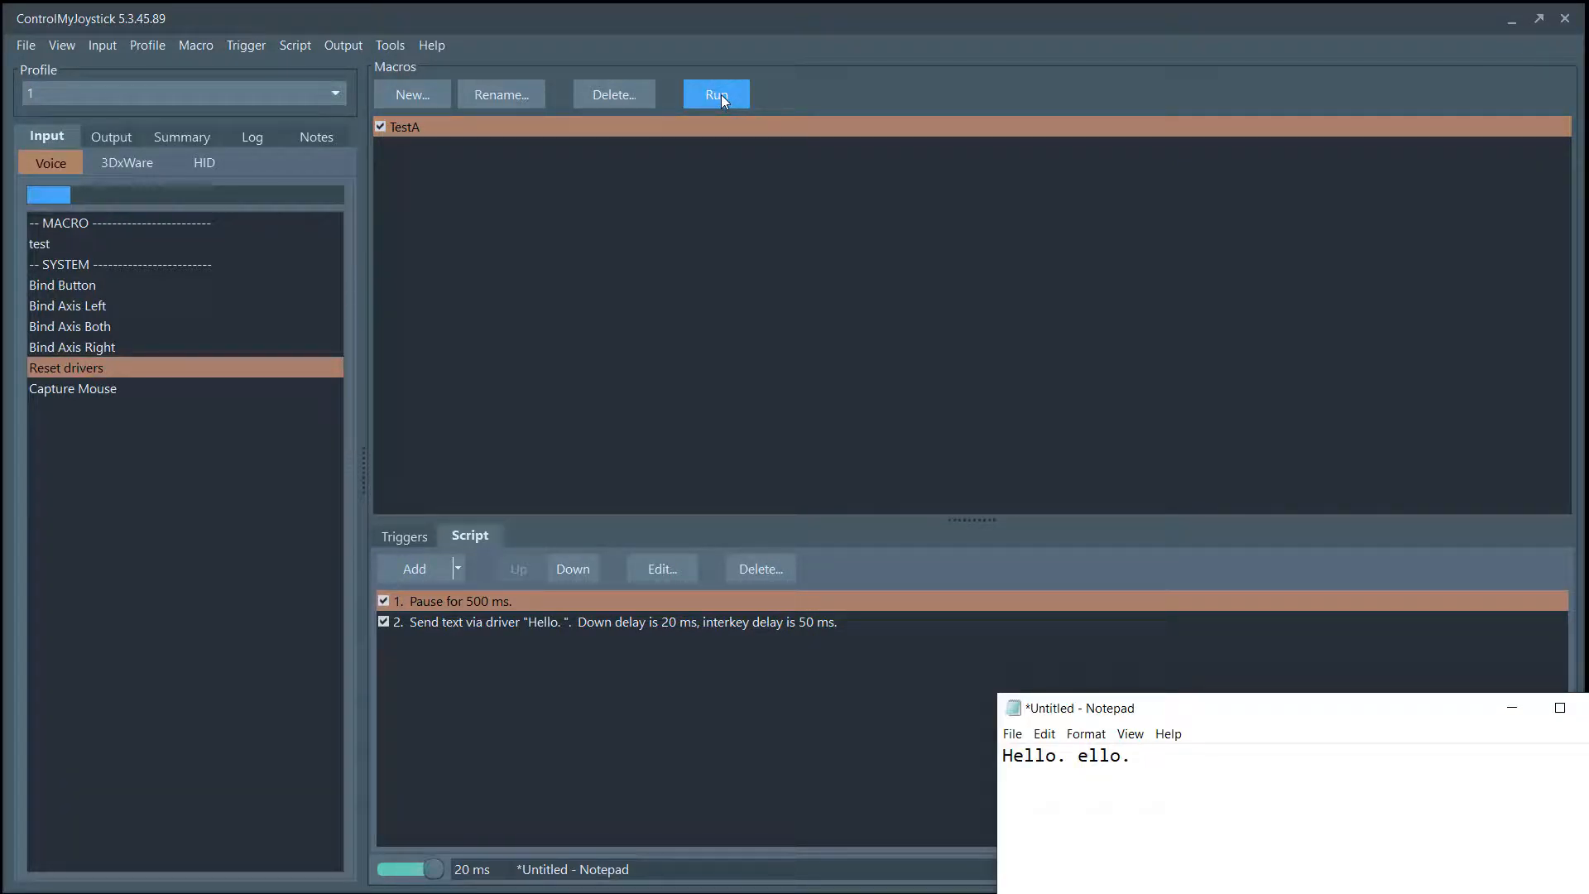
{"action": "left_click", "coordinate": [958, 489]}
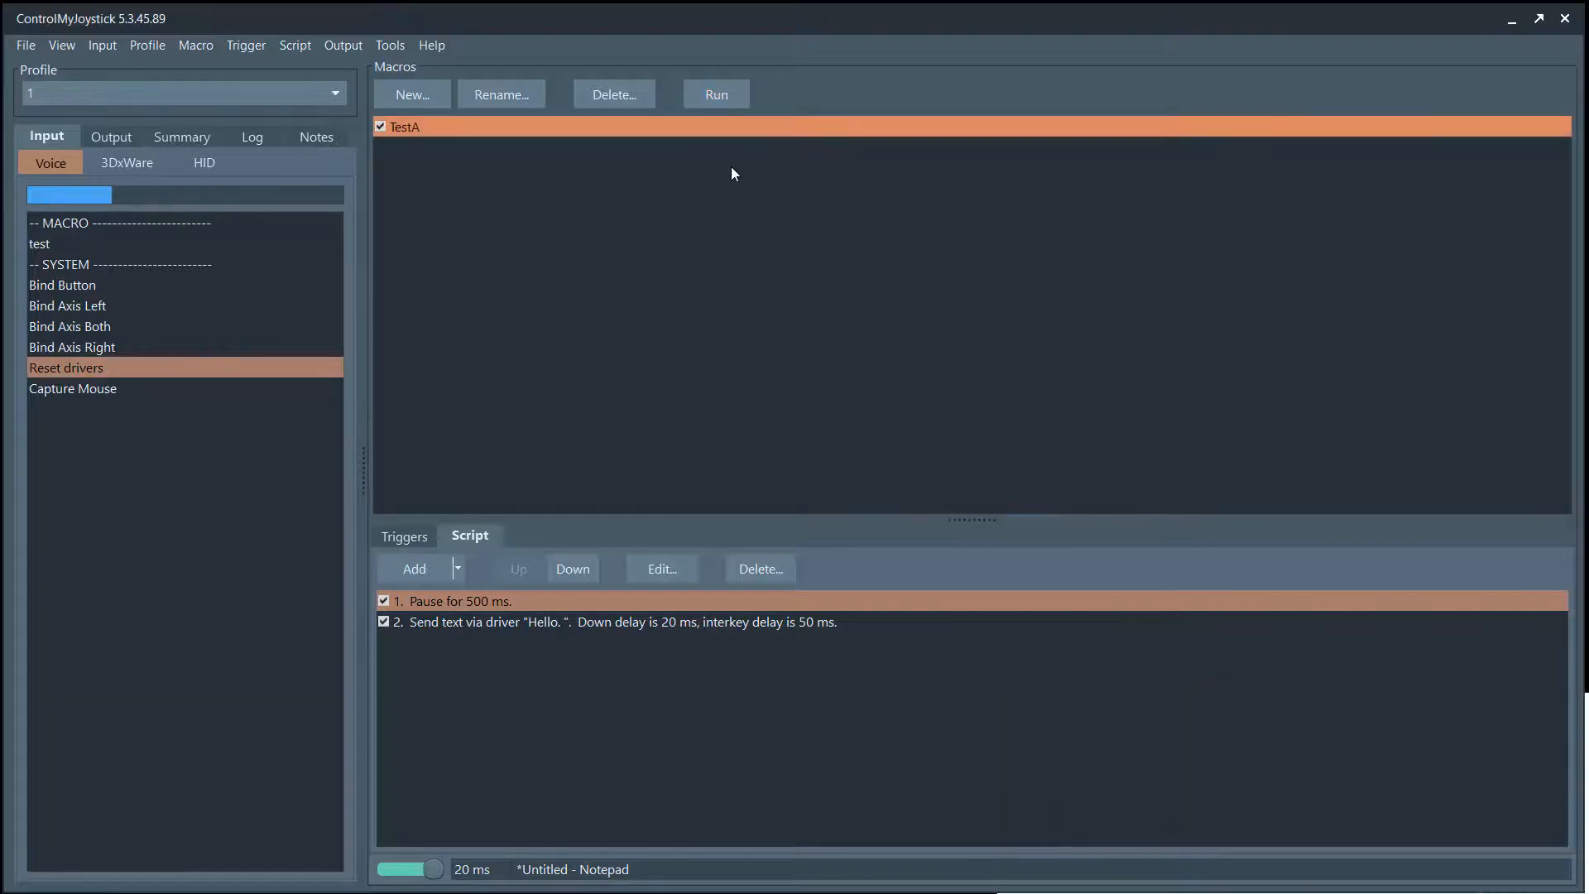
{"action": "left_click", "coordinate": [727, 96]}
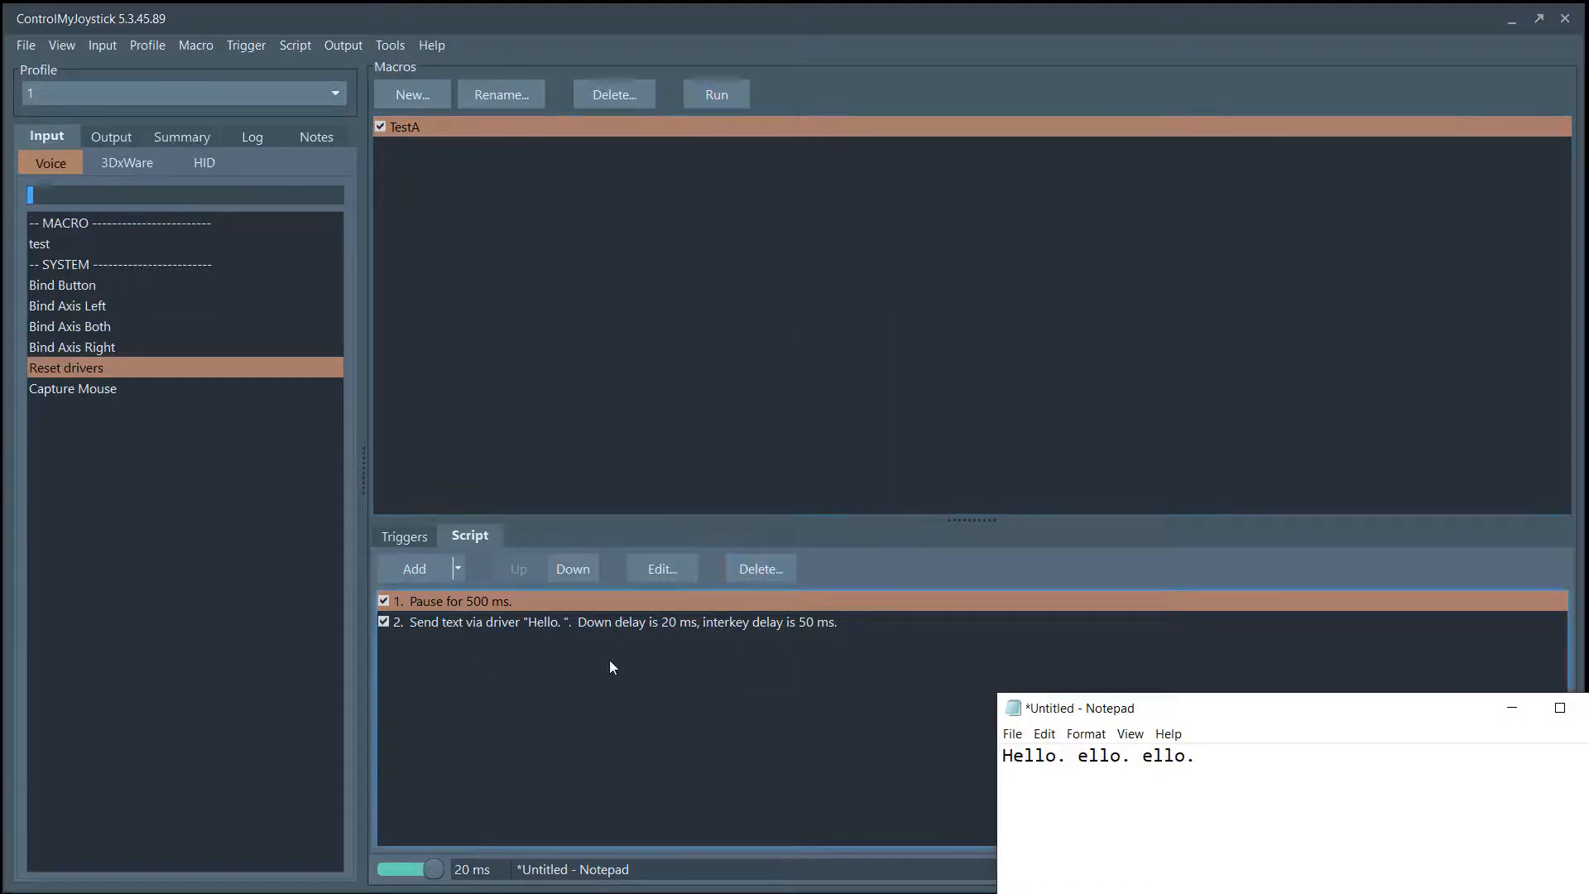
Set the profile target's app activation delay to 100 ms
{"action": "left_click", "coordinate": [559, 875]}
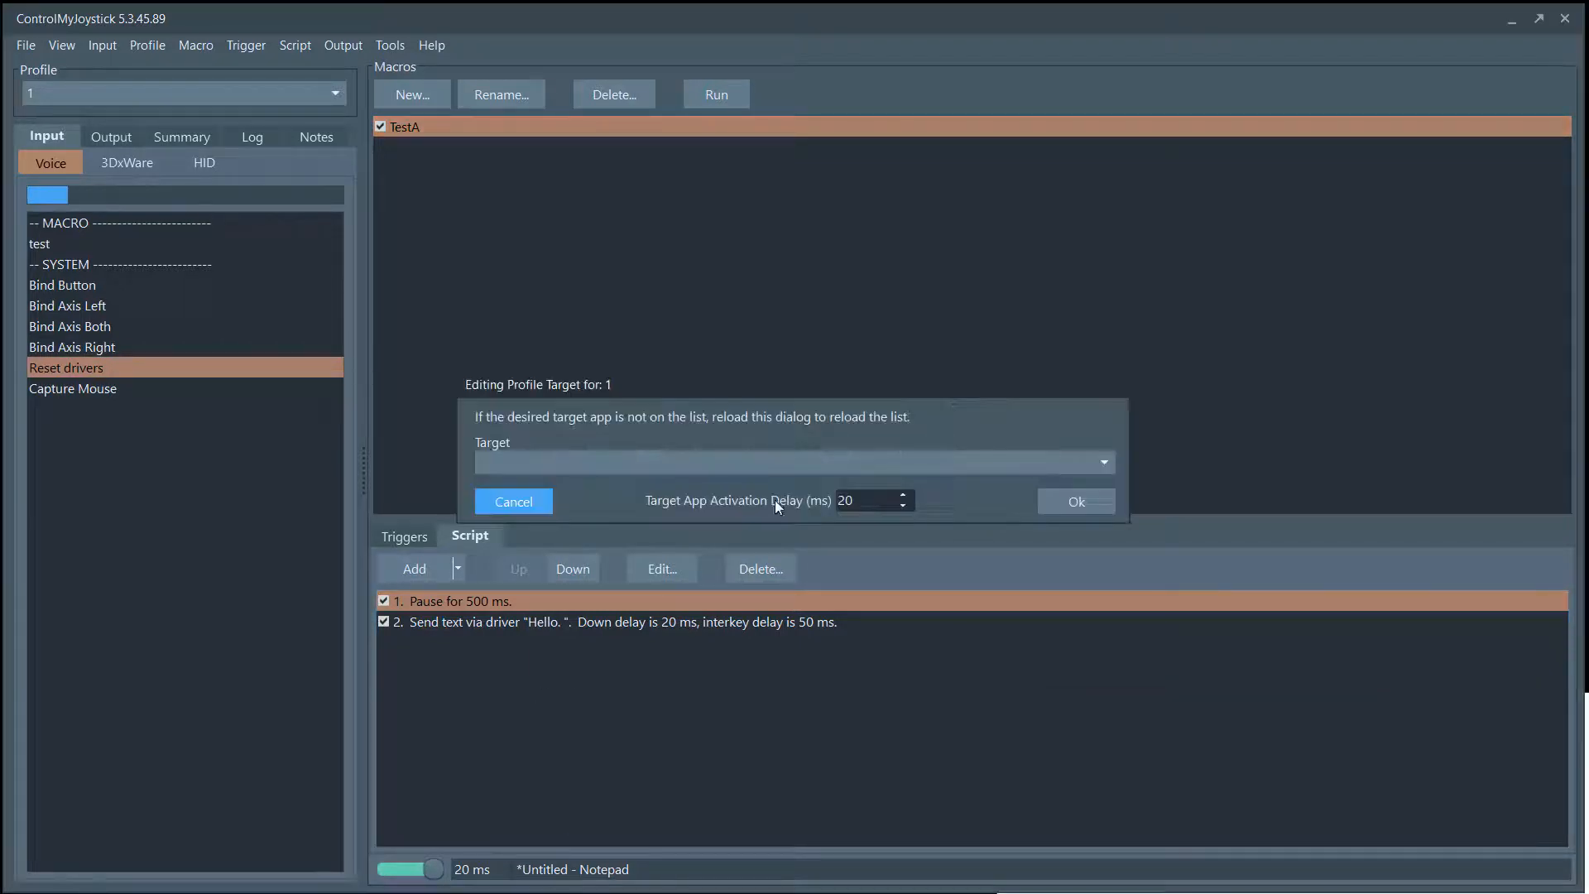
{"action": "left_click", "coordinate": [869, 501]}
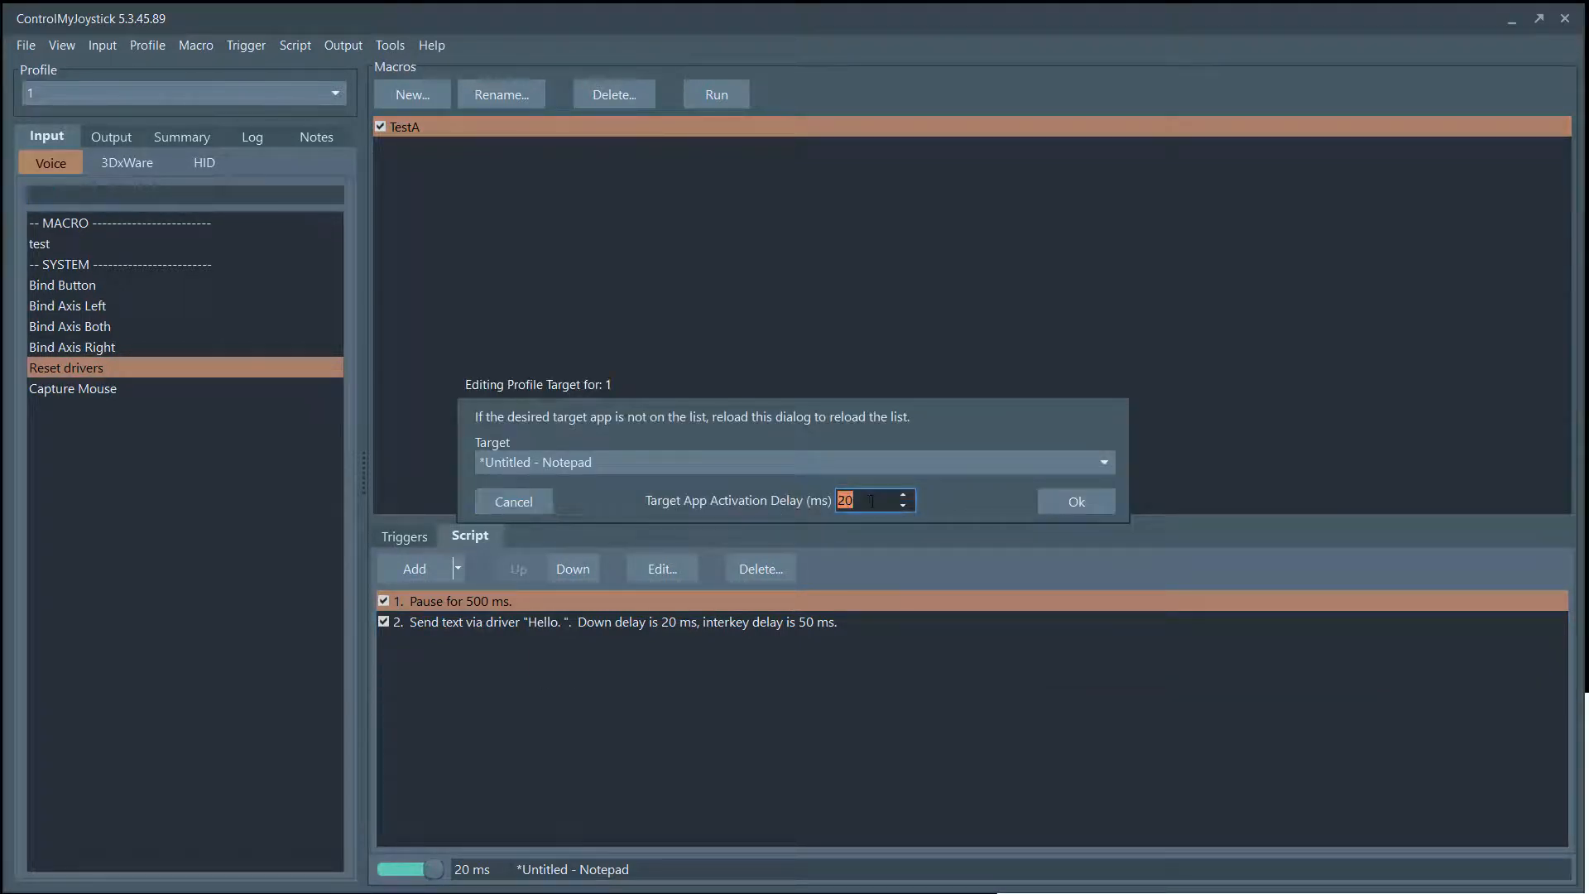
{"action": "type", "text": "100"}
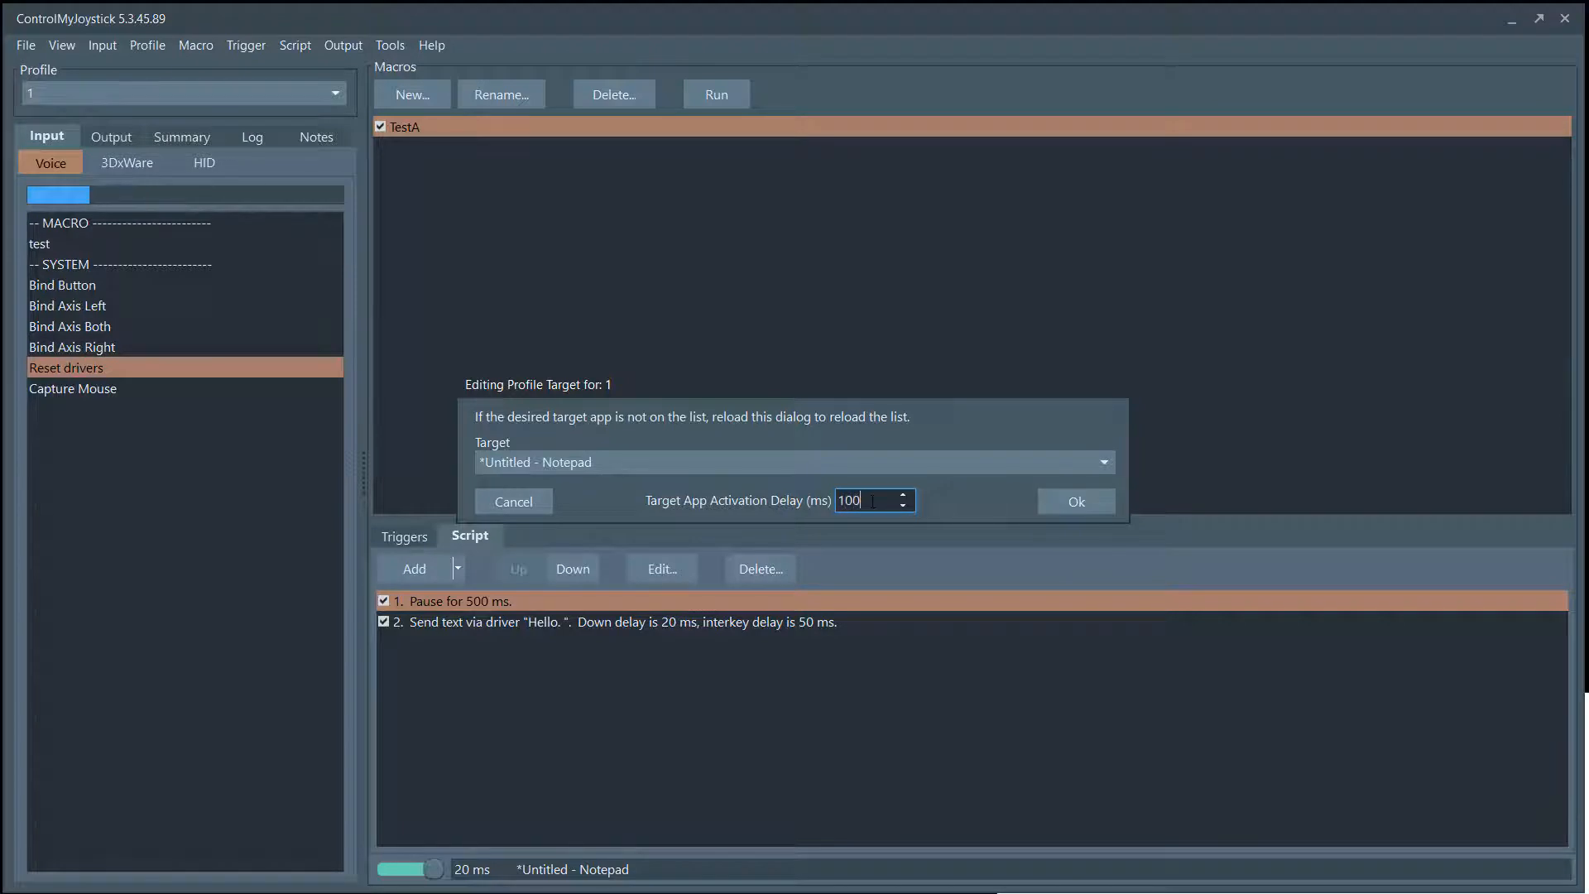
{"action": "left_click", "coordinate": [1074, 502]}
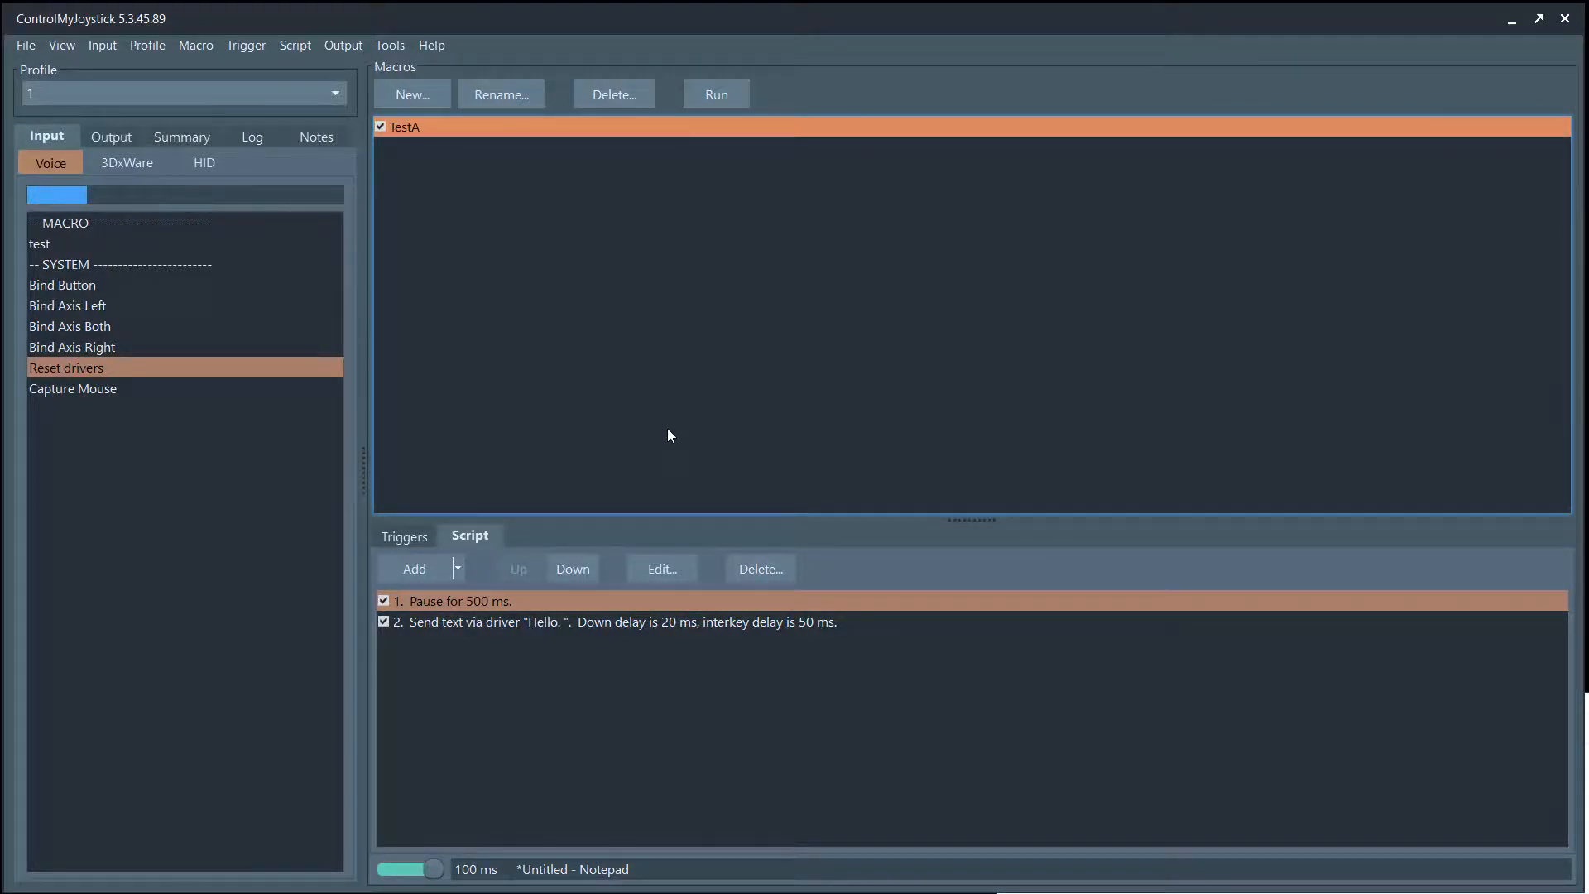
Run the TestA macro three times to test its text output with the new activation delay
{"action": "left_click", "coordinate": [714, 106]}
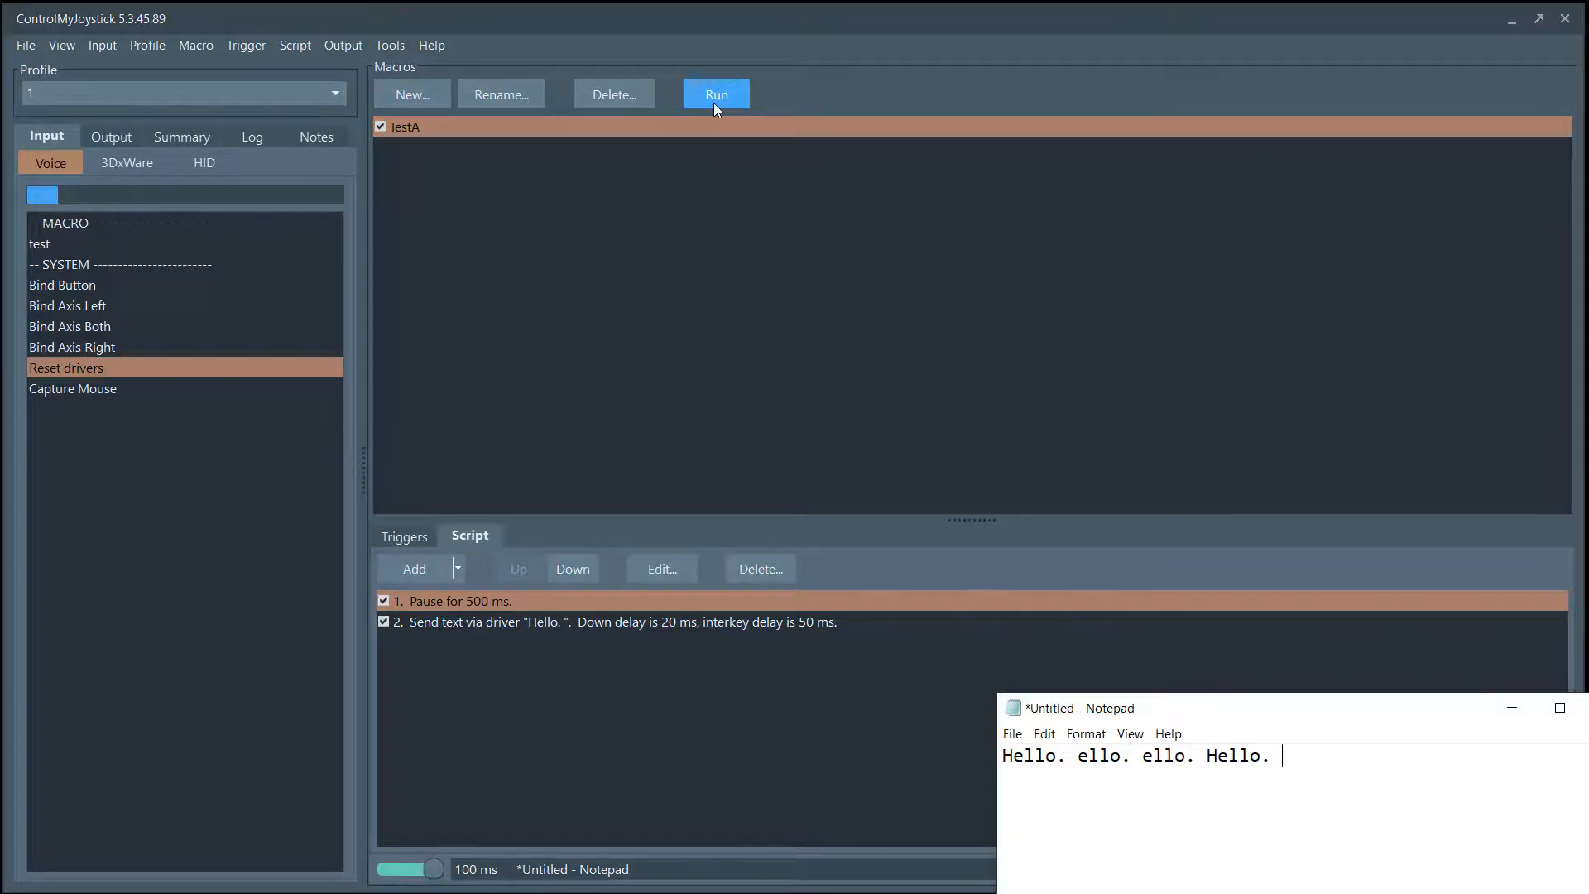
{"action": "left_click", "coordinate": [716, 109]}
{"action": "left_click", "coordinate": [717, 108]}
{"action": "left_click", "coordinate": [670, 410]}
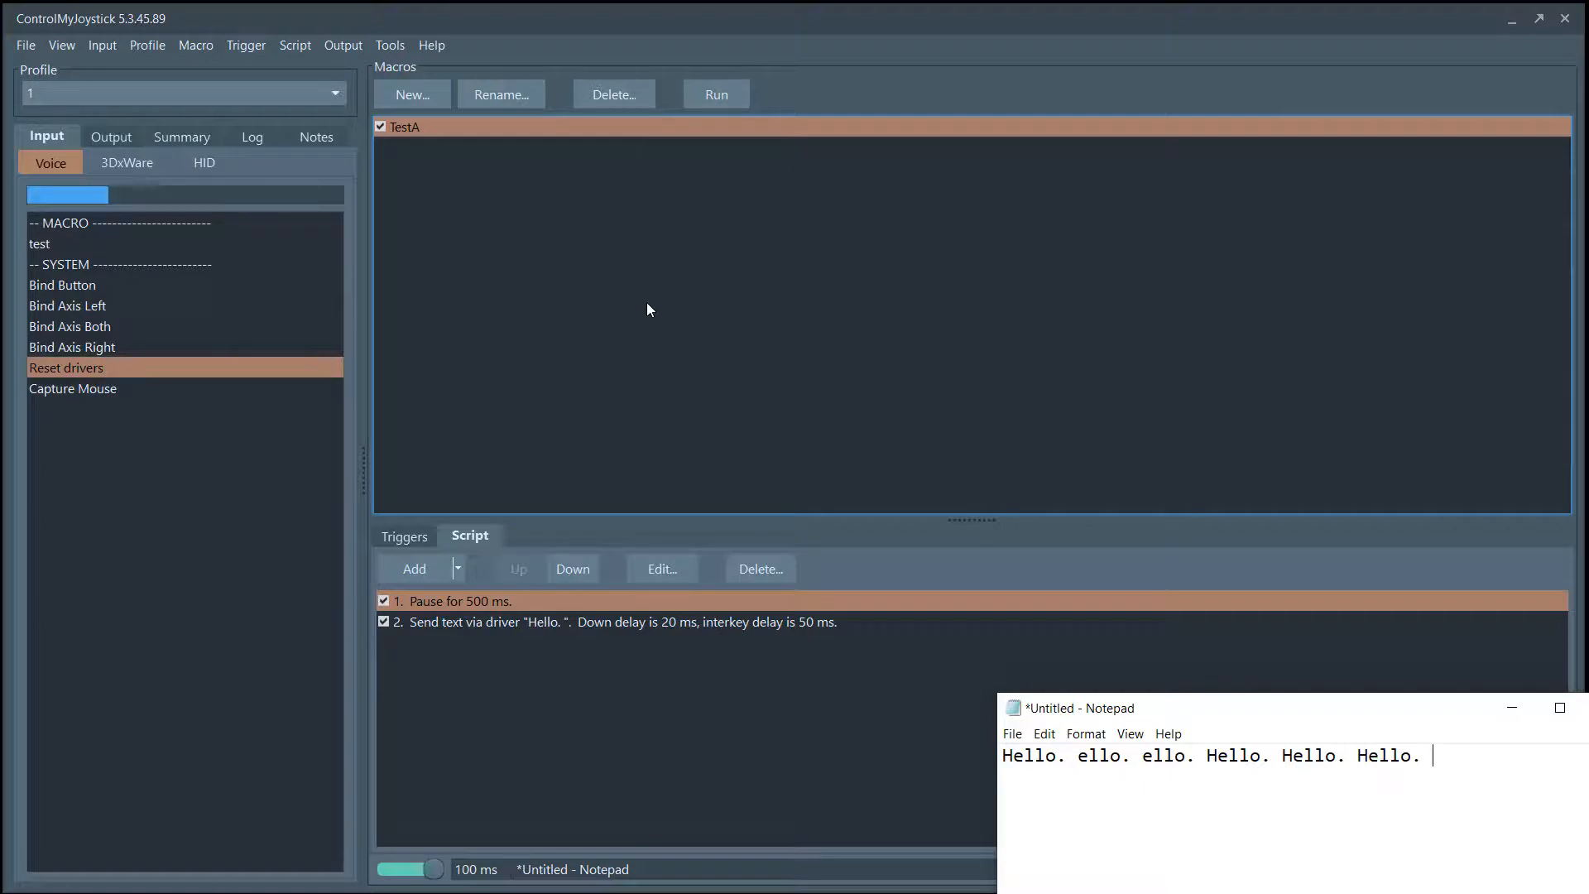
{"action": "left_click", "coordinate": [526, 607]}
{"action": "left_click", "coordinate": [670, 243]}
{"action": "left_click", "coordinate": [524, 752]}
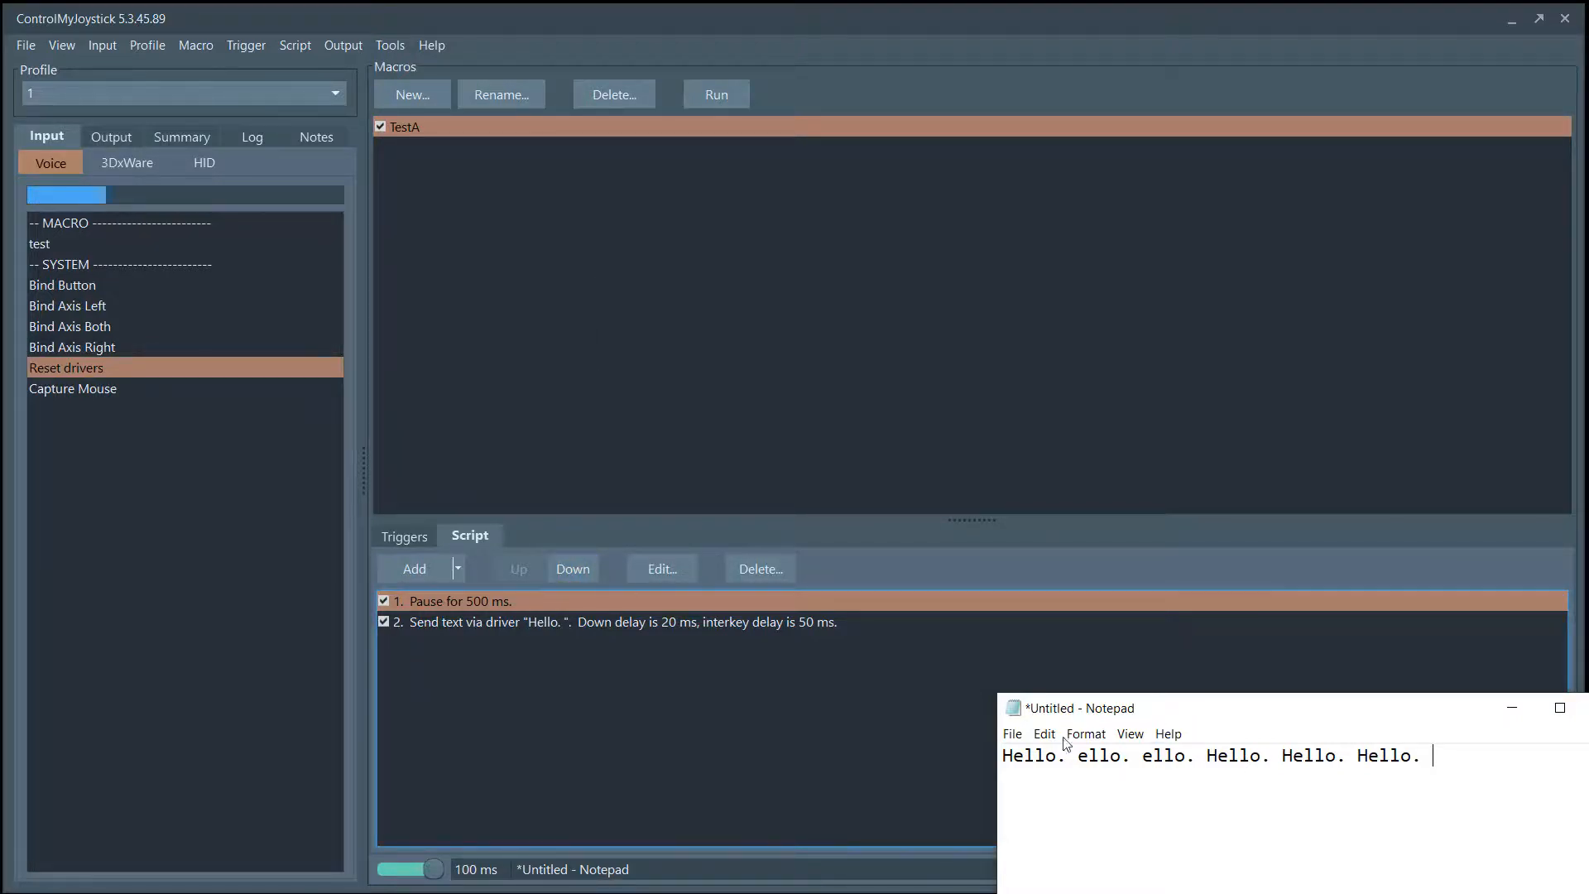
{"action": "left_click", "coordinate": [668, 390]}
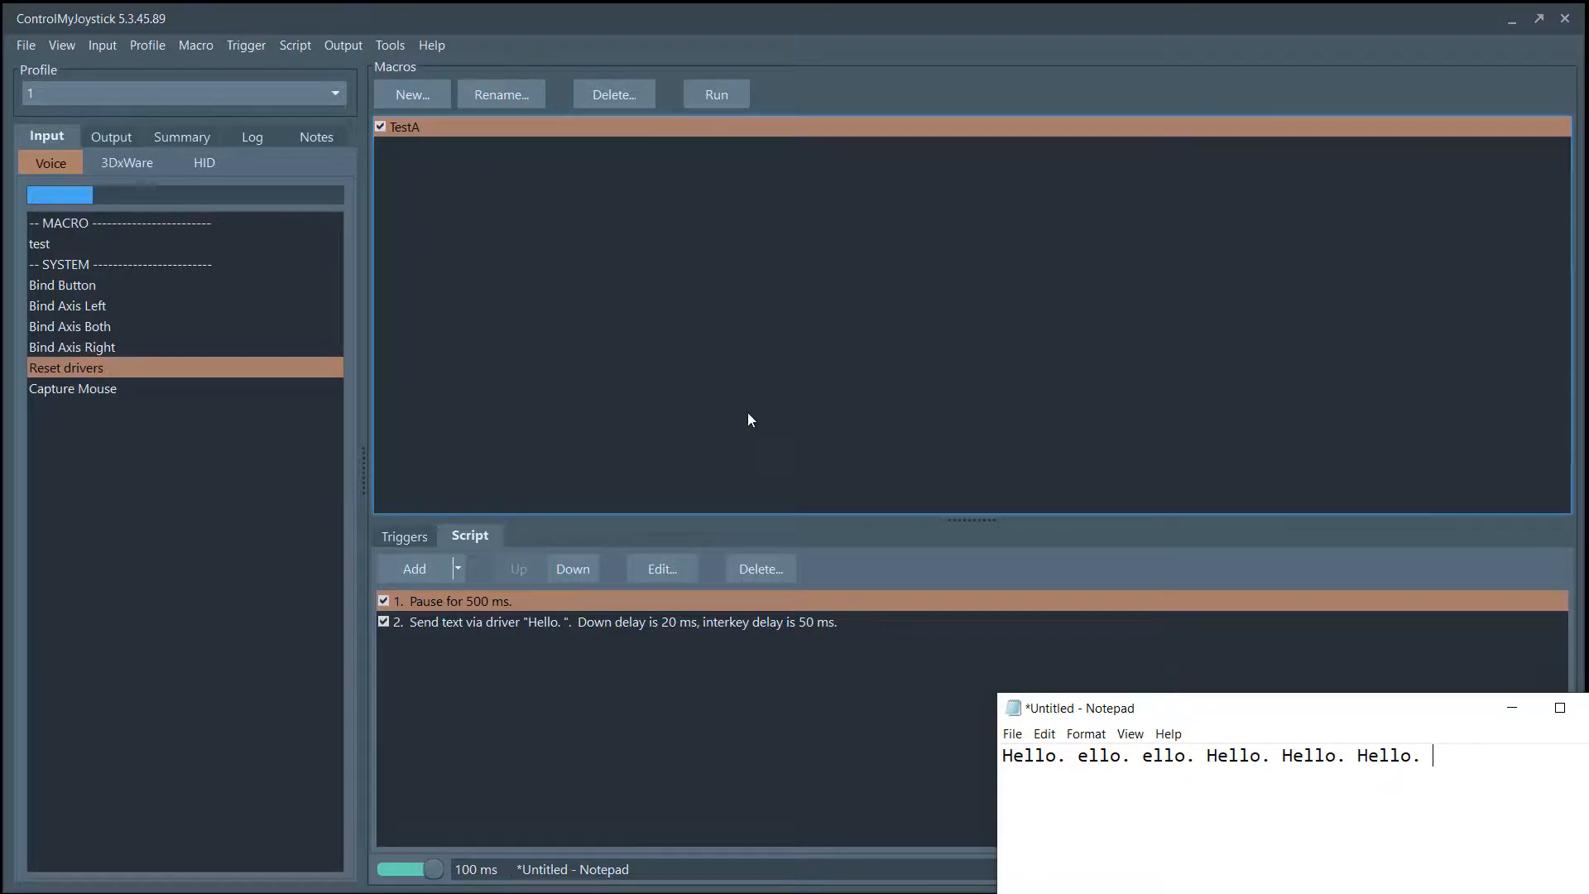
{"action": "left_click", "coordinate": [934, 679]}
{"action": "left_click", "coordinate": [814, 380]}
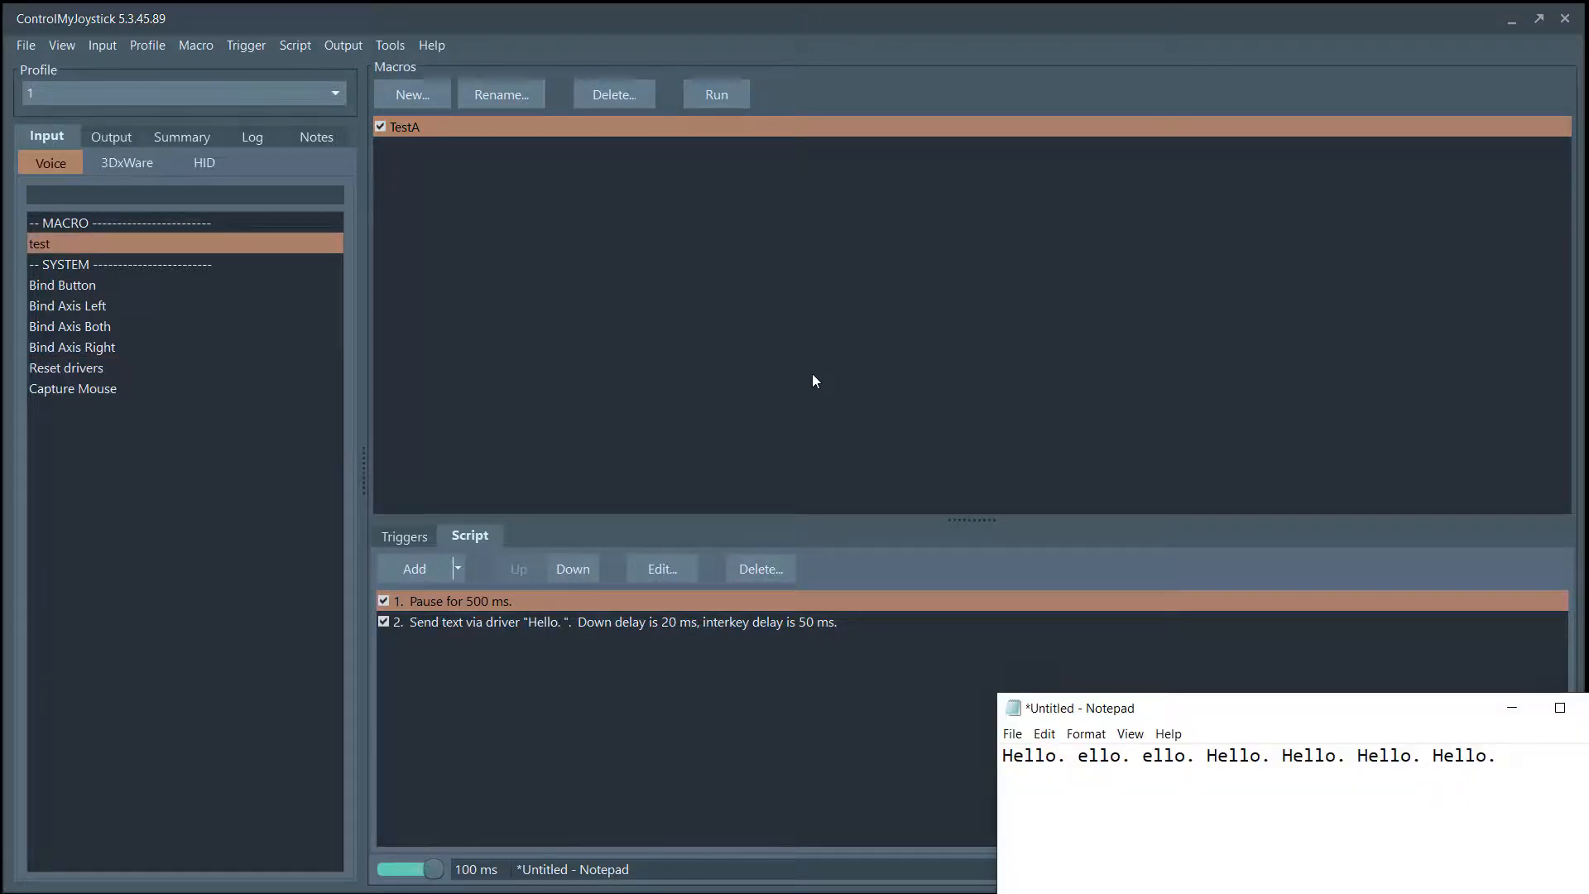
{"action": "left_click", "coordinate": [809, 653]}
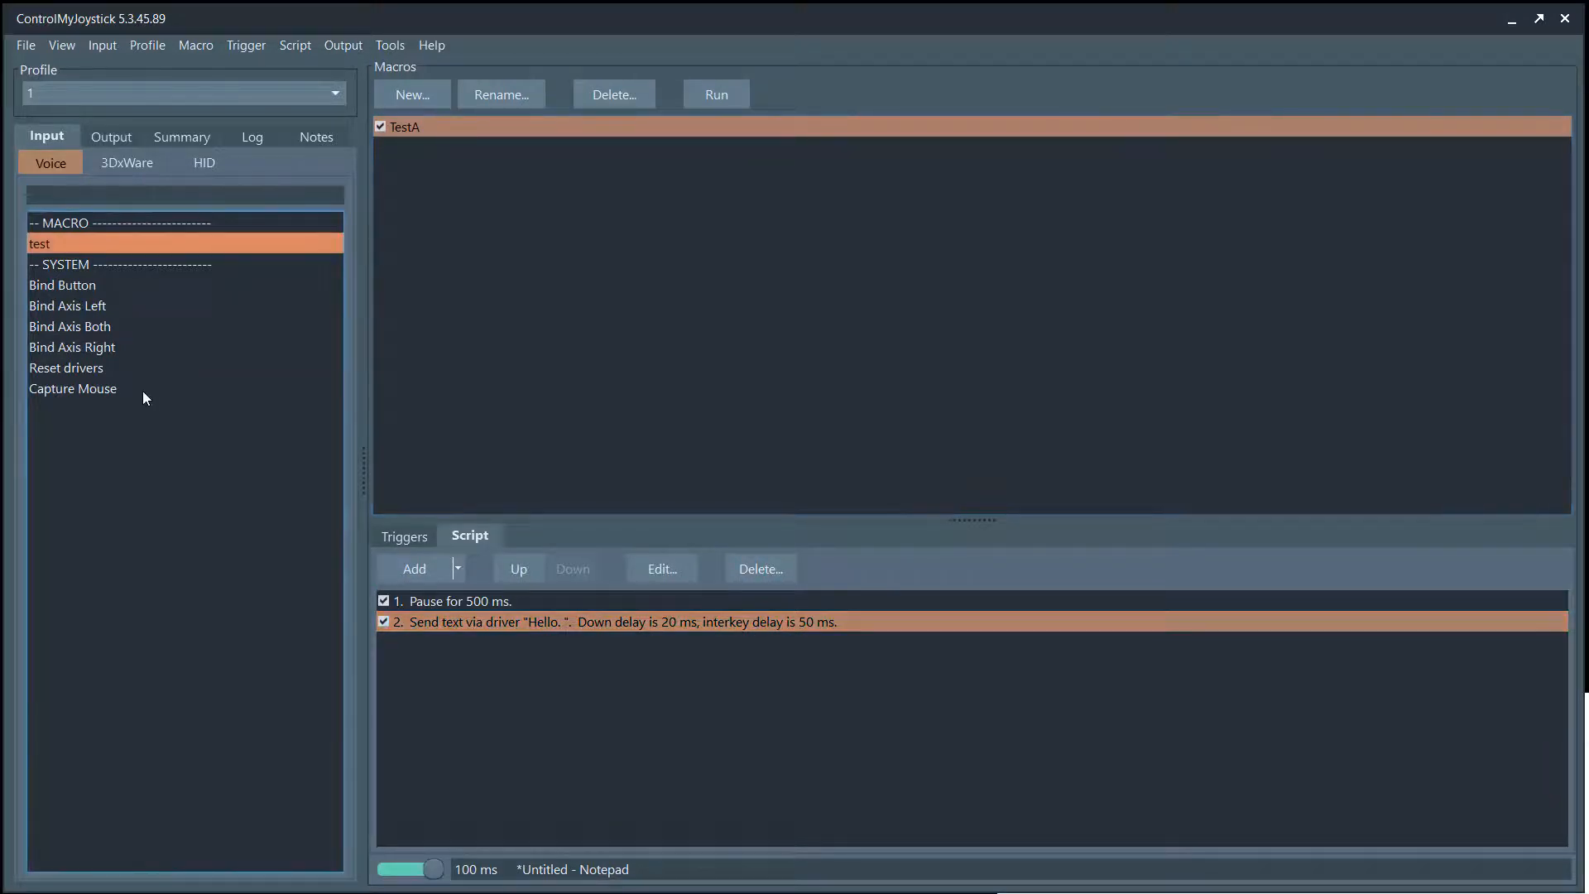
{"action": "left_click", "coordinate": [104, 389]}
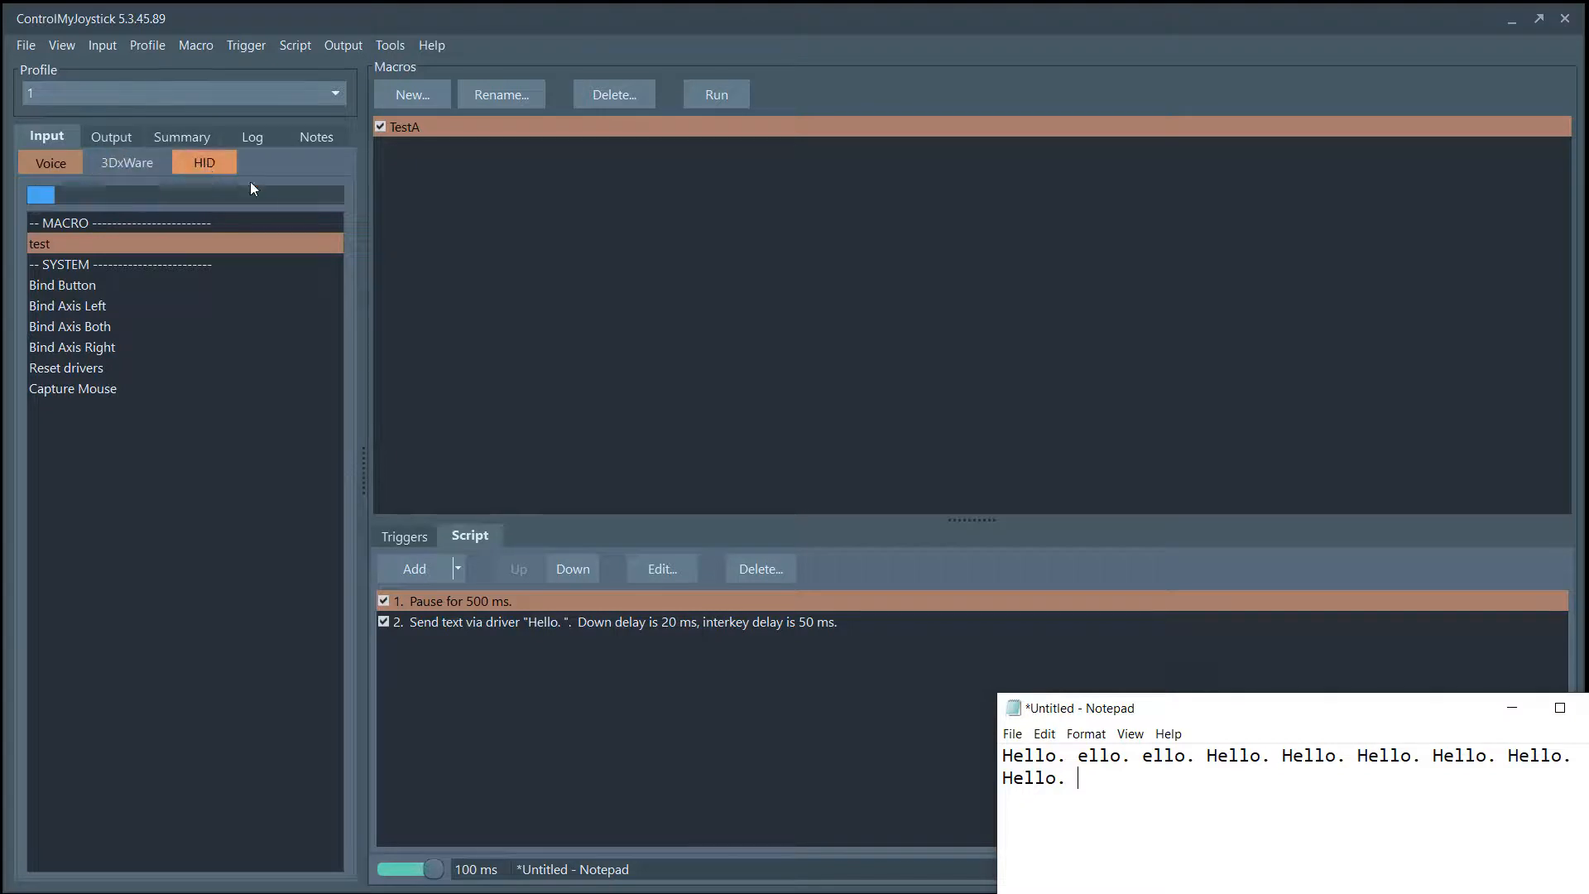
Look through the 3DxWare and HID input views, and the joystick, mouse and keyboard output views
{"action": "left_click", "coordinate": [124, 157]}
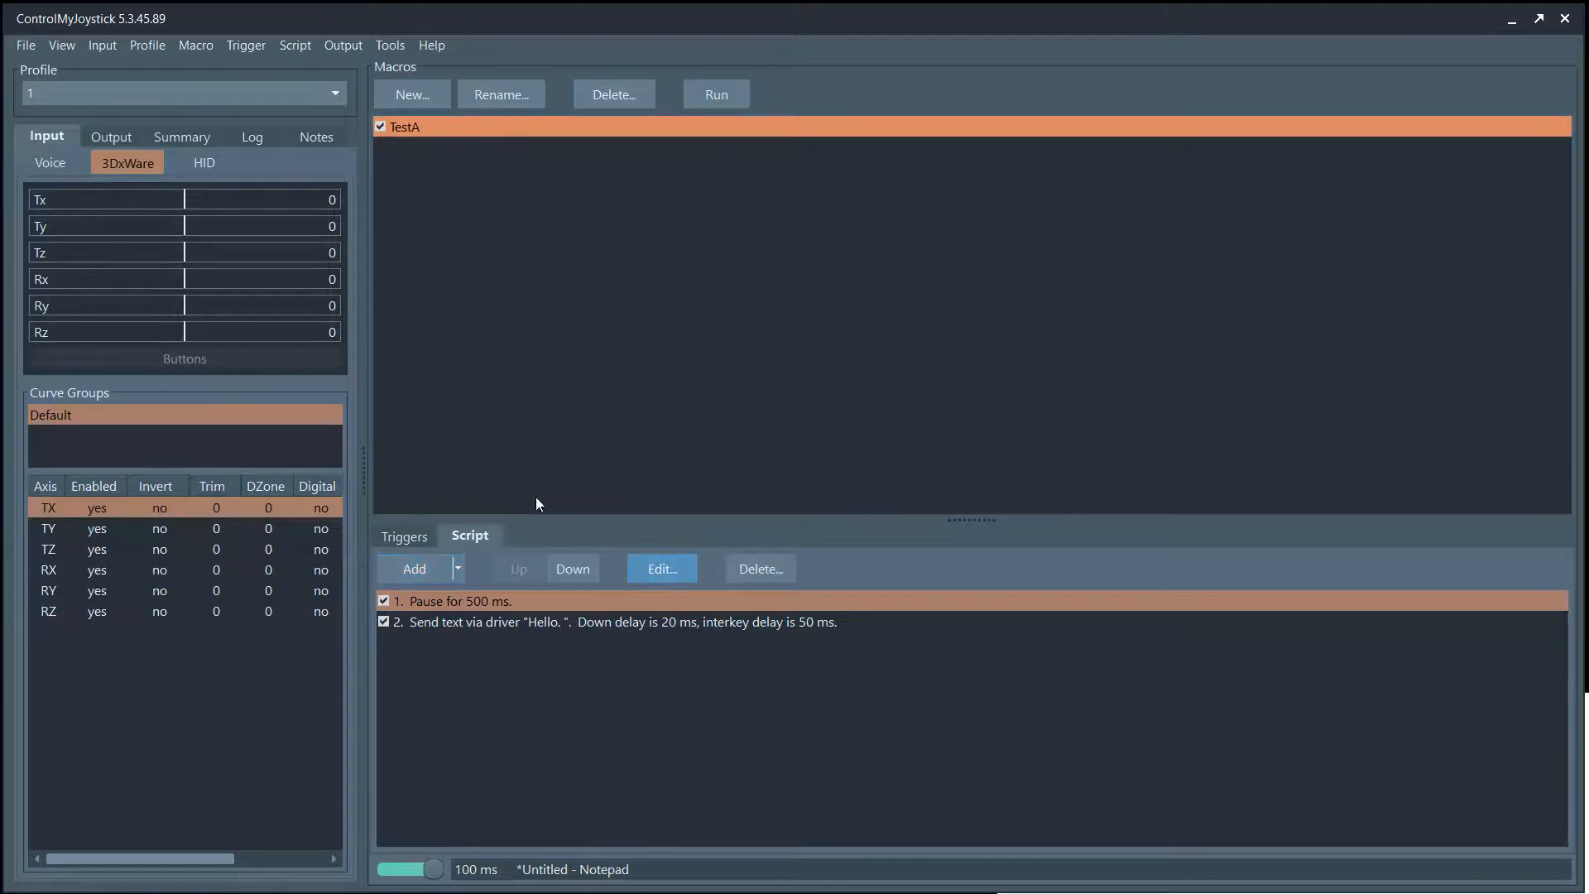
{"action": "left_click", "coordinate": [202, 164]}
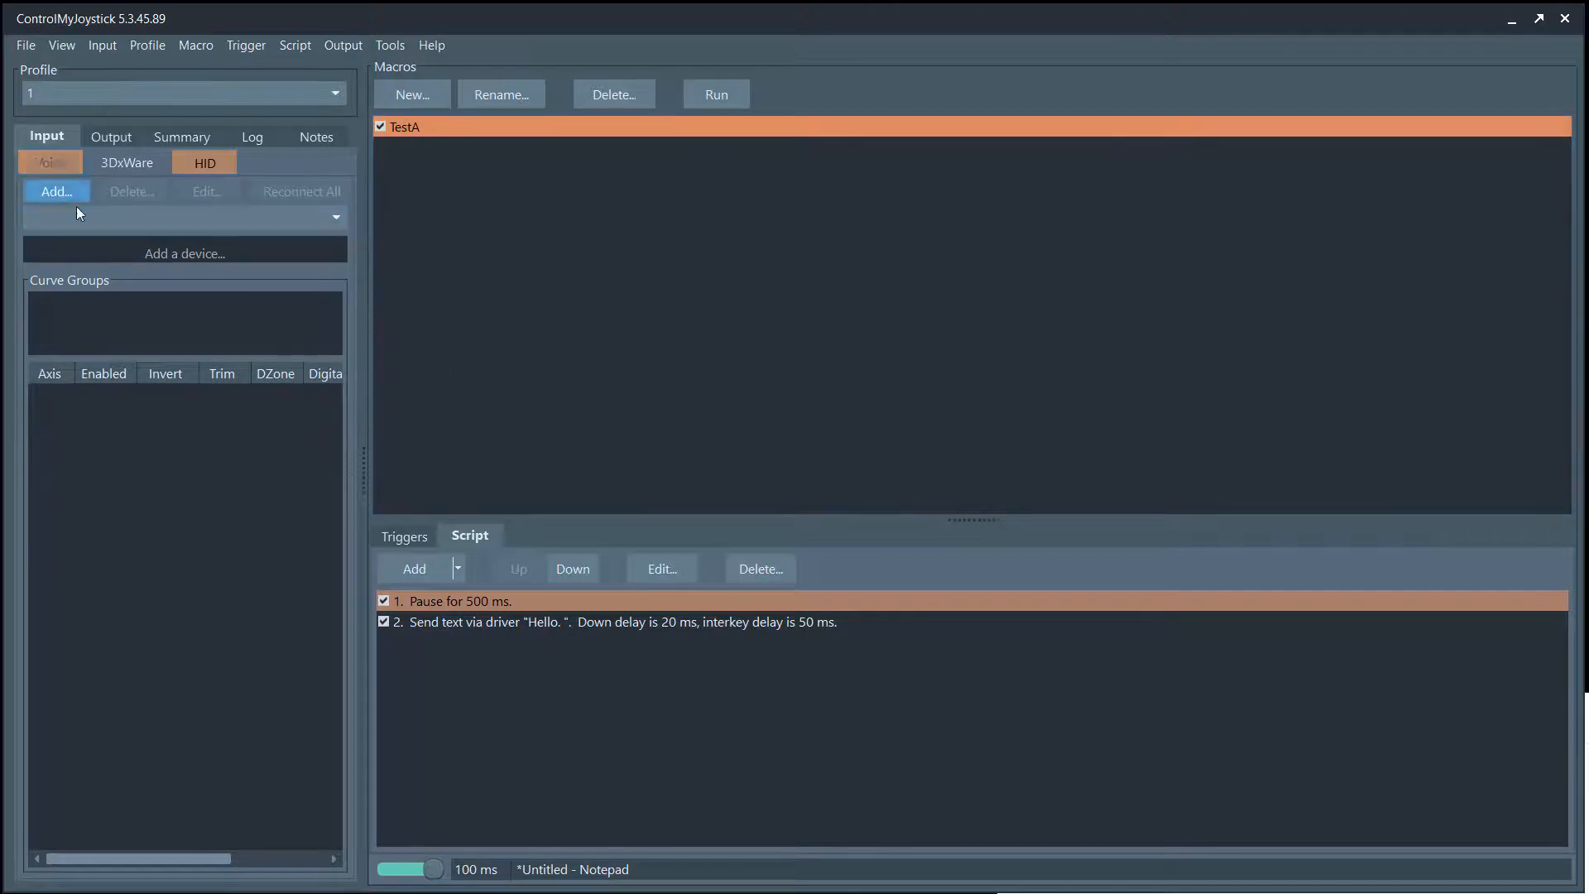
{"action": "left_click", "coordinate": [109, 137]}
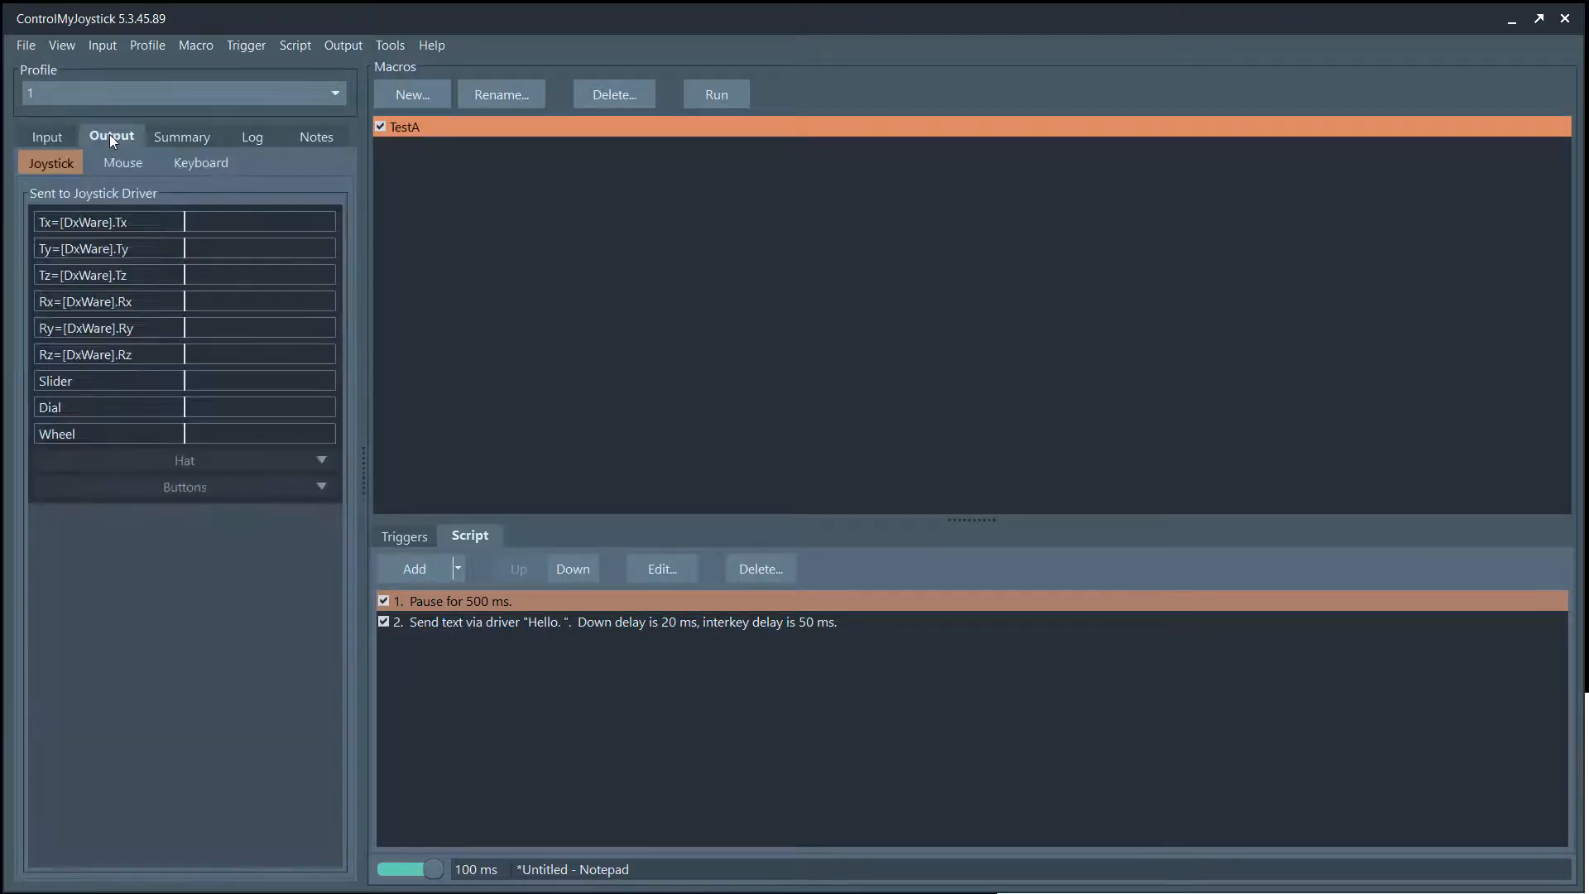
{"action": "left_click", "coordinate": [65, 162]}
{"action": "left_click", "coordinate": [132, 161]}
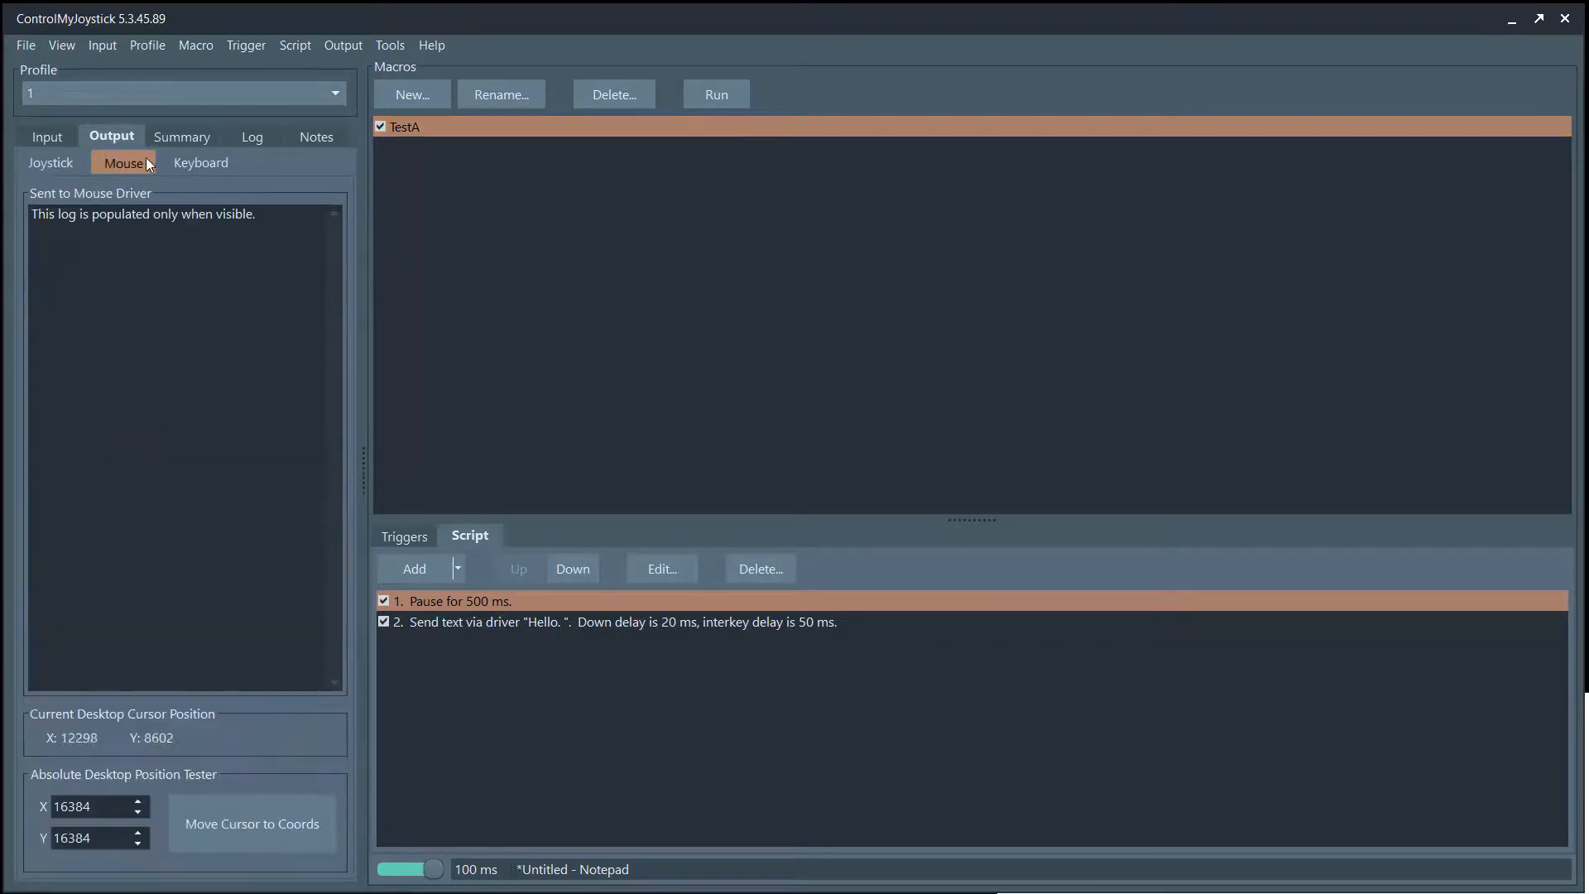
{"action": "left_click", "coordinate": [213, 162]}
{"action": "left_click", "coordinate": [64, 163]}
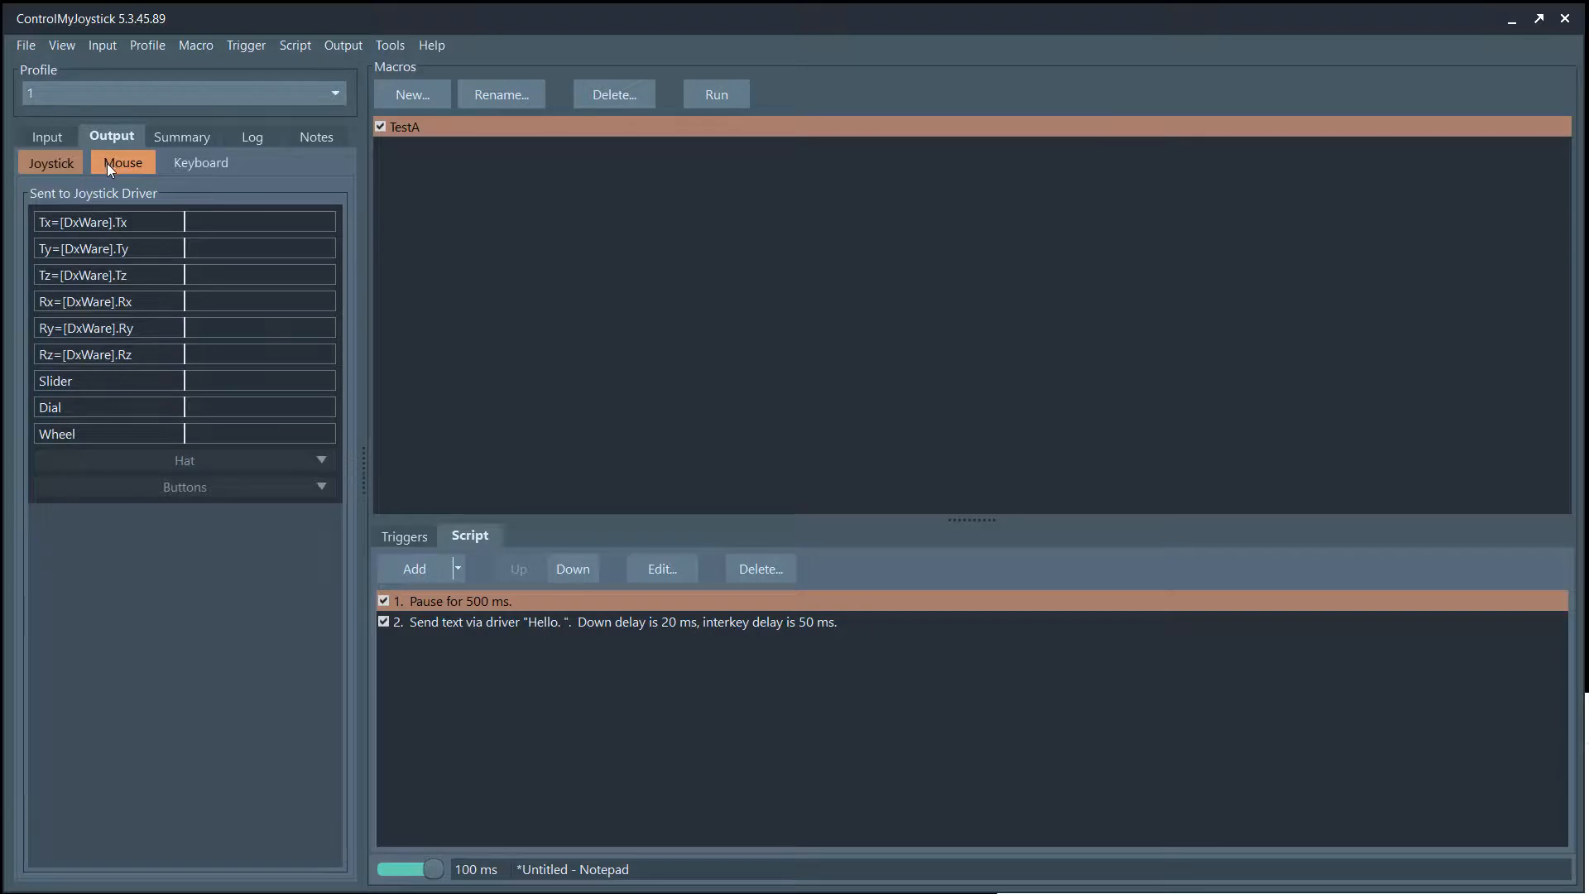
Return to the voice input view and go through its system voice commands from Bind Axis Both to Capture Mouse
{"action": "left_click", "coordinate": [53, 141]}
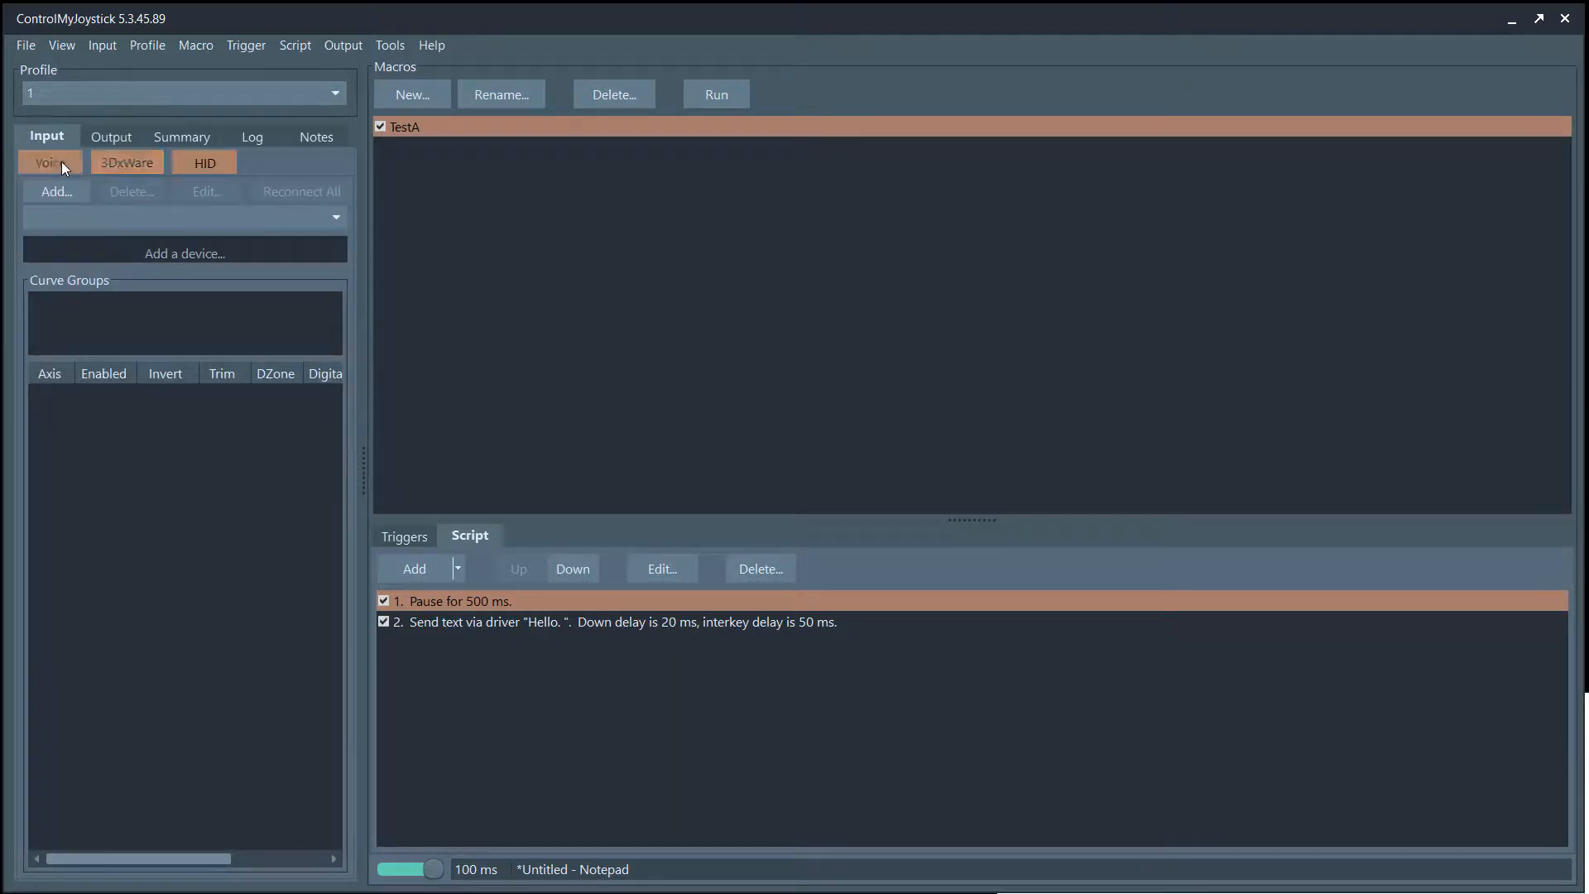
{"action": "left_click", "coordinate": [61, 162]}
{"action": "left_click", "coordinate": [89, 326]}
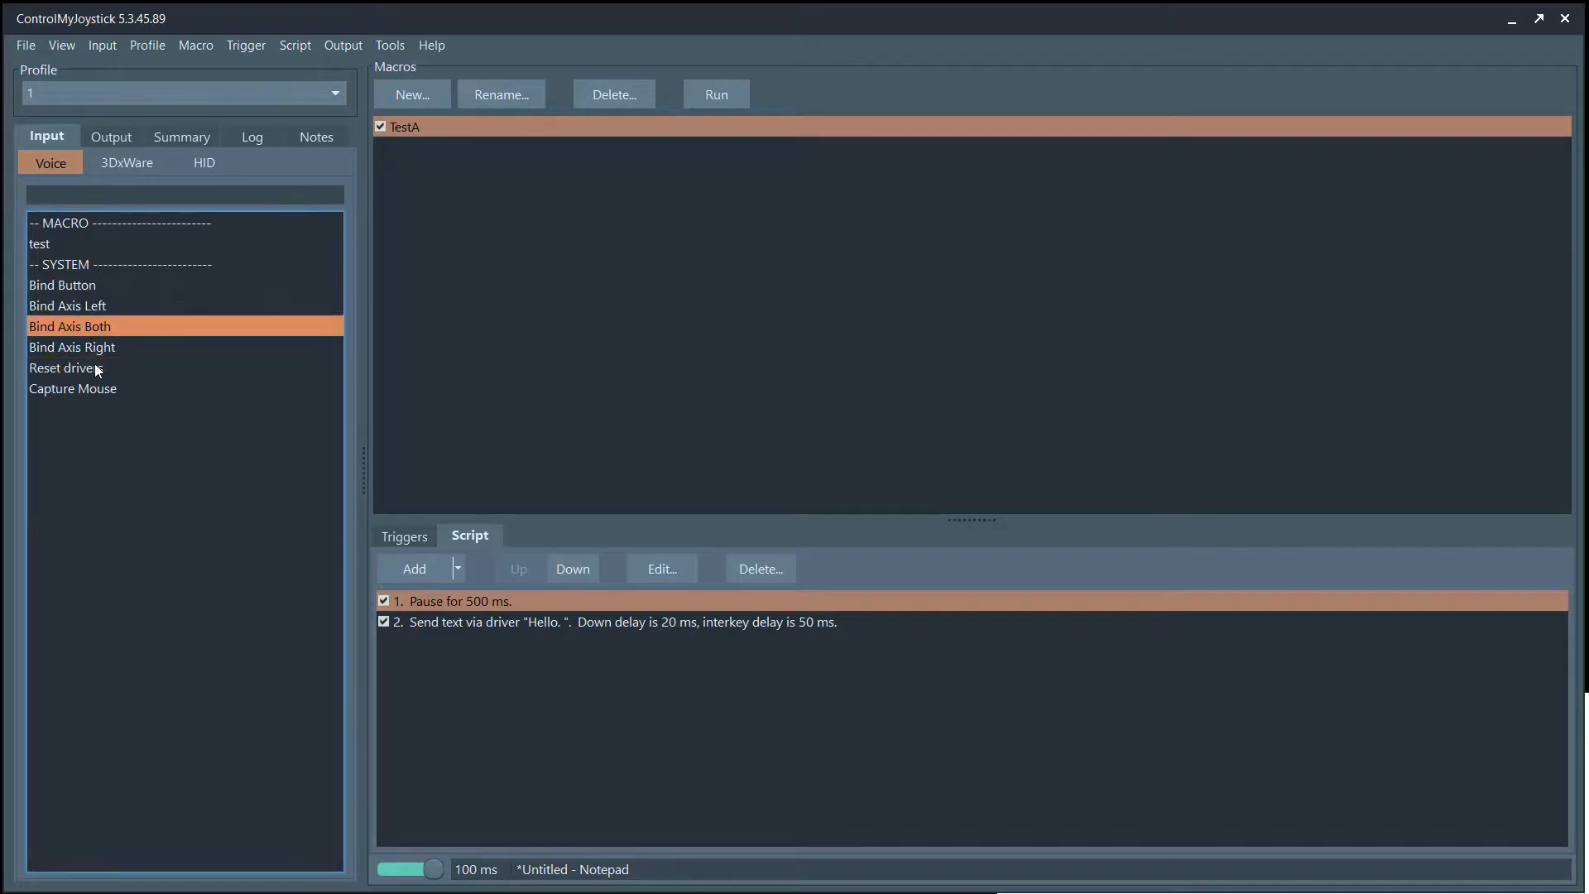
{"action": "key", "text": "Down"}
{"action": "key", "text": "Down"}
{"action": "key", "text": "Down"}
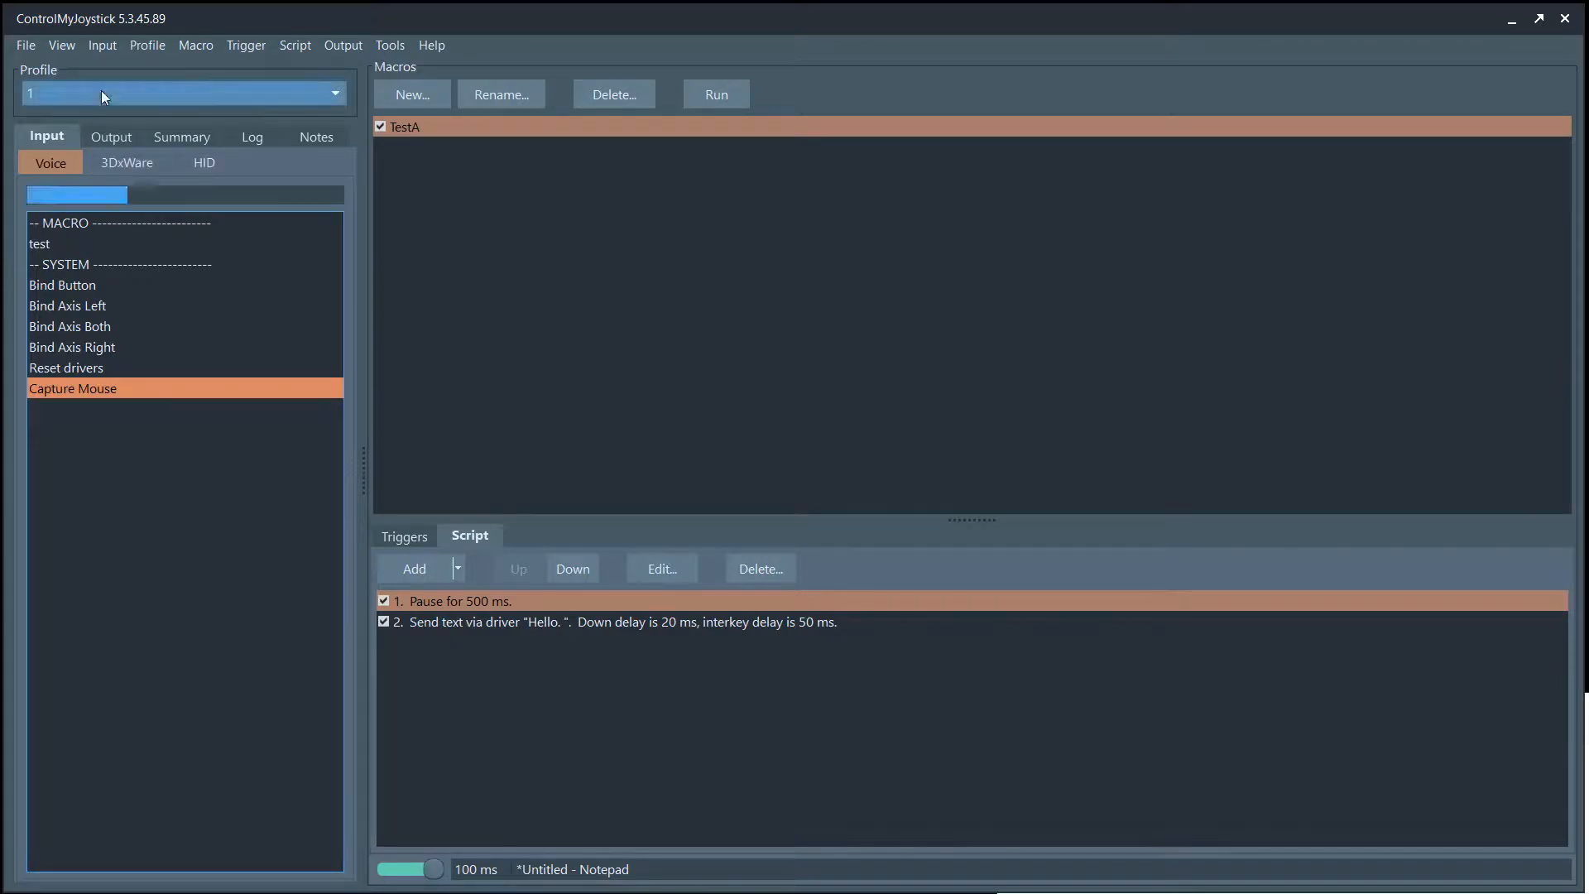
{"action": "left_click", "coordinate": [96, 45]}
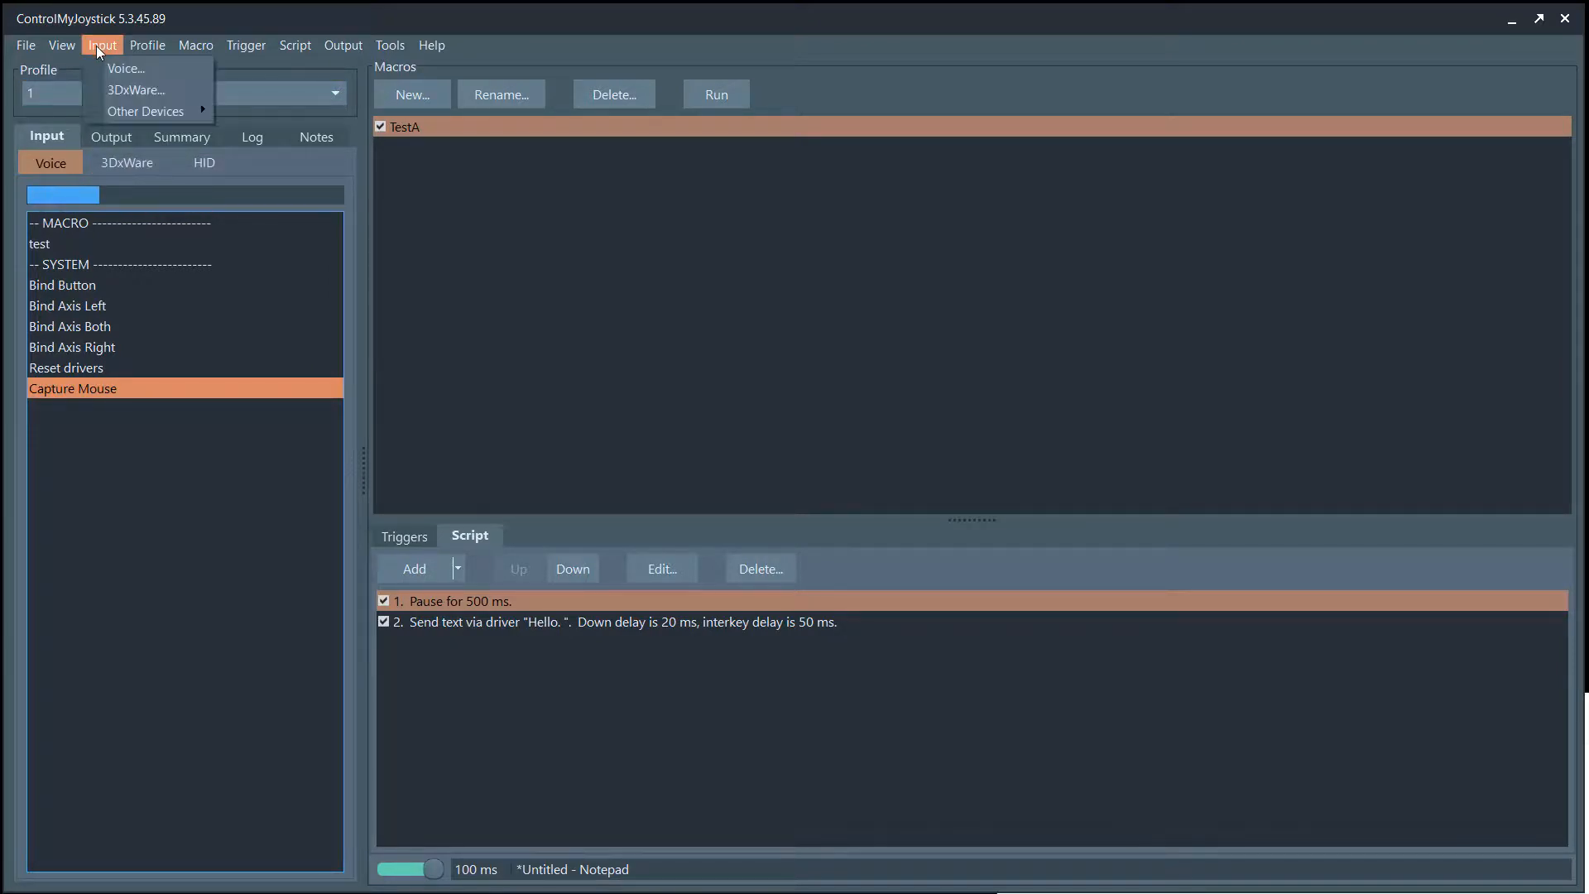
{"action": "left_click", "coordinate": [121, 93]}
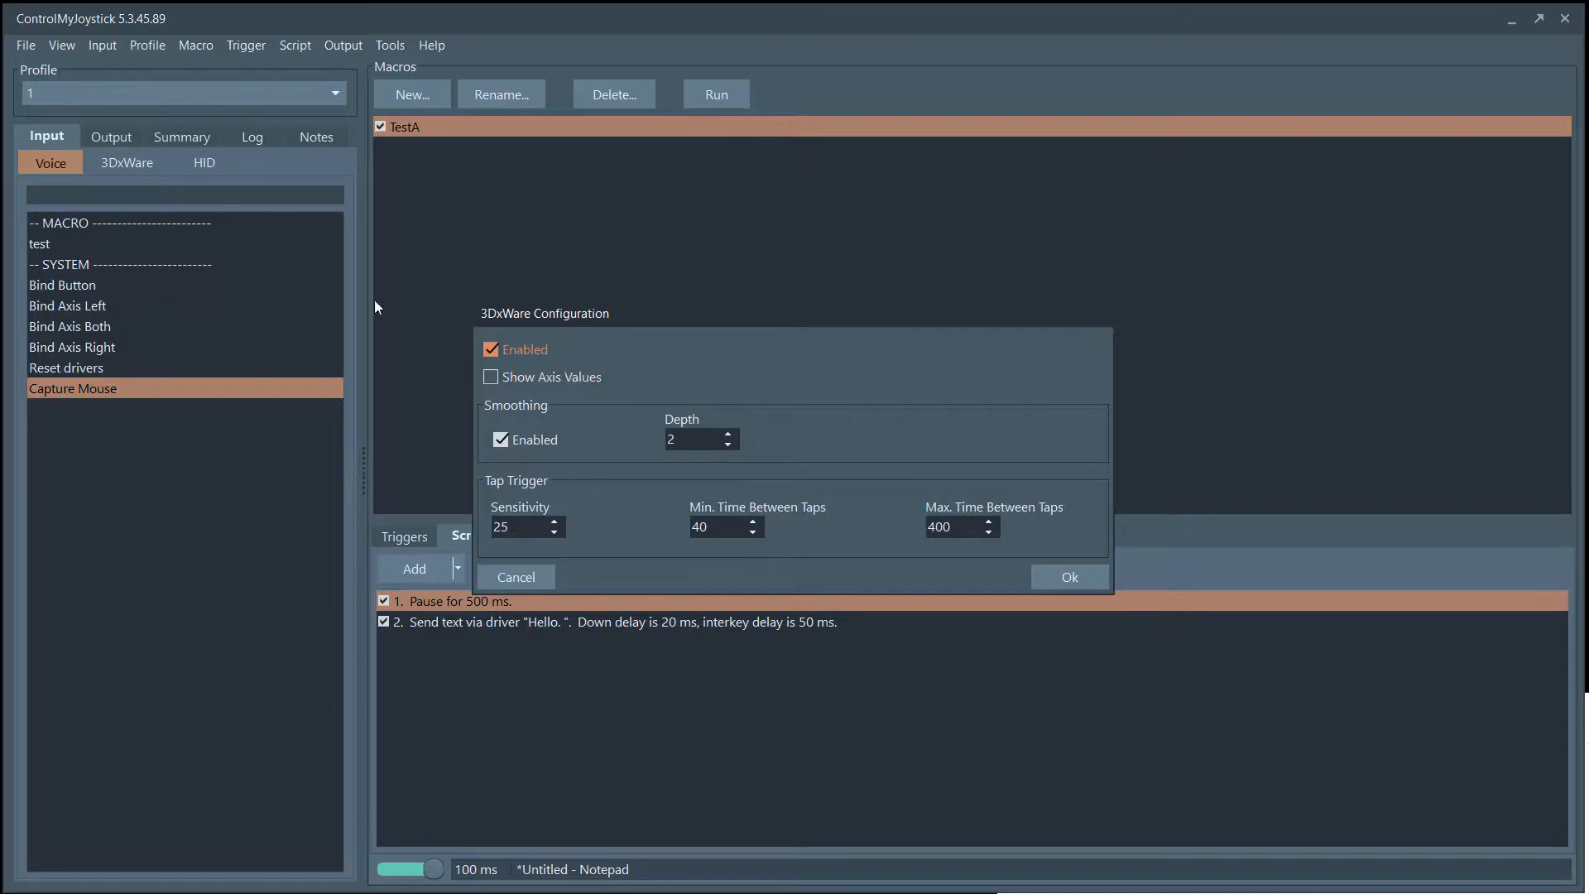
{"action": "key", "text": "Escape"}
Assign the [DxWare].Fit controller button as the mute toggle in the voice configuration
{"action": "left_click", "coordinate": [99, 50]}
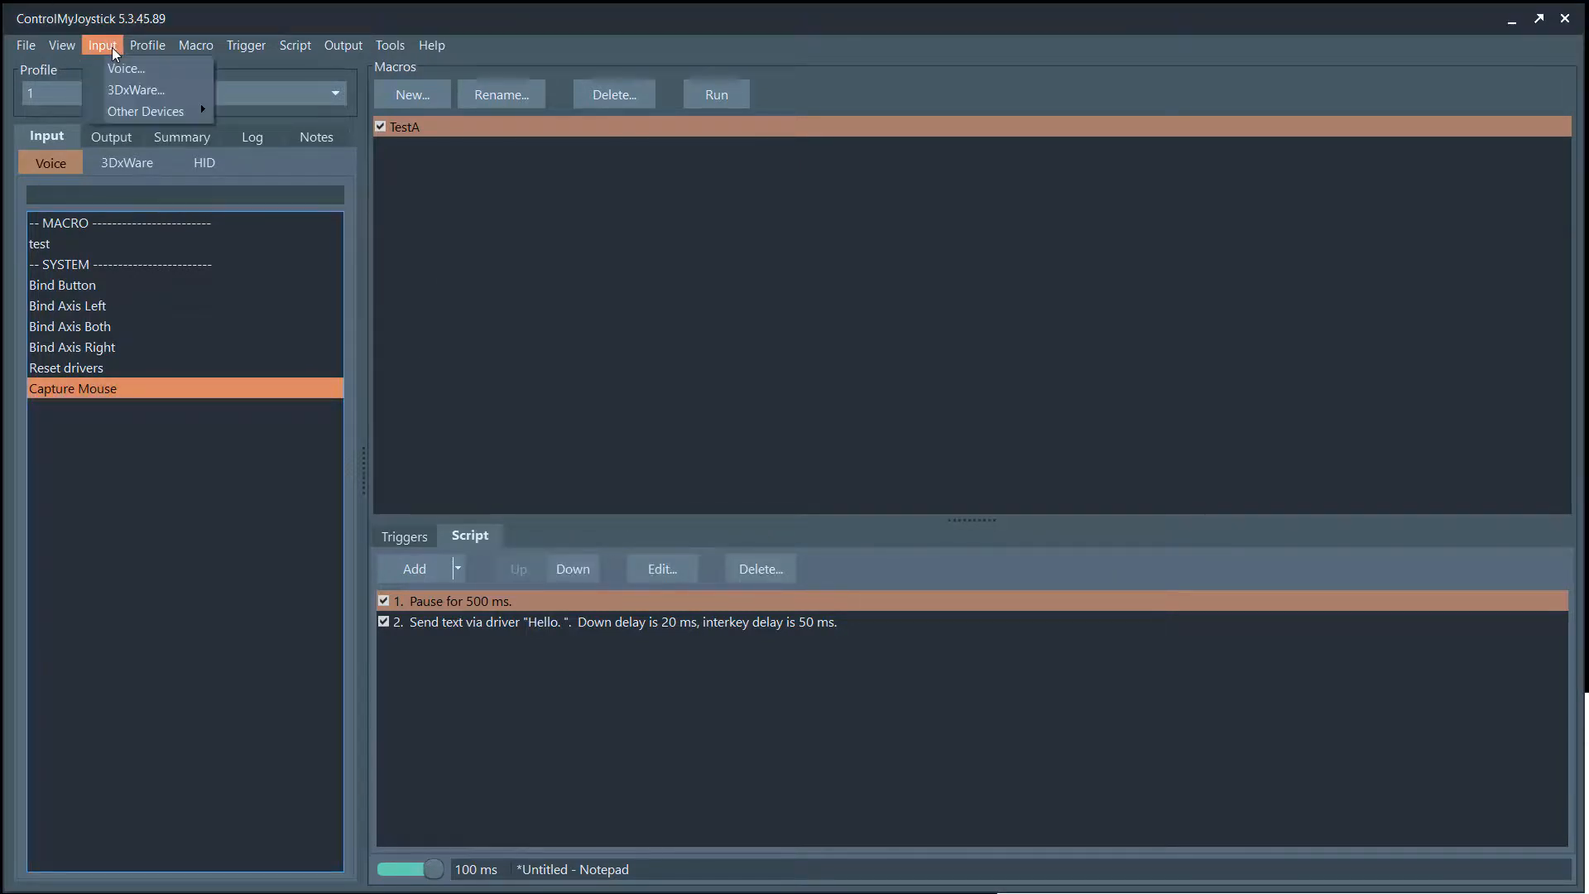
{"action": "left_click", "coordinate": [124, 72]}
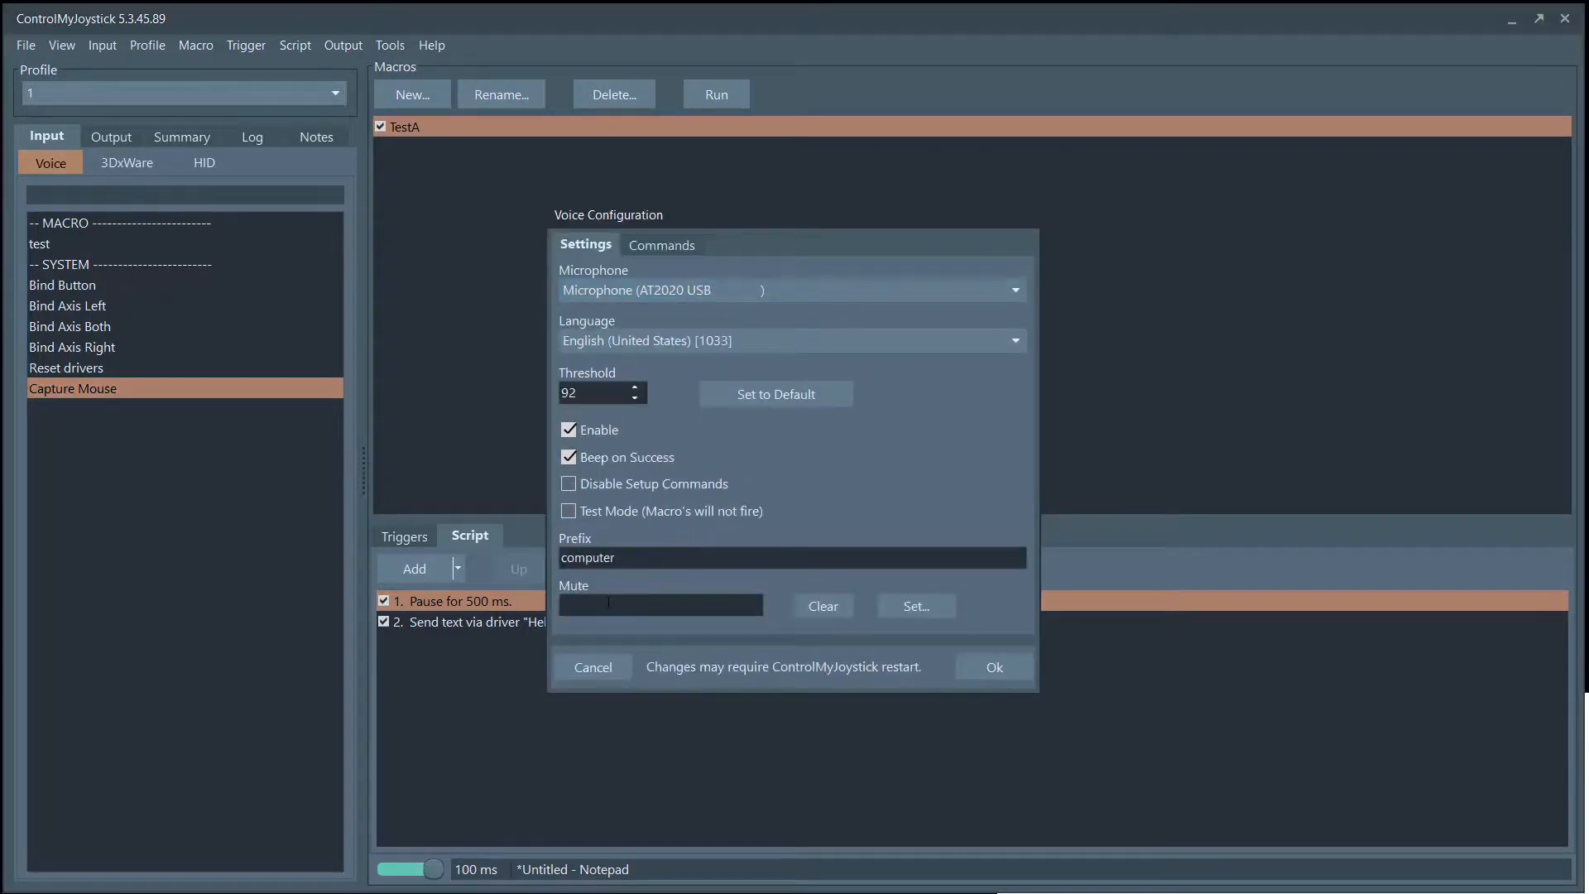
{"action": "left_click", "coordinate": [608, 602]}
{"action": "left_click", "coordinate": [916, 609]}
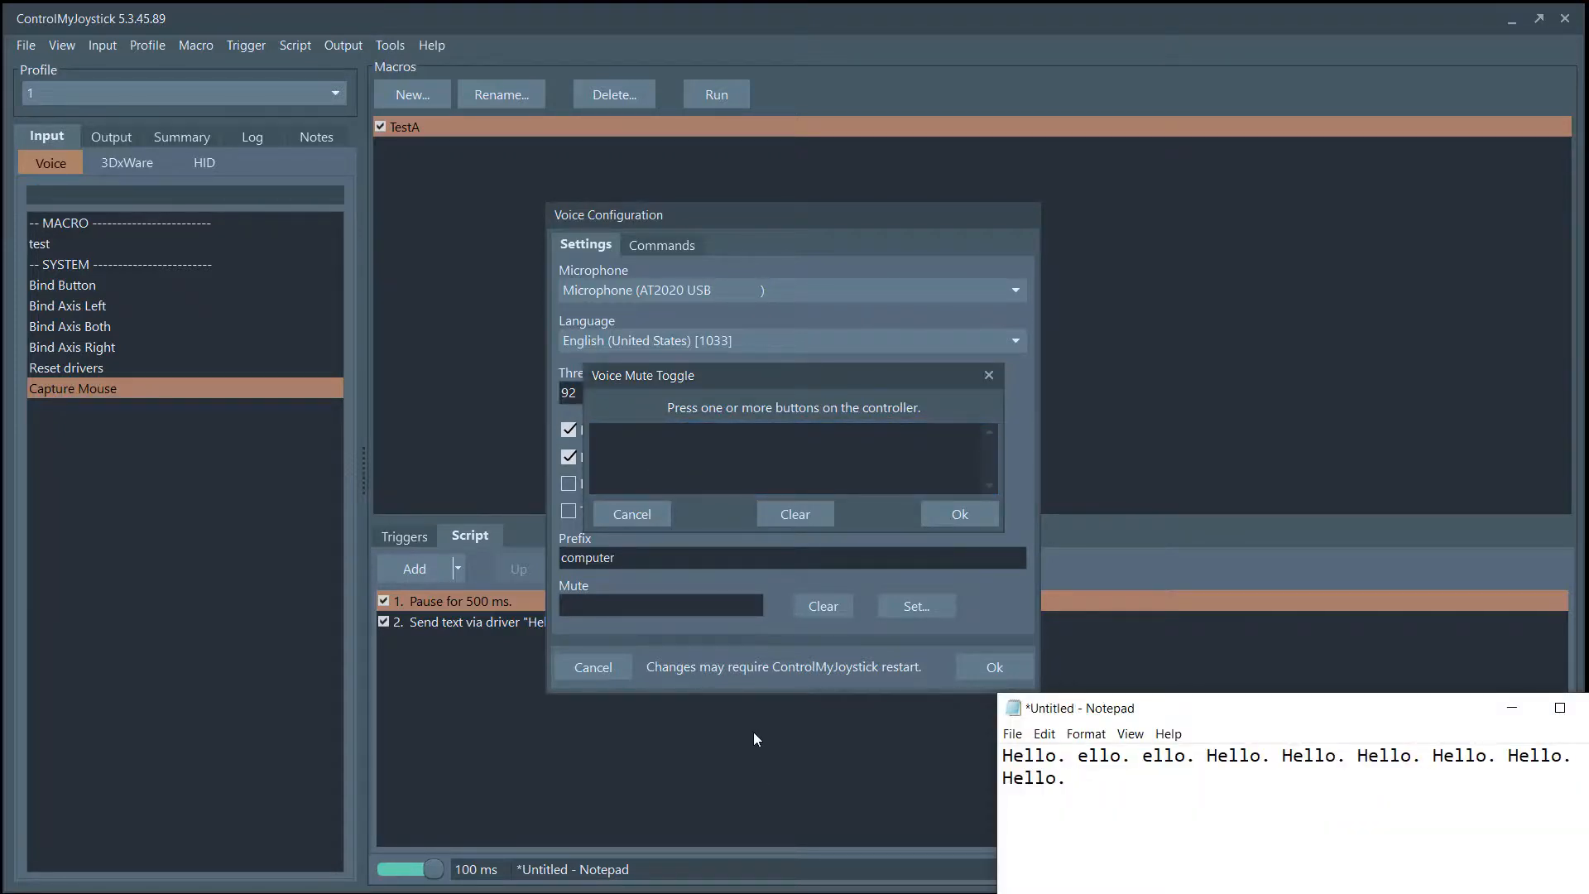
{"action": "left_click", "coordinate": [664, 496]}
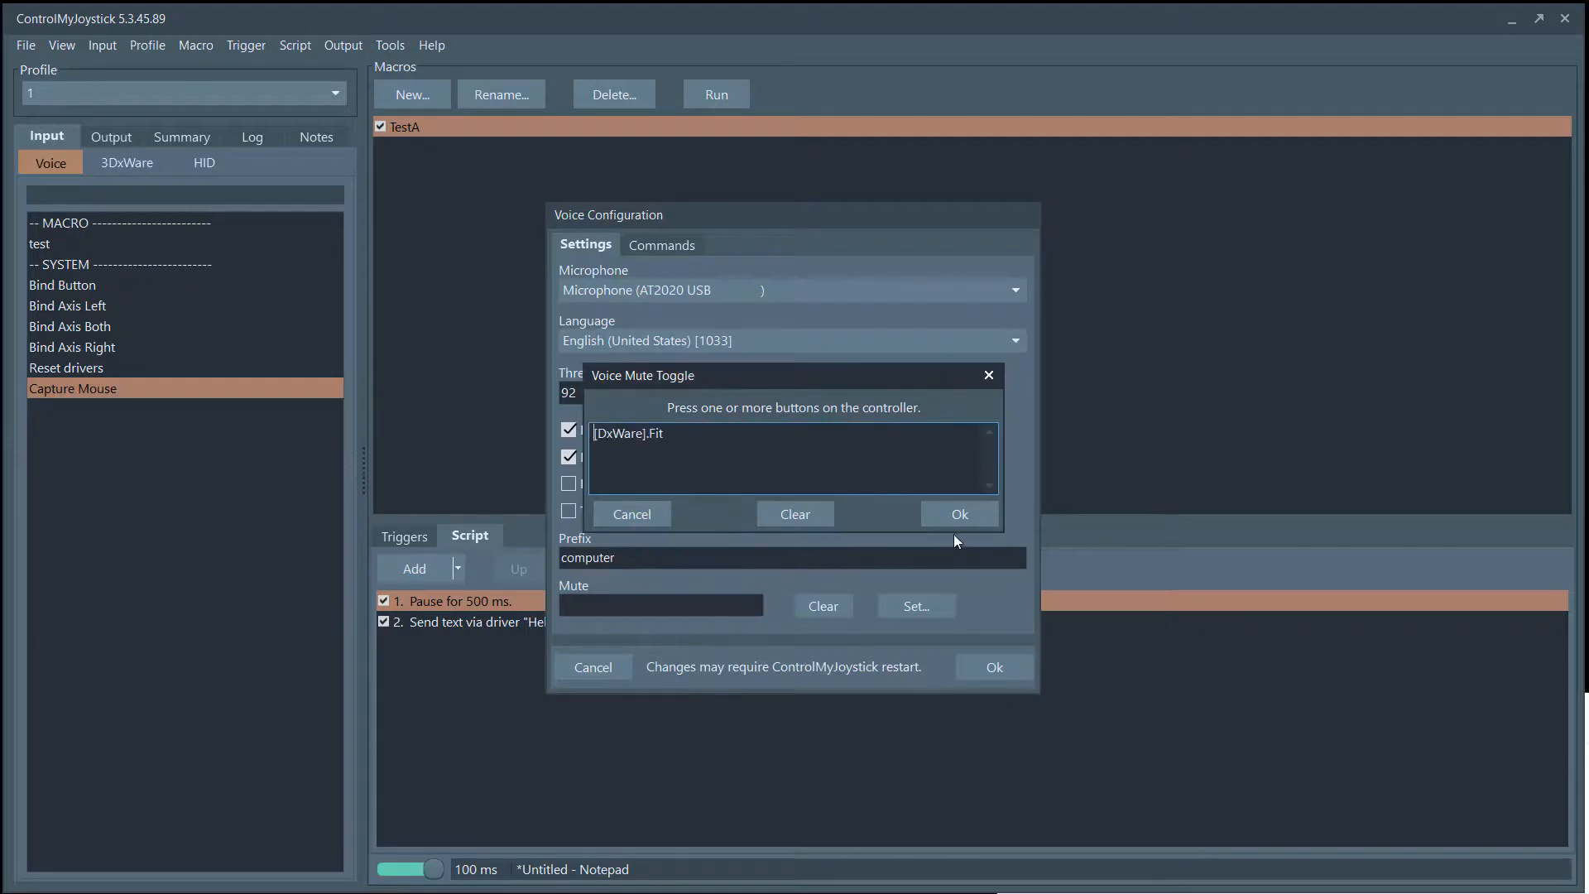
{"action": "left_click", "coordinate": [956, 513]}
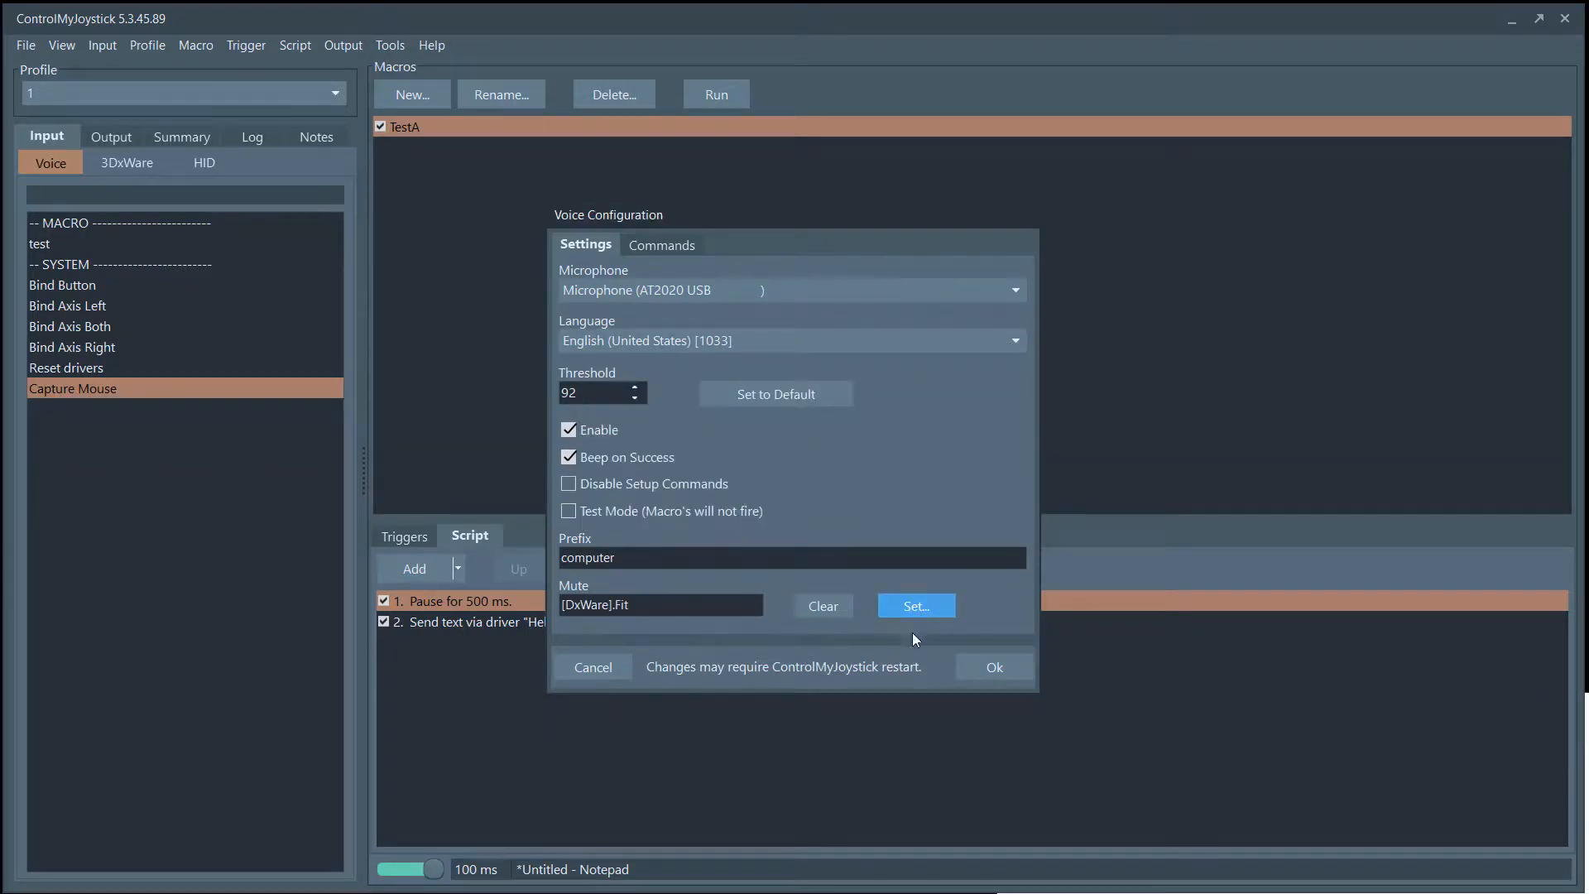
{"action": "left_click", "coordinate": [1004, 664]}
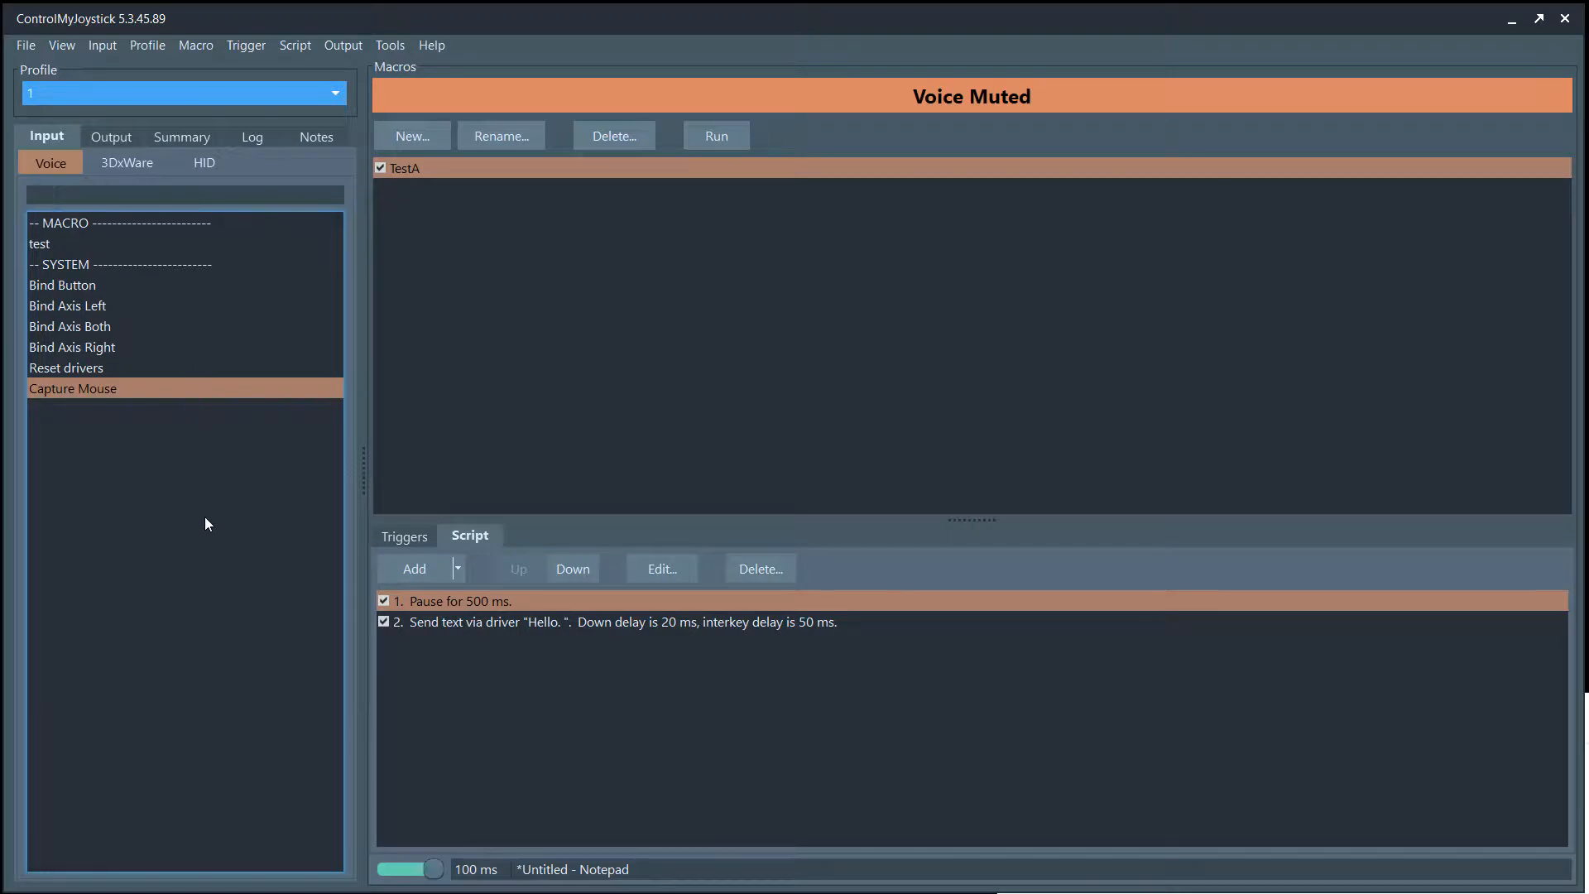
Examine the axes, hat and buttons sent to the joystick driver, expanding and collapsing the hat and button lists
{"action": "left_click", "coordinate": [107, 135]}
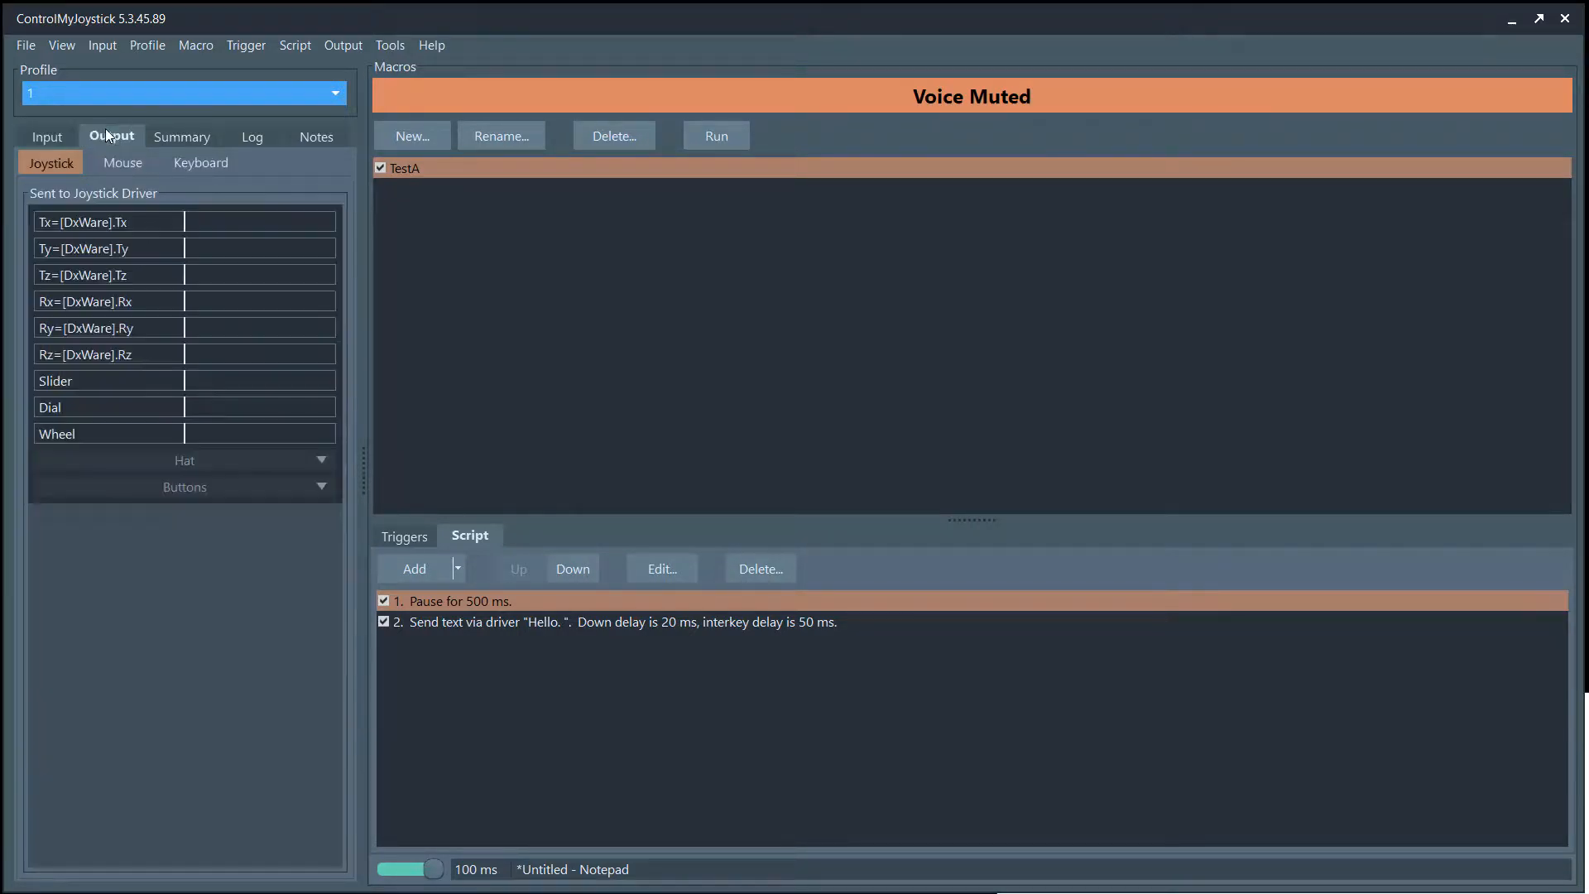
{"action": "left_click", "coordinate": [44, 160]}
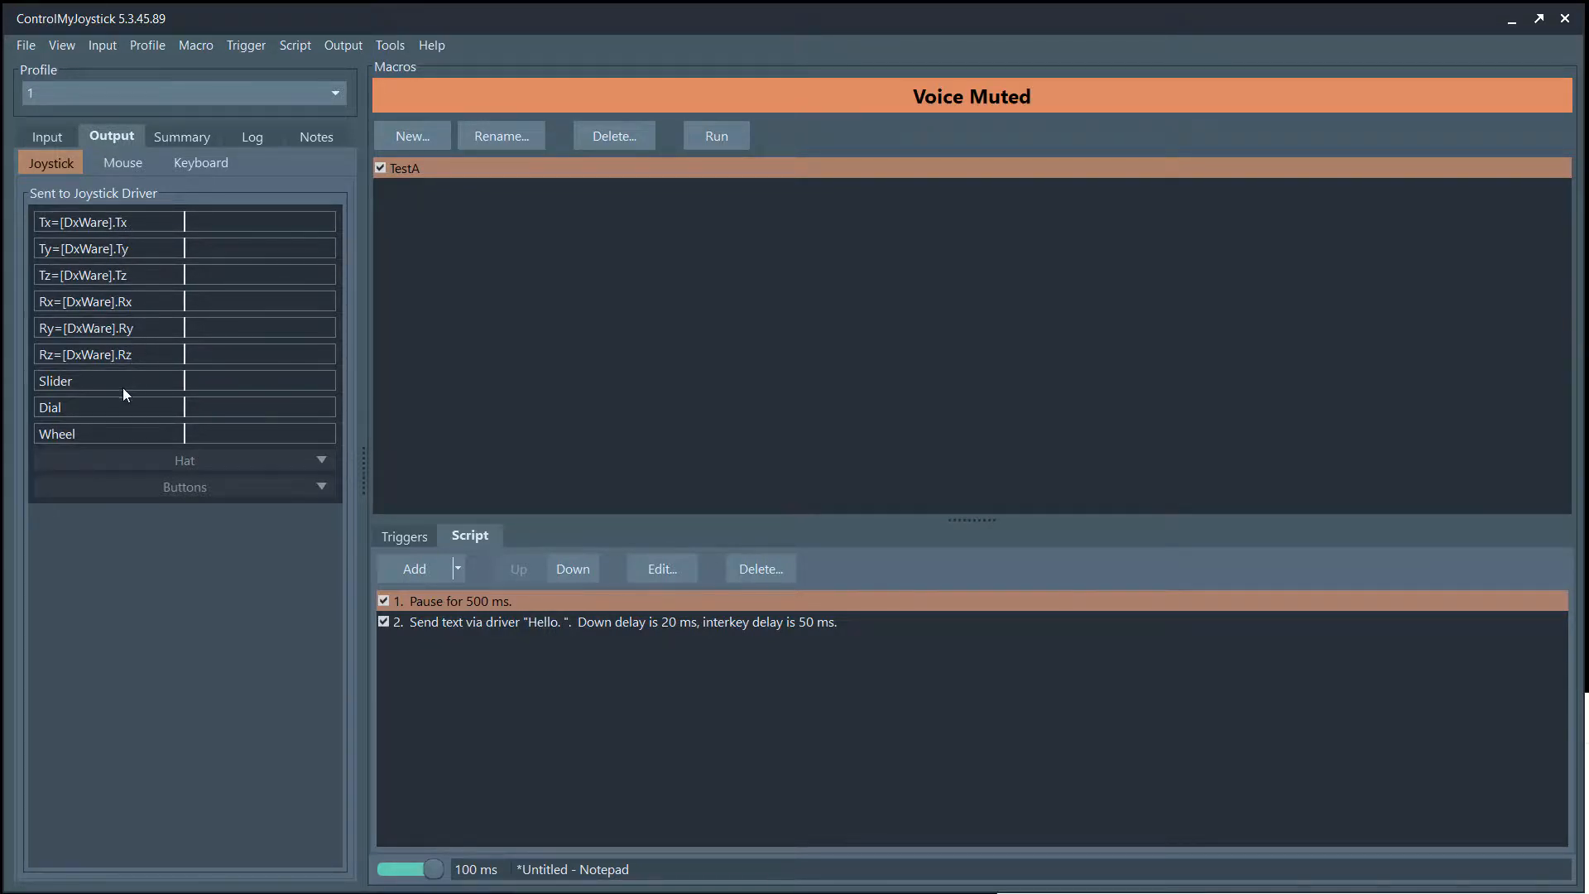
{"action": "left_click", "coordinate": [177, 460]}
{"action": "left_click", "coordinate": [177, 460]}
{"action": "left_click", "coordinate": [166, 495]}
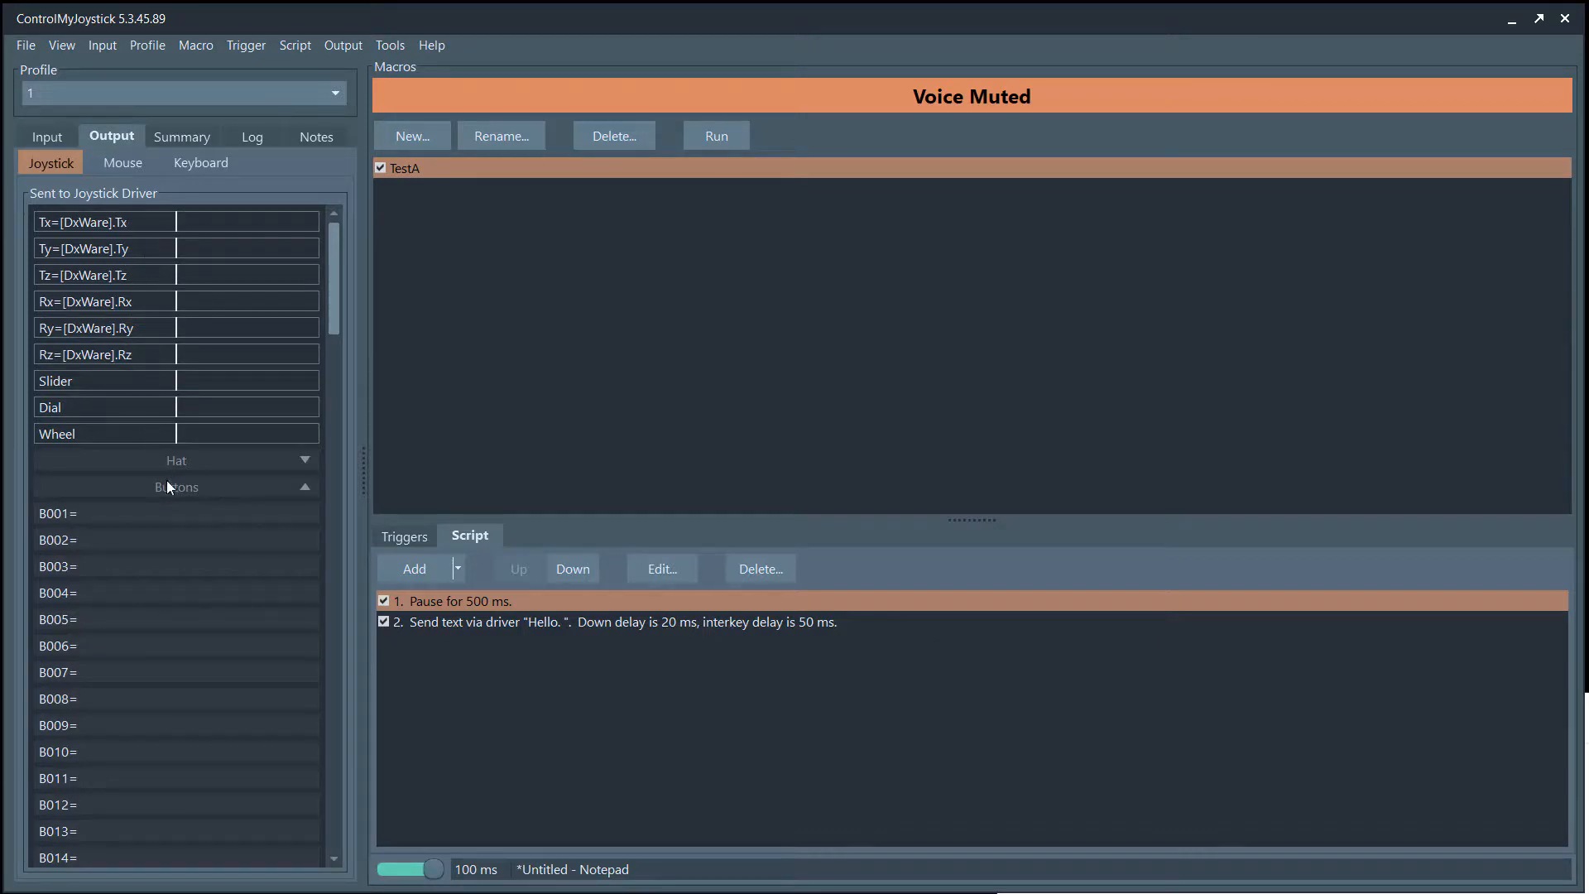
{"action": "left_click", "coordinate": [166, 486]}
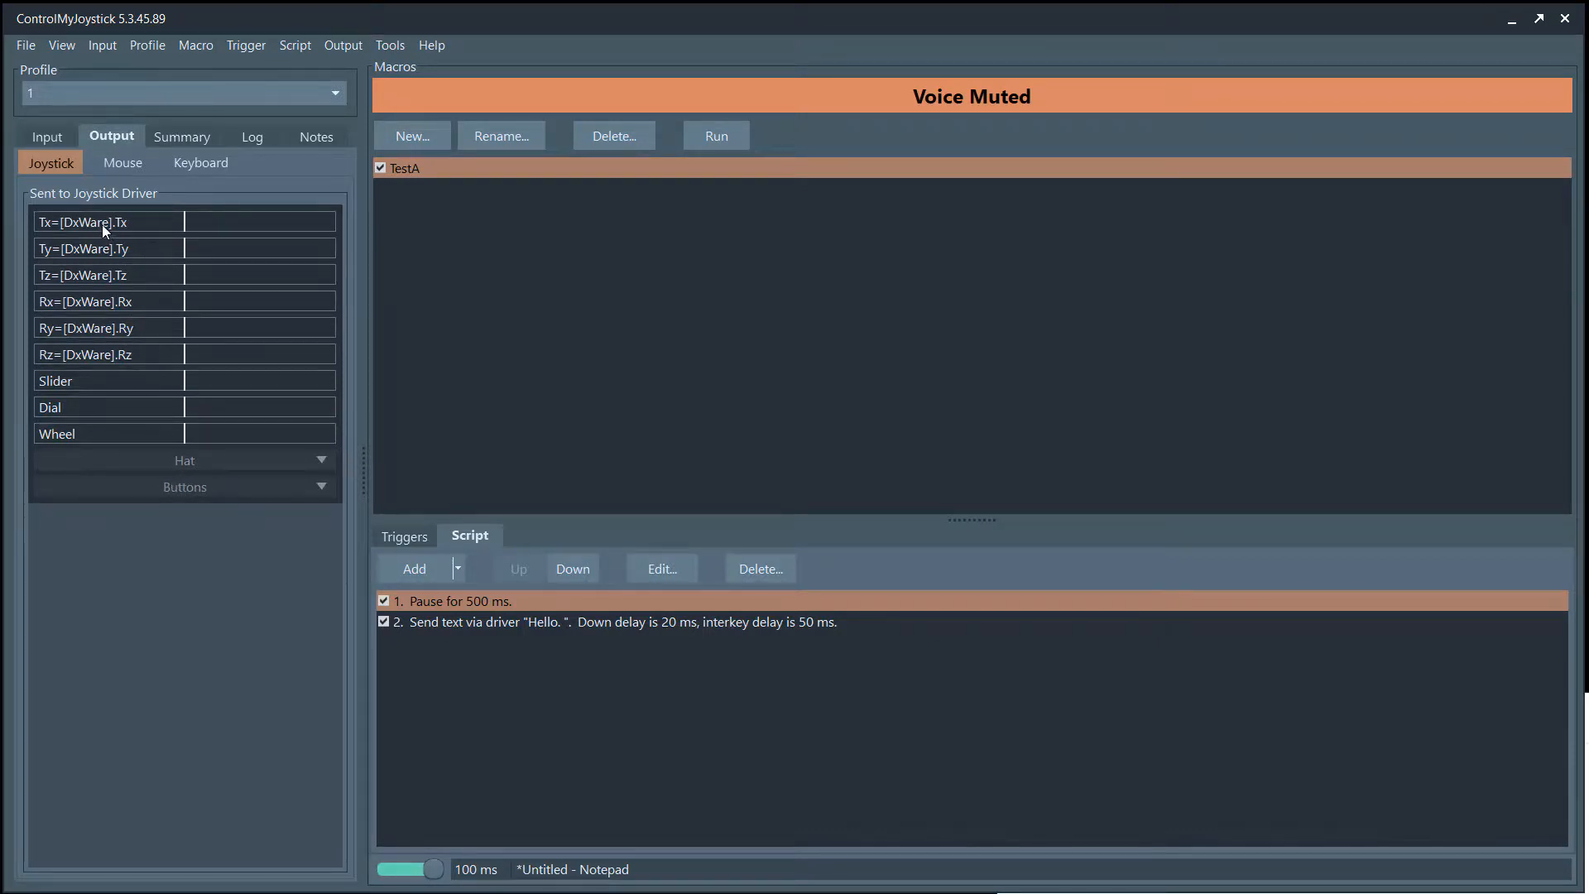
View the source device and axis choices for the Tx joystick output, close them unchanged and select the Tz output
{"action": "left_click", "coordinate": [147, 223]}
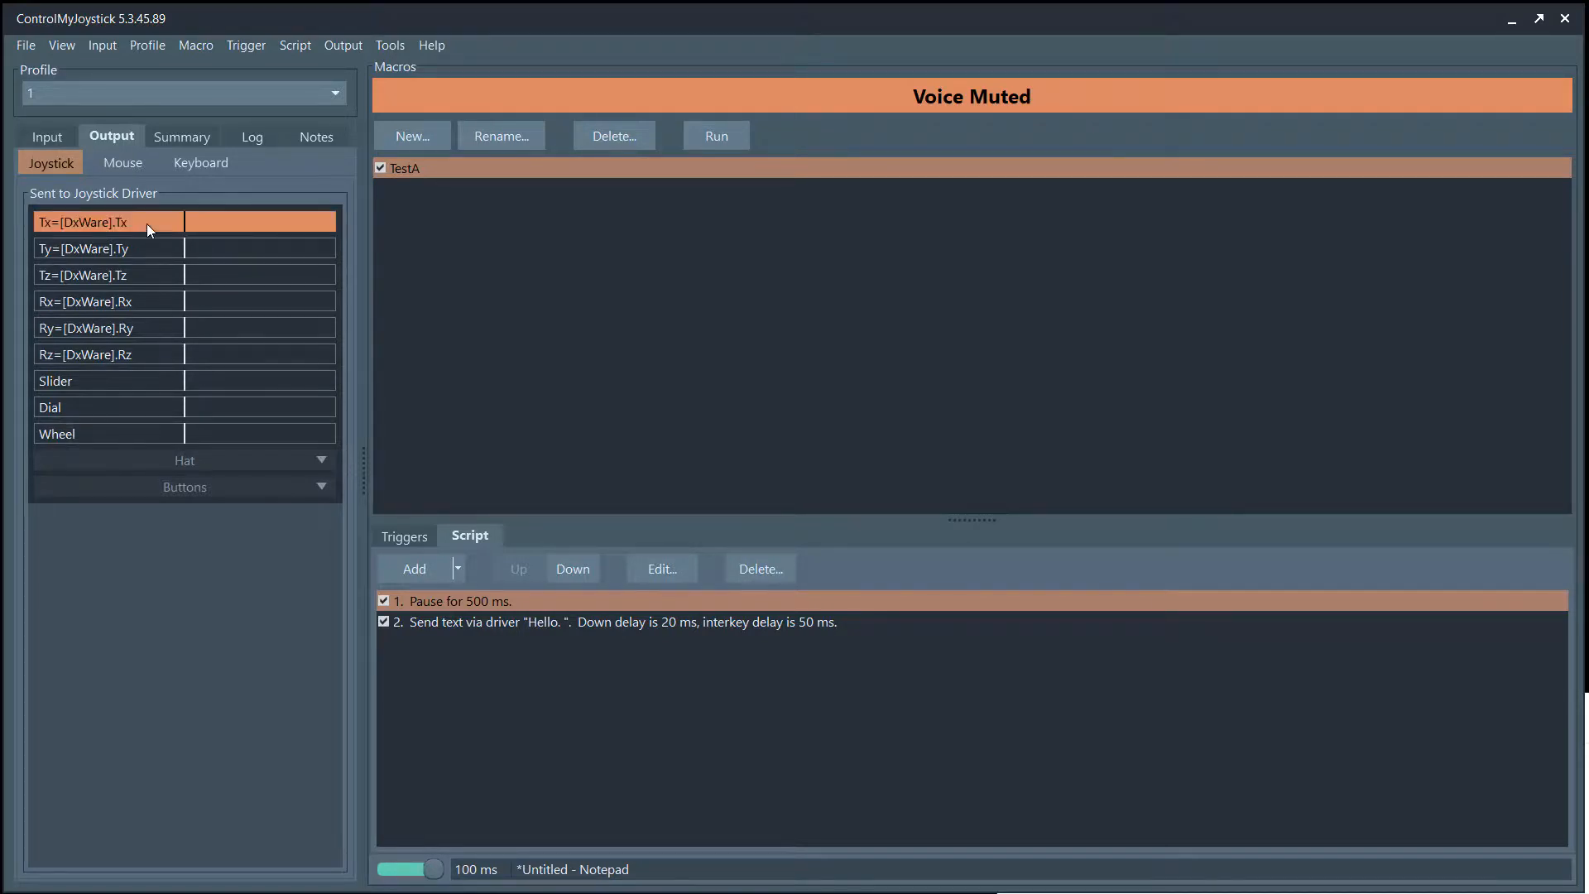
{"action": "double_click", "coordinate": [147, 223]}
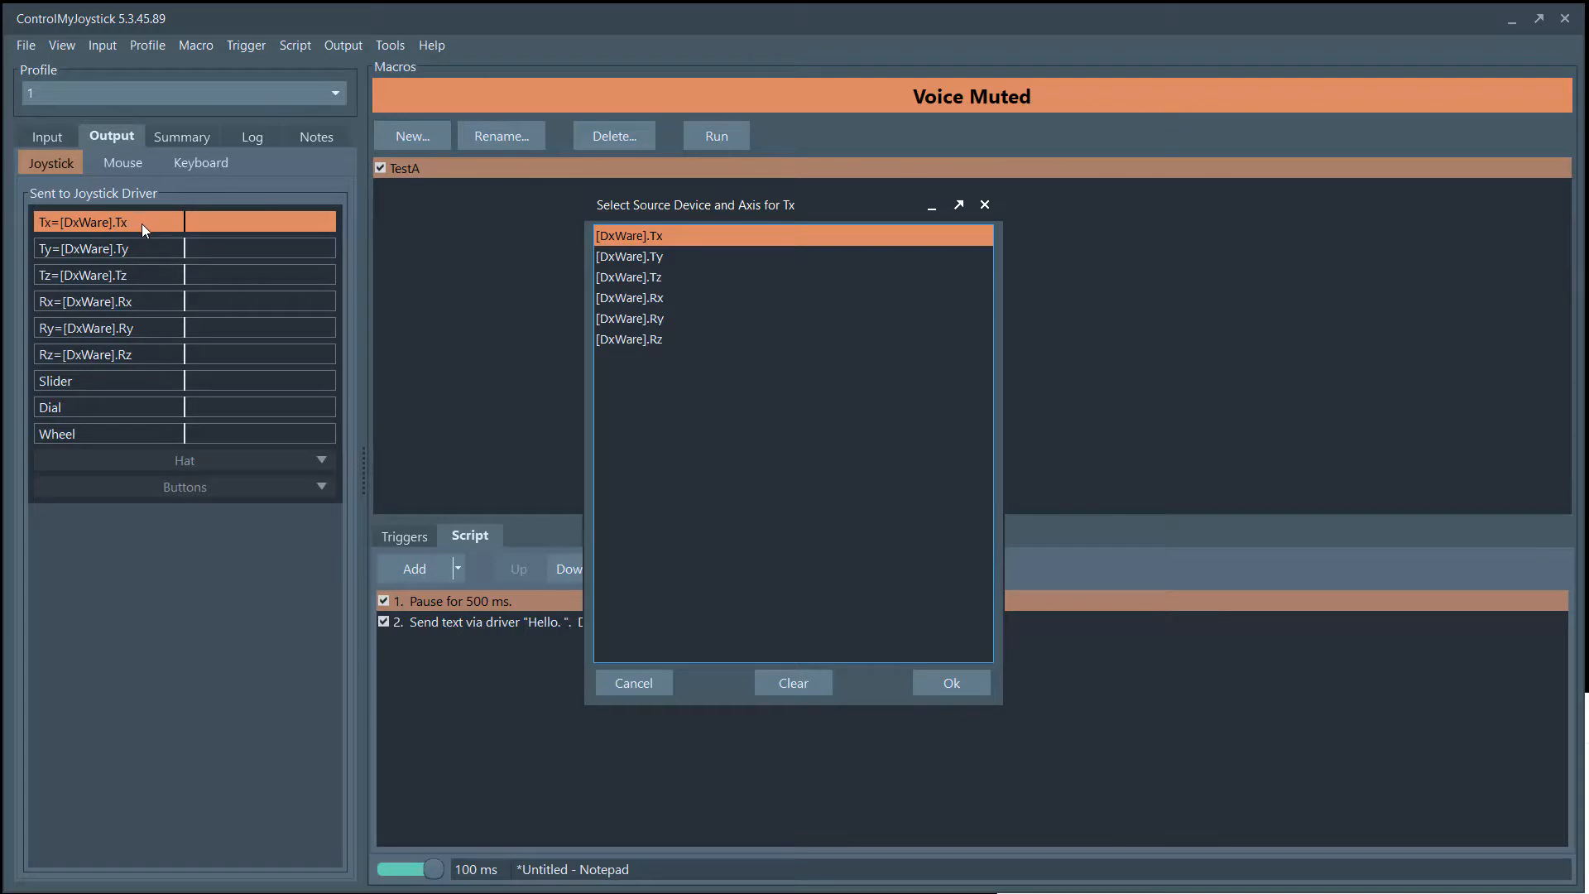
{"action": "key", "text": "Escape"}
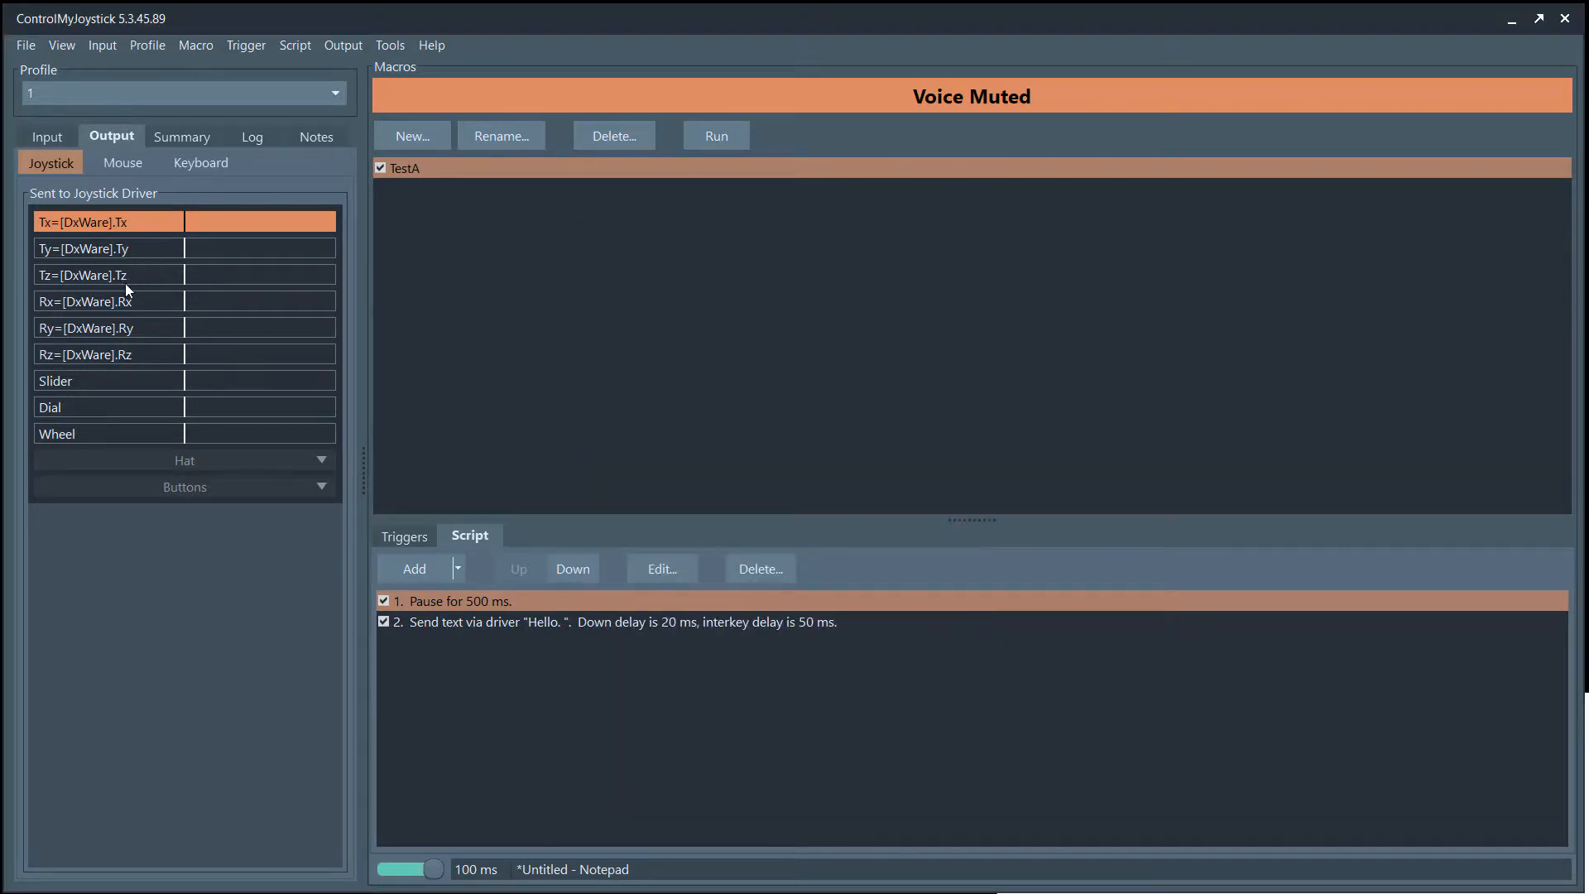
{"action": "left_click", "coordinate": [129, 278]}
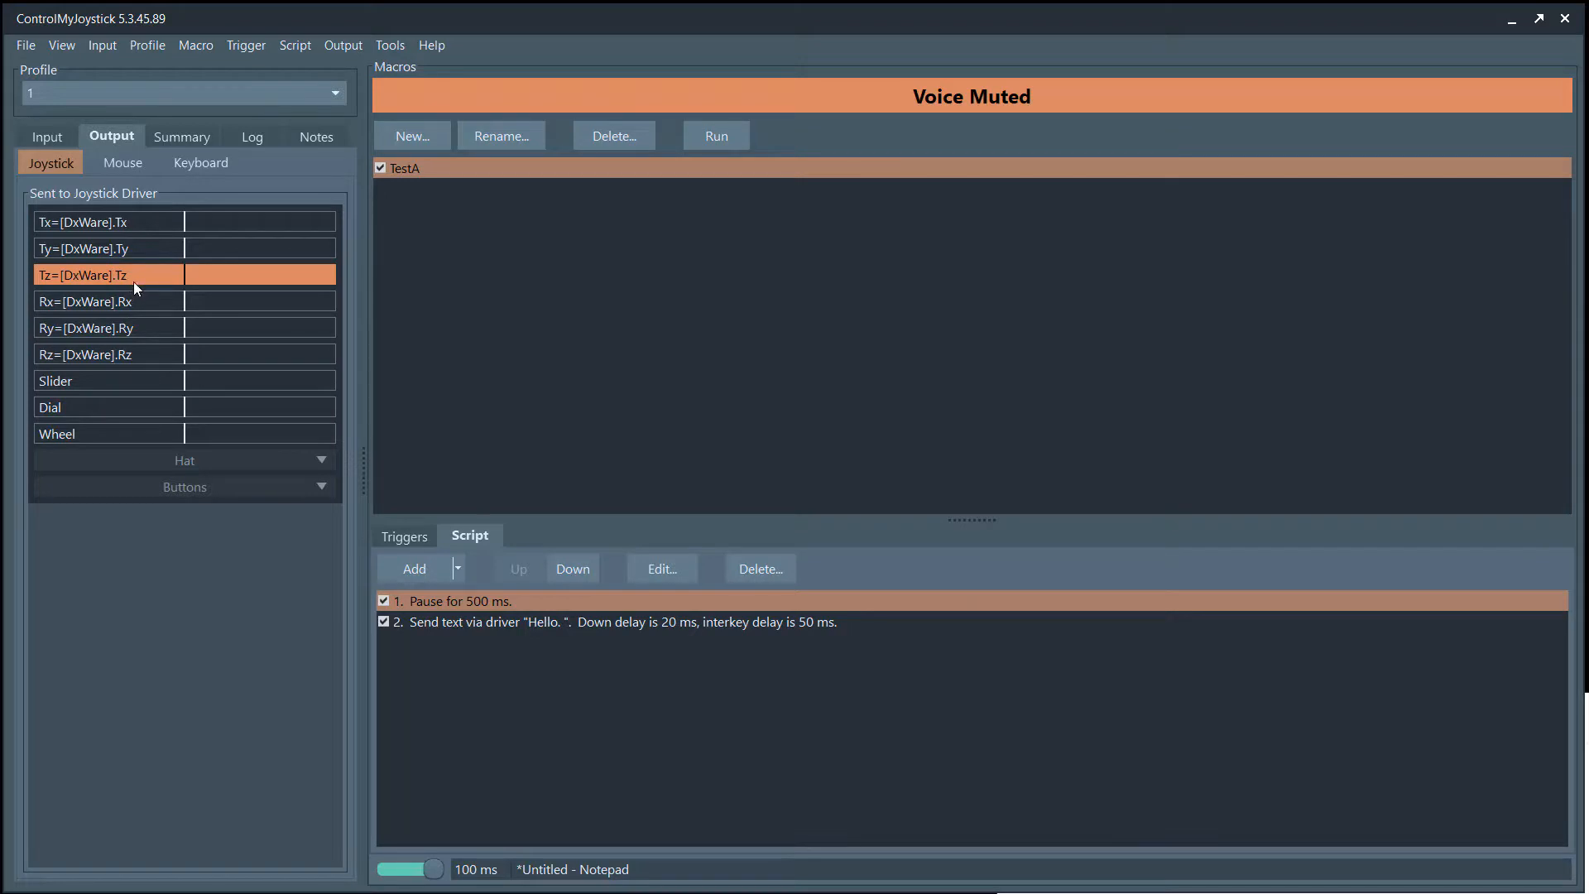
View the source device and axis choices for the Tz joystick output and close them unchanged
{"action": "double_click", "coordinate": [135, 277]}
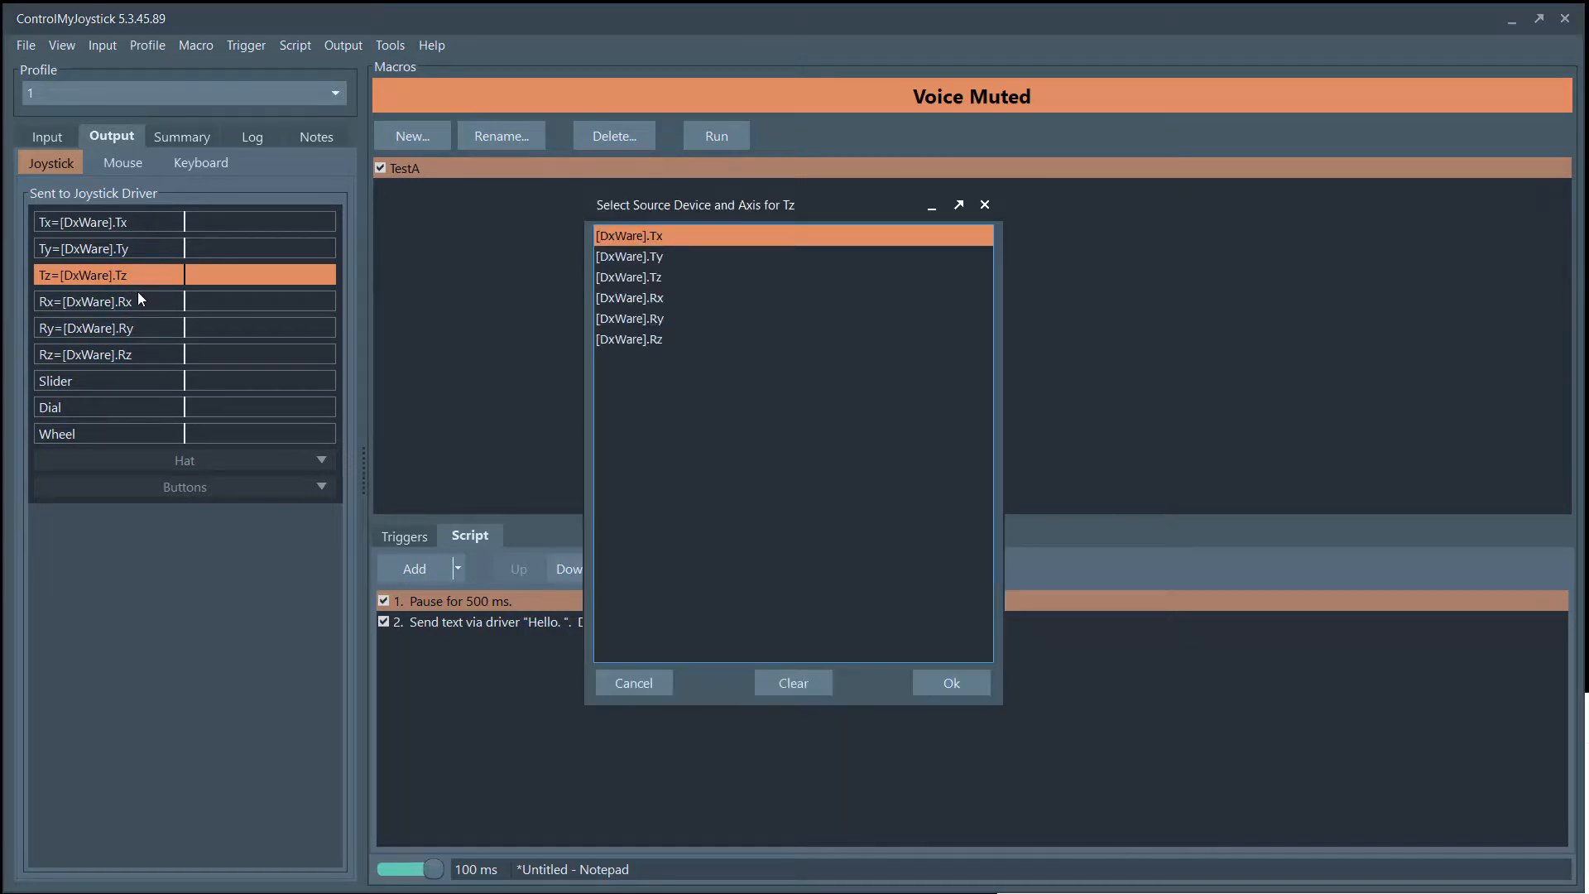
{"action": "key", "text": "Escape"}
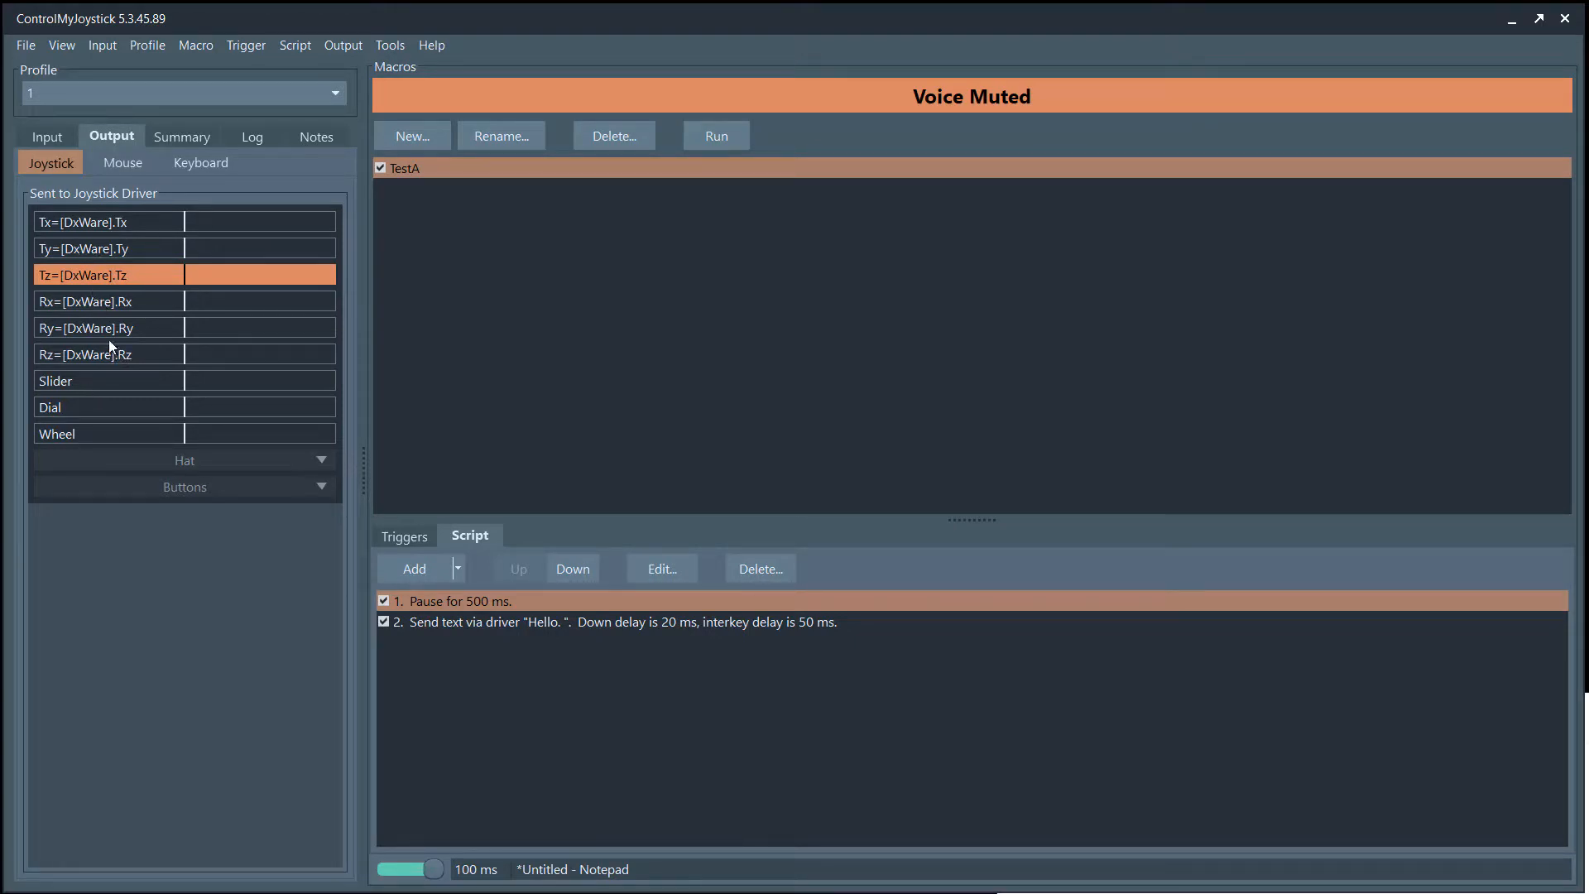
Show the mouse output and test moving the cursor to absolute desktop position X 16384, Y 16384 several times
{"action": "left_click", "coordinate": [119, 162]}
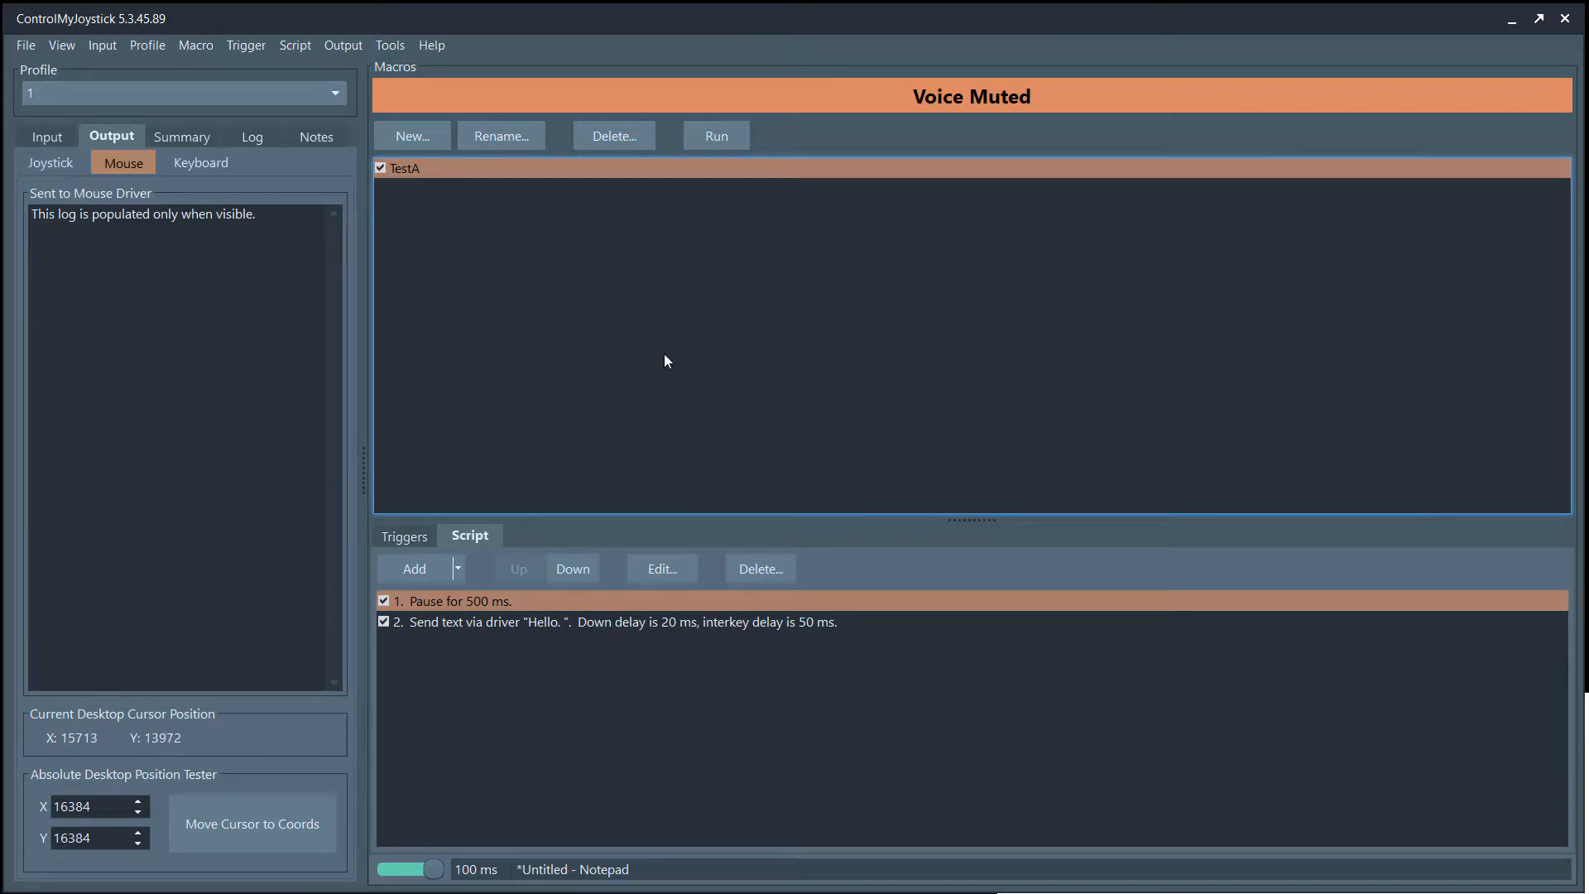
{"action": "left_click", "coordinate": [260, 818]}
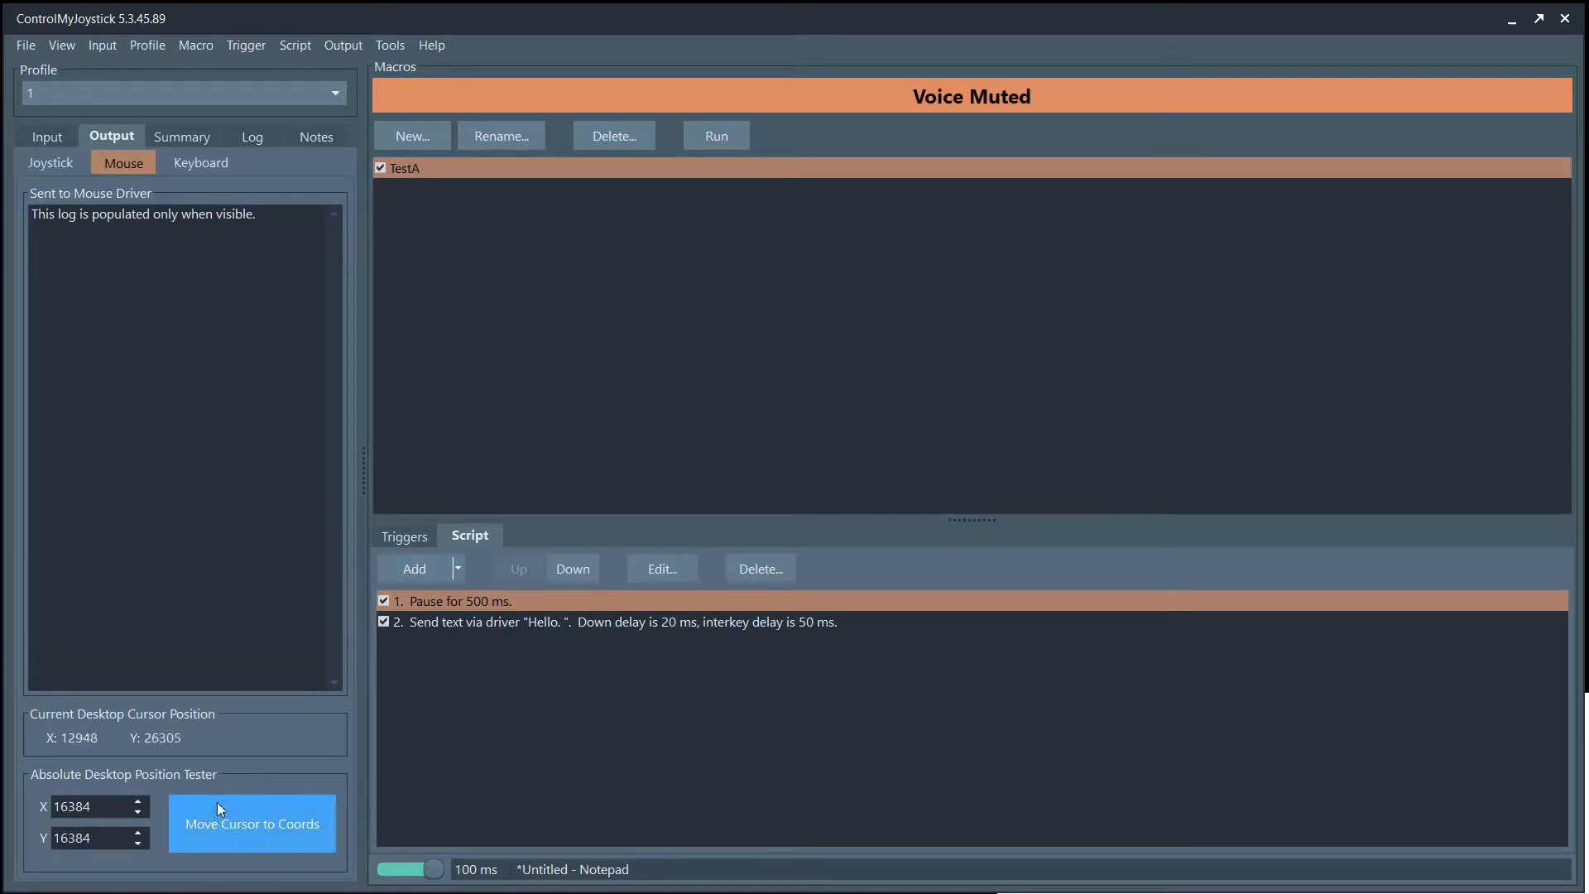
{"action": "left_click", "coordinate": [263, 826]}
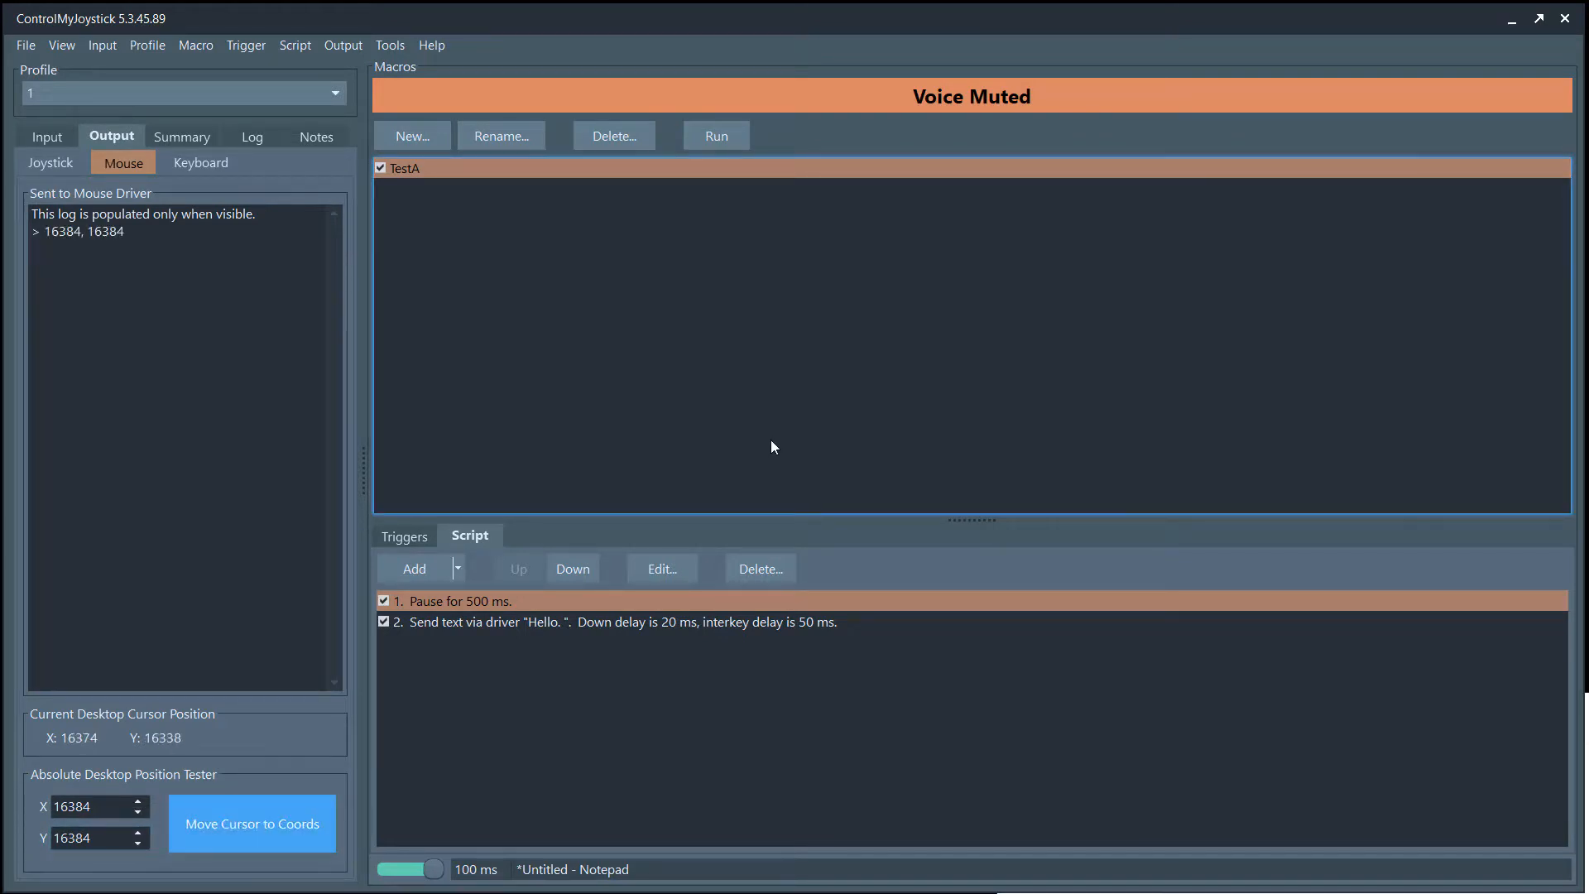
{"action": "left_click", "coordinate": [275, 826]}
{"action": "left_click", "coordinate": [245, 827]}
Look through the tutorial profiles in the profile list and close it without switching profile
{"action": "left_click", "coordinate": [205, 96]}
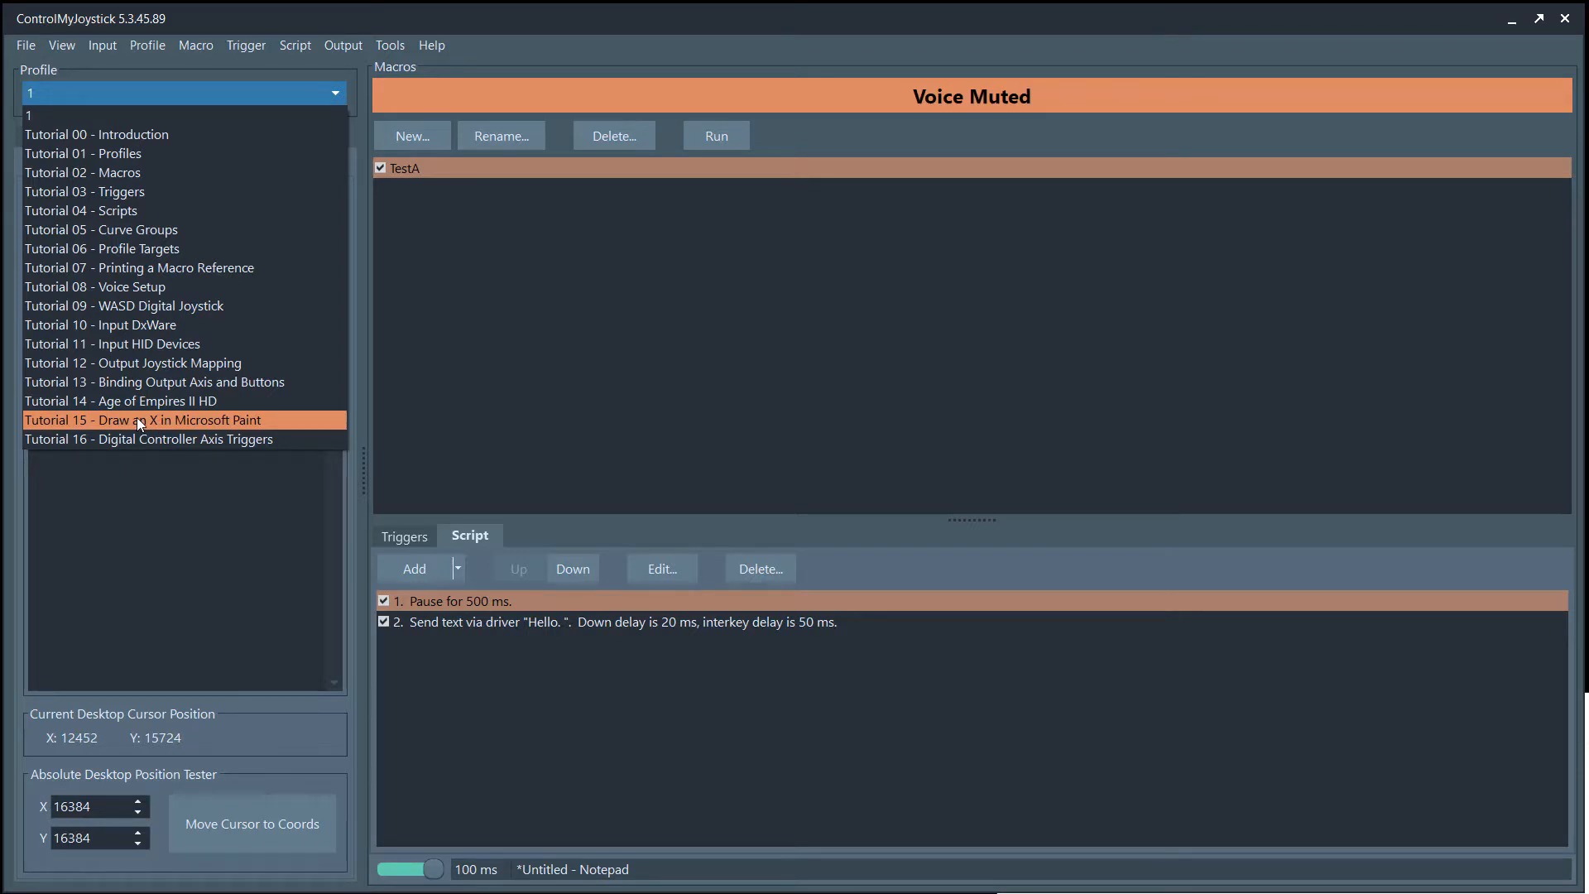
{"action": "left_click", "coordinate": [152, 504]}
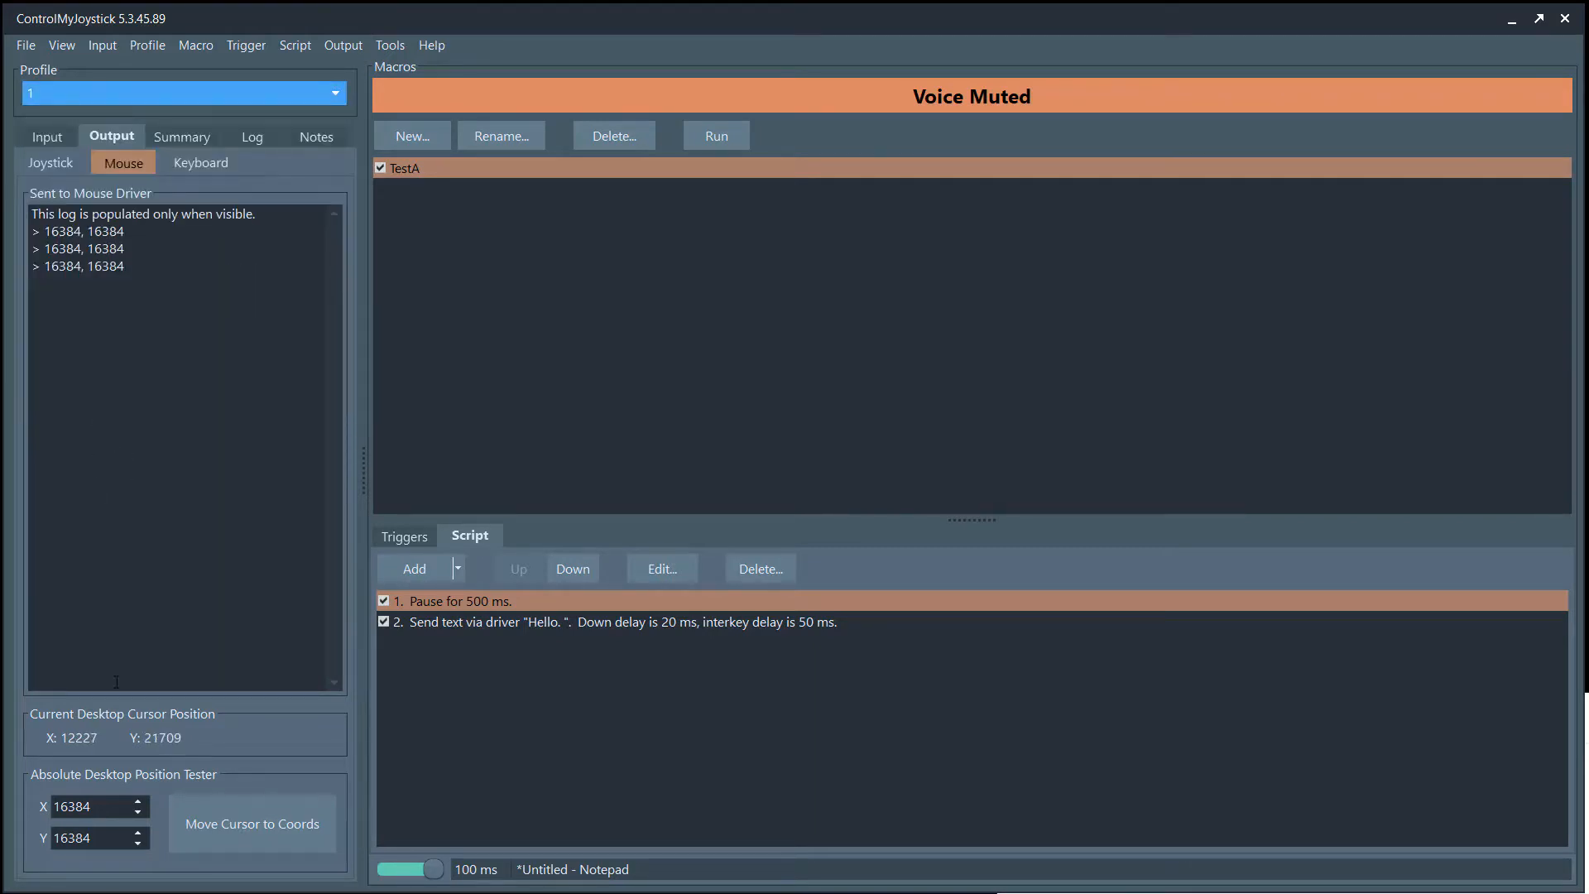
Open the keystroke editor from the keyboard output view and send the test text "Hello World." to Notepad twice
{"action": "left_click", "coordinate": [213, 159]}
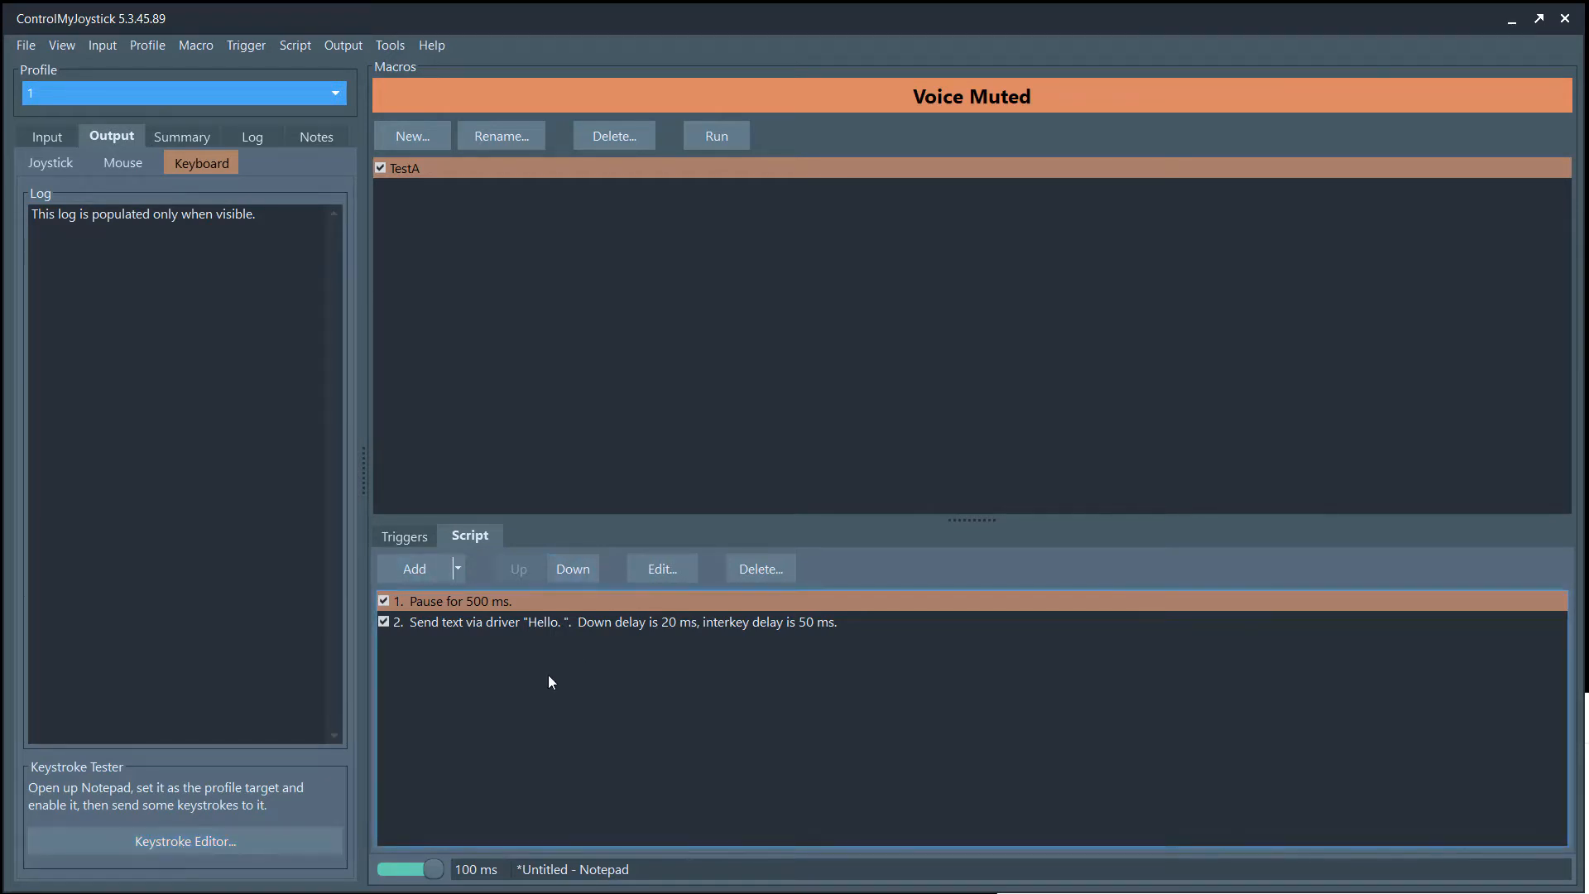
{"action": "left_click", "coordinate": [157, 842]}
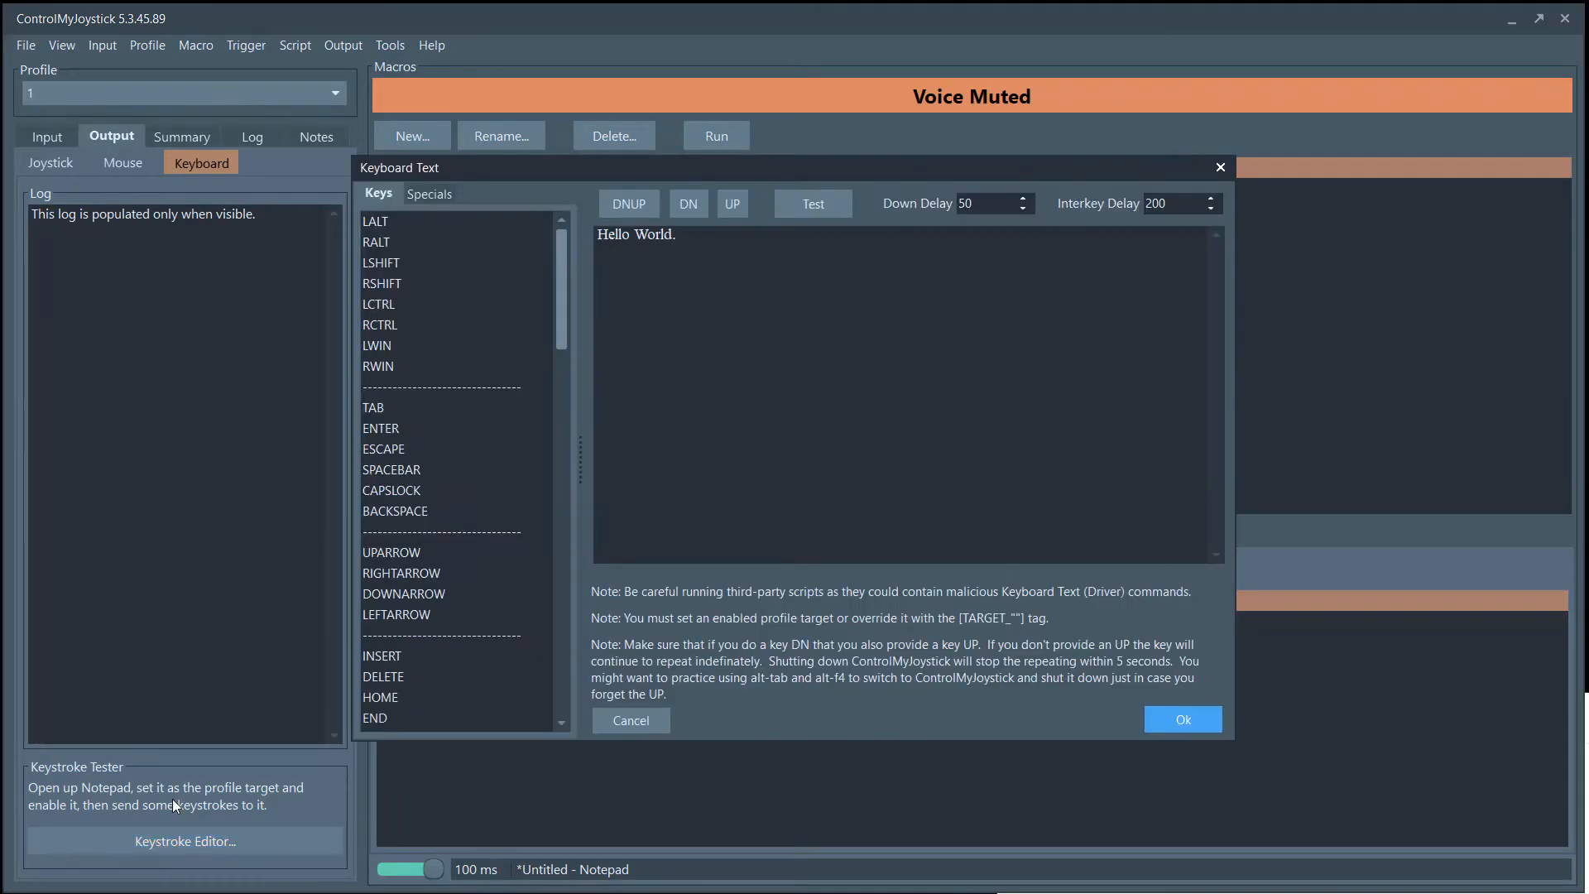
{"action": "left_click", "coordinate": [813, 203]}
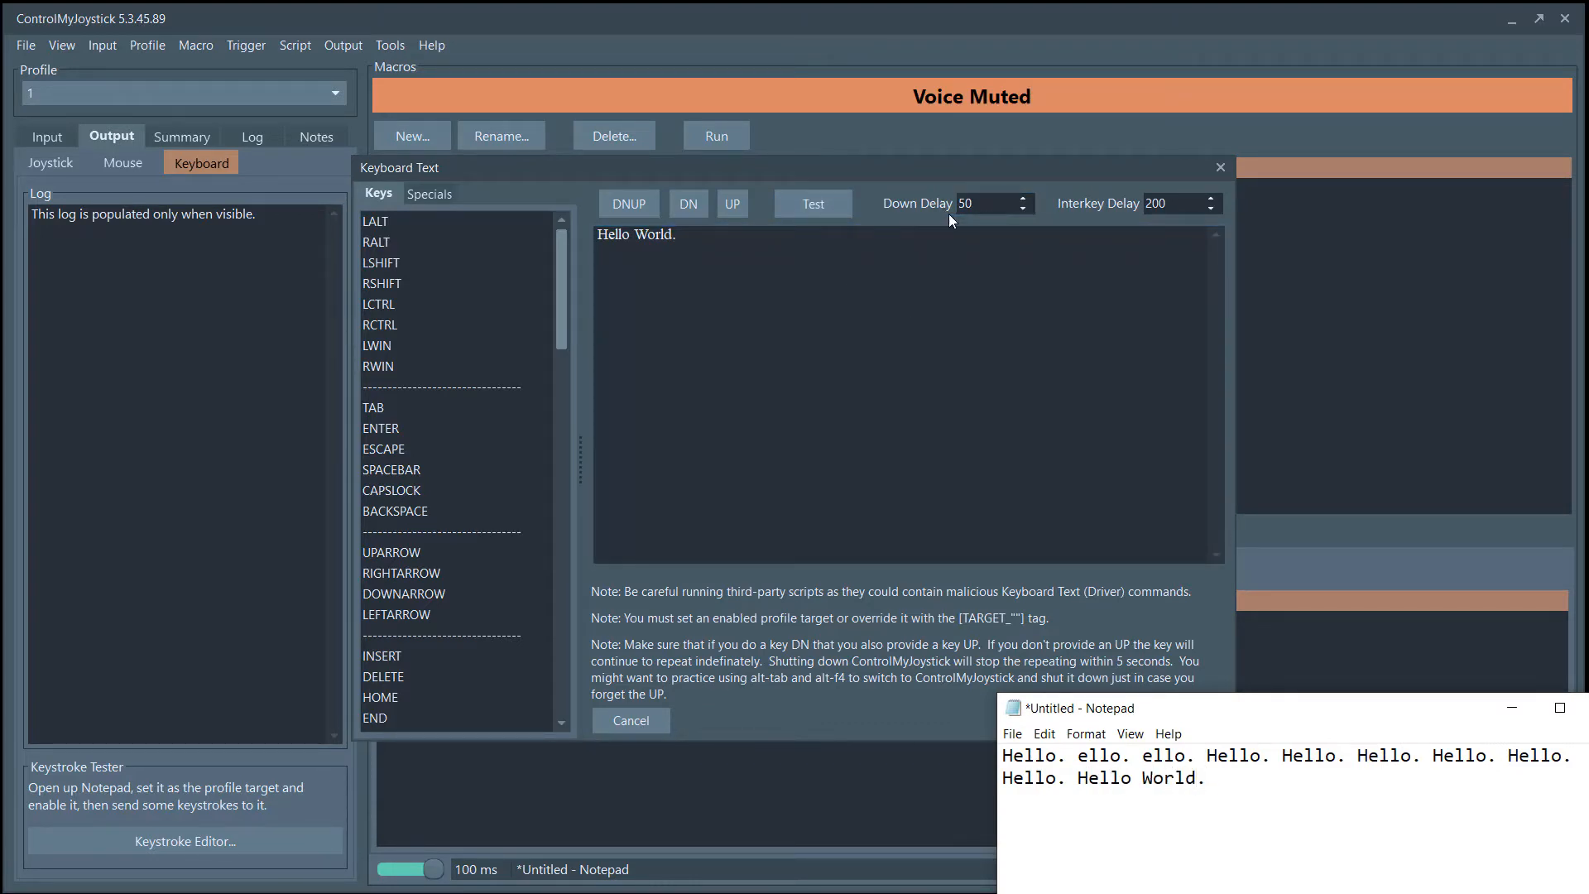
{"action": "left_click", "coordinate": [826, 203]}
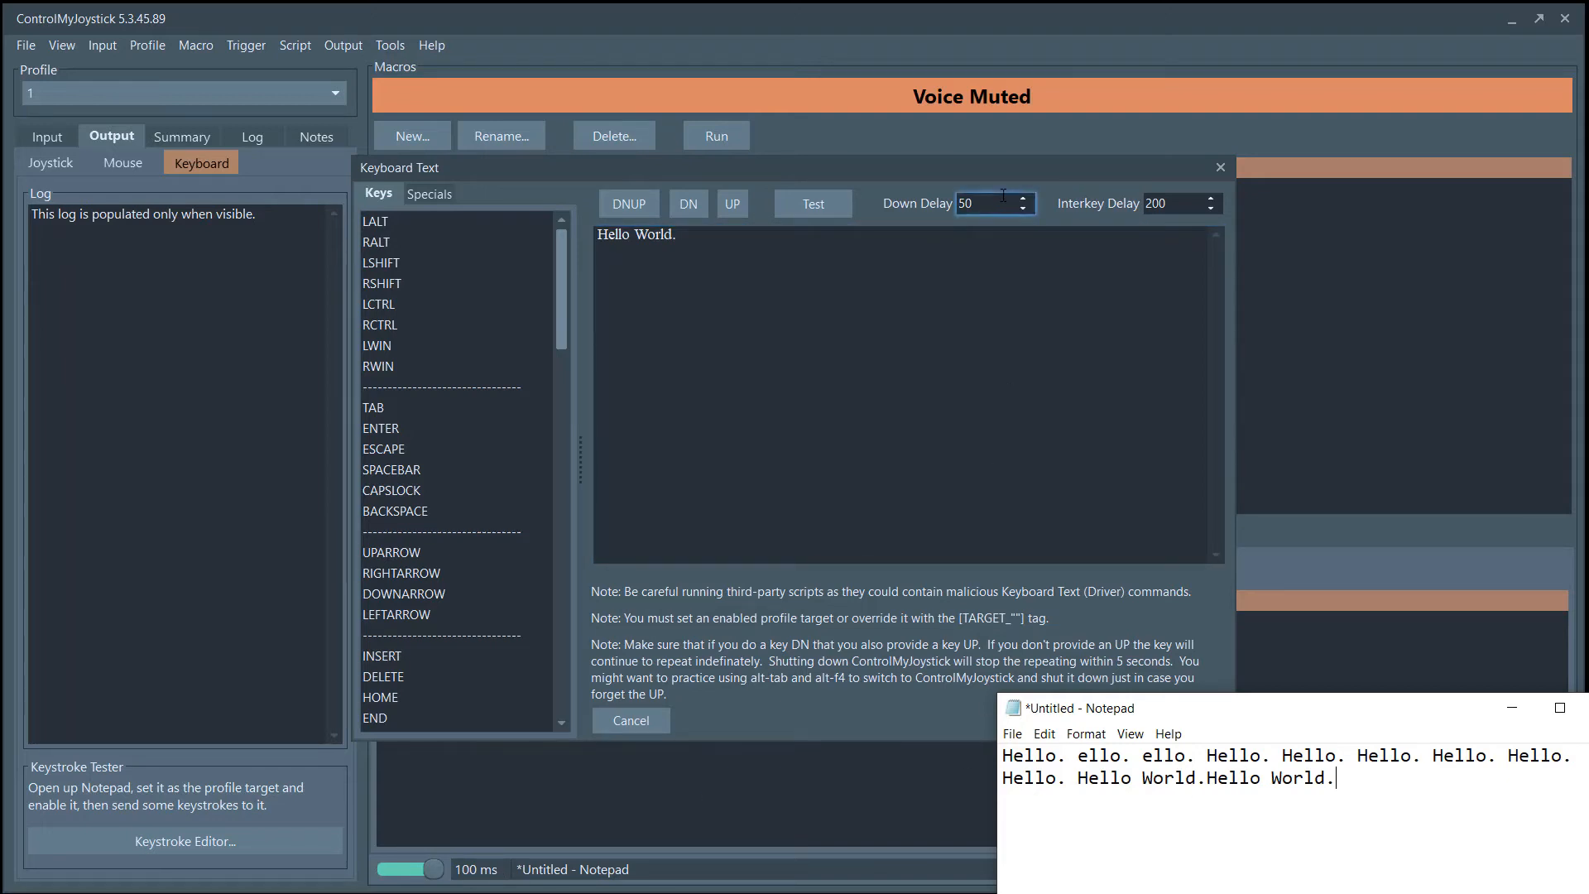
Set the interkey delay to 50, test the "Hello World." text again and accept the keyboard text
{"action": "double_click", "coordinate": [1181, 199]}
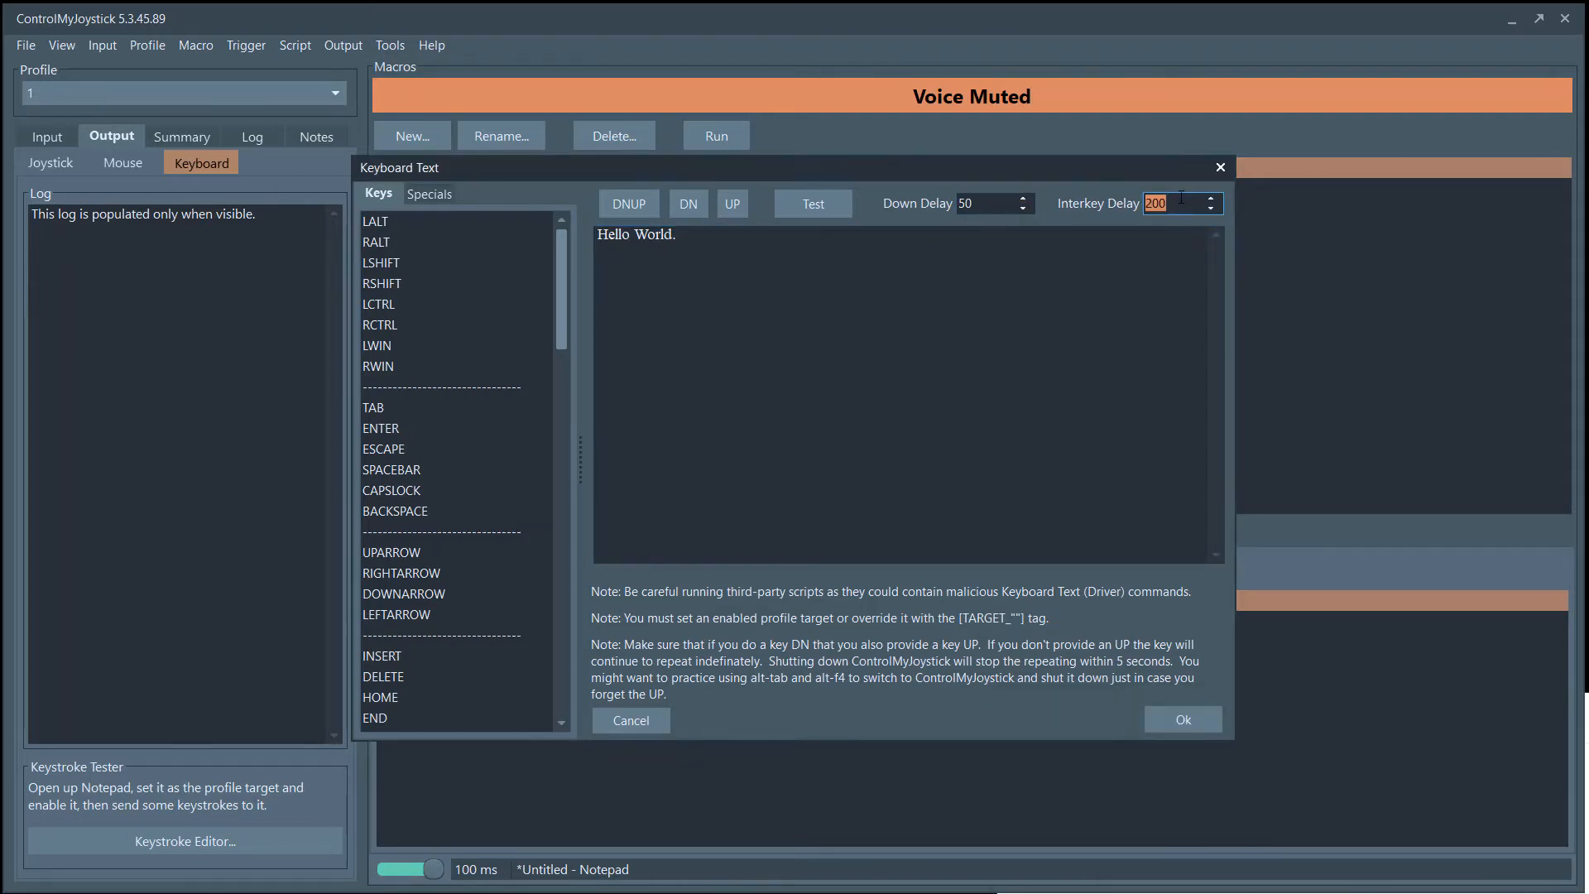
{"action": "type", "text": "50"}
{"action": "left_click", "coordinate": [869, 353]}
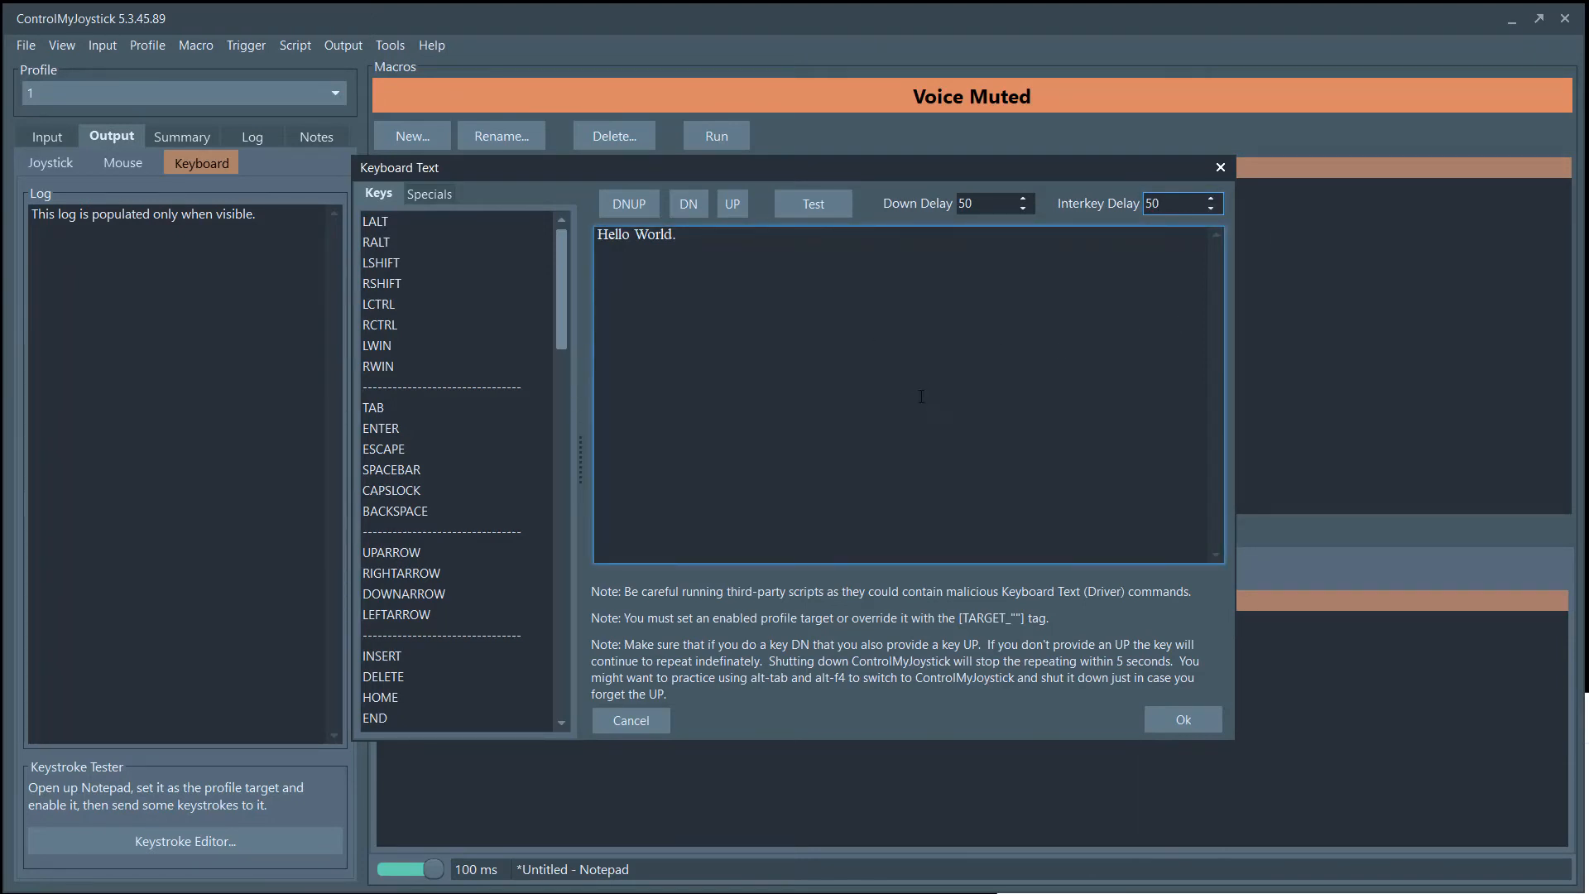
{"action": "left_click", "coordinate": [909, 390]}
{"action": "left_click", "coordinate": [796, 209]}
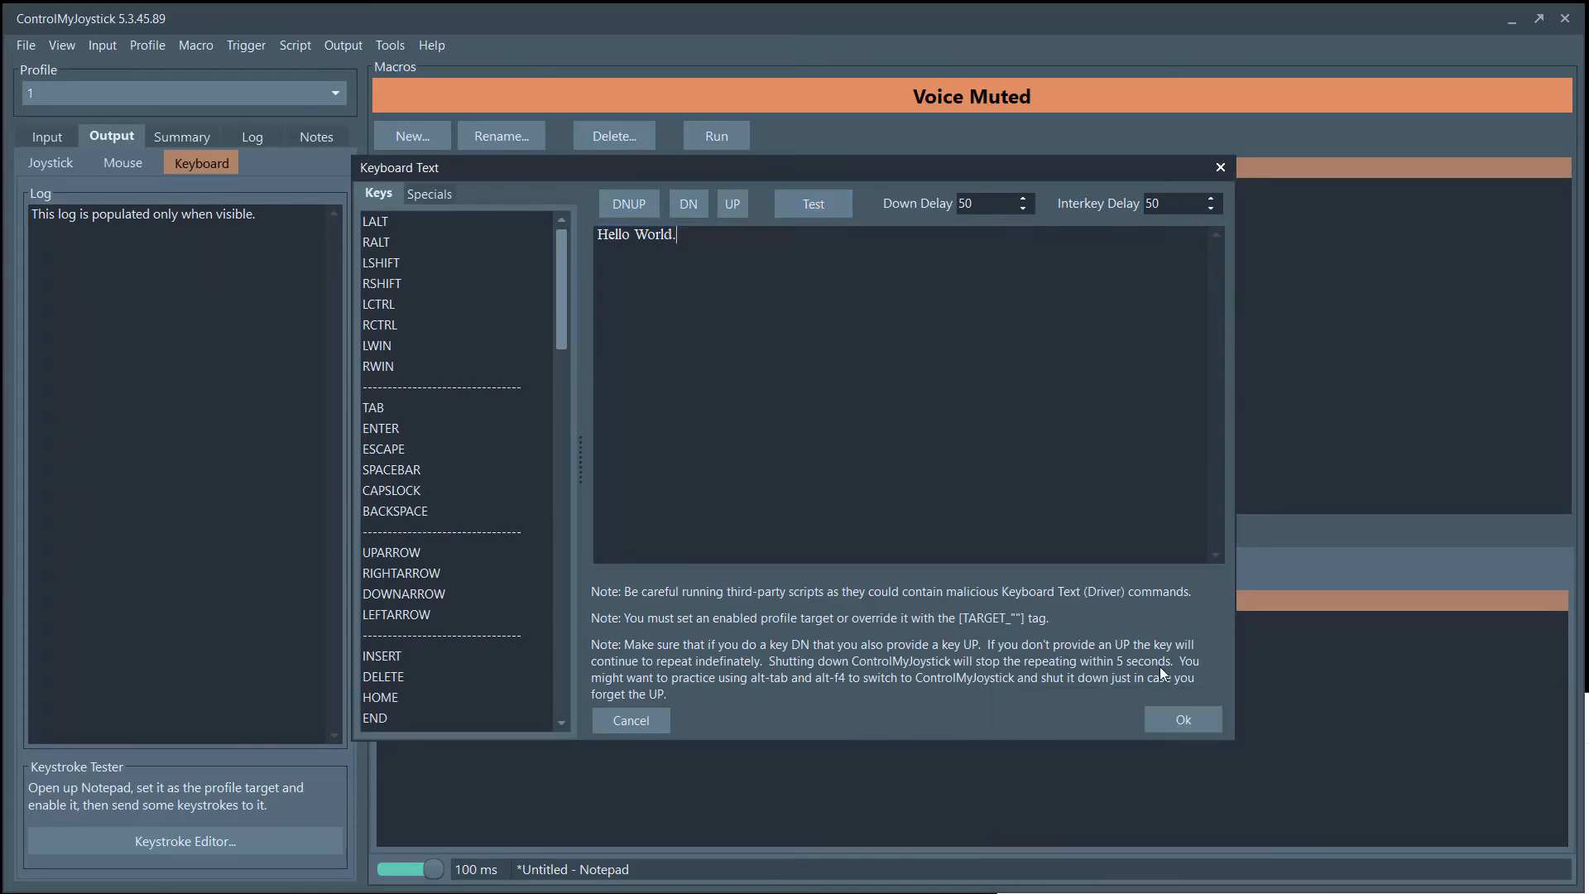
{"action": "left_click", "coordinate": [1188, 721]}
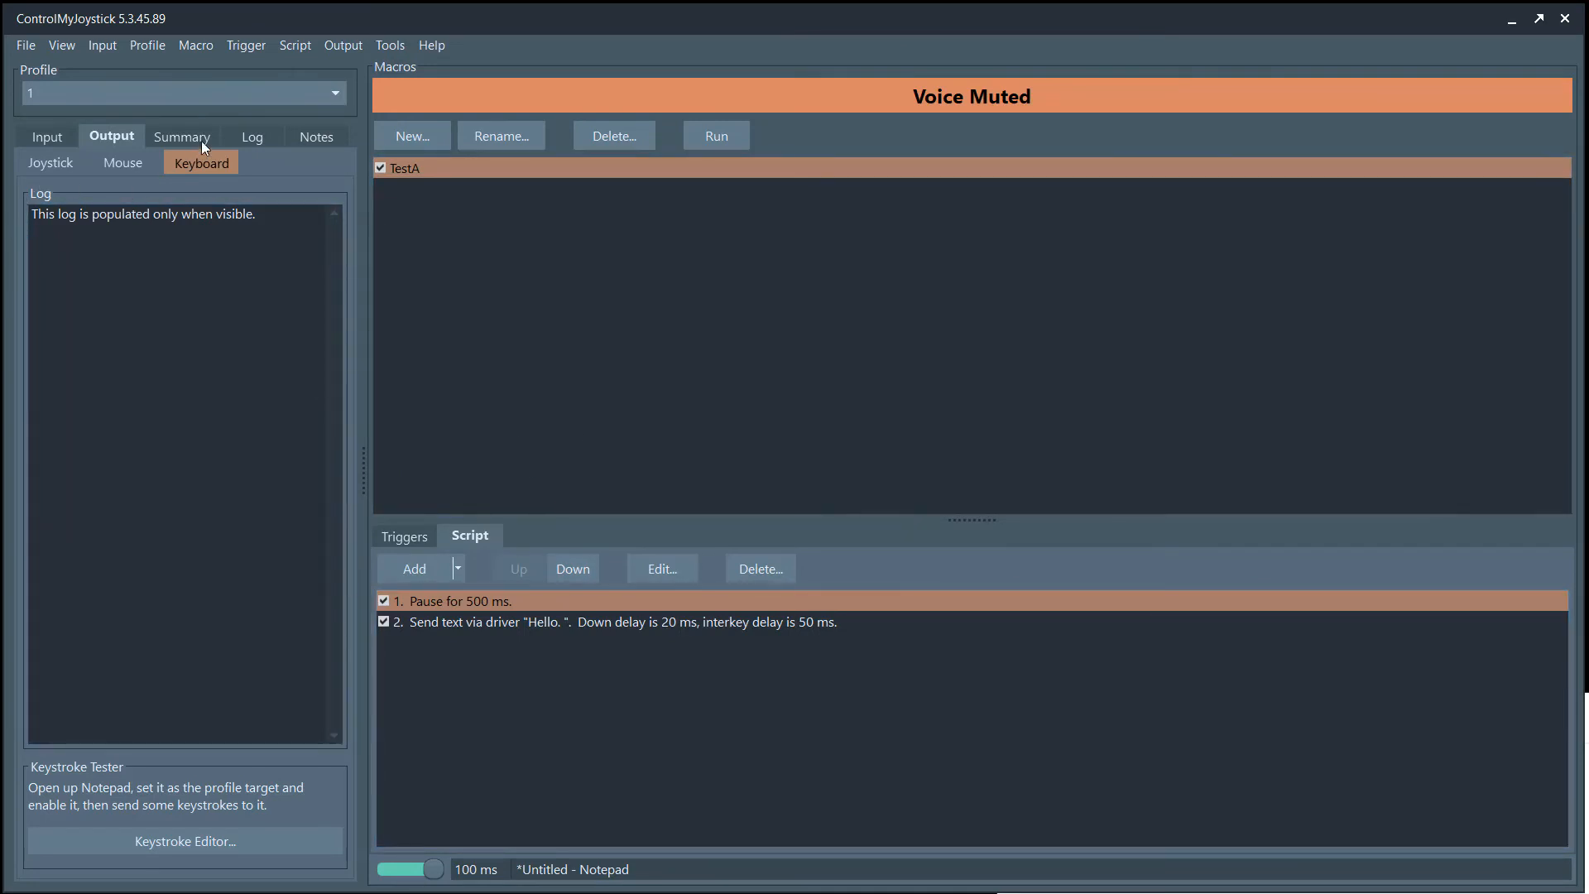
Review the voice, 3DxWare and HID input views, and check the TestA macro's triggers and script
{"action": "left_click", "coordinate": [46, 137]}
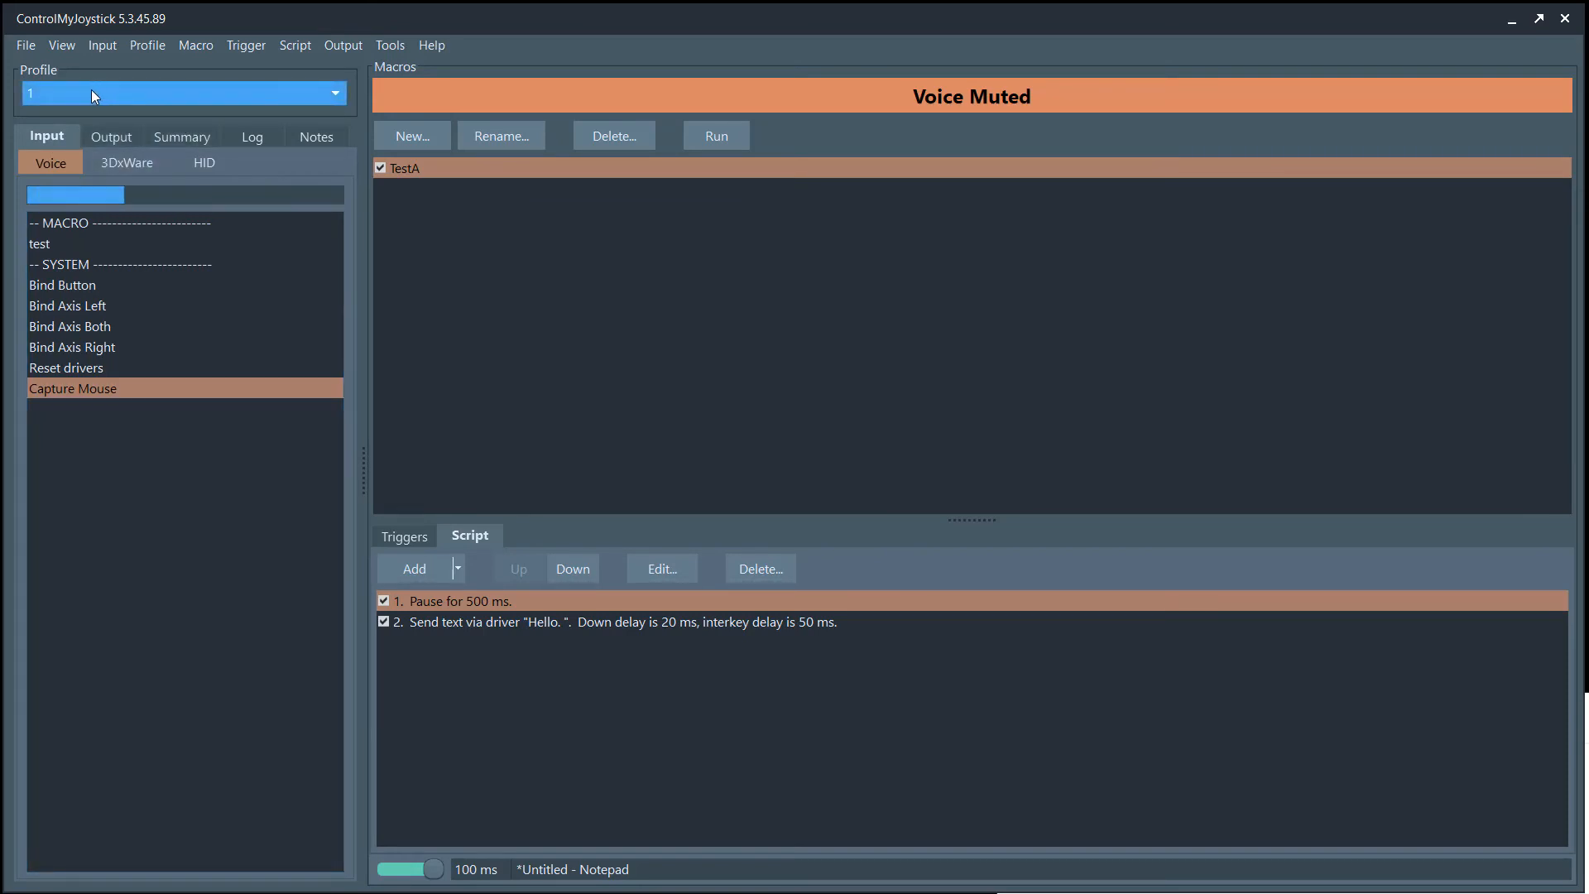
{"action": "left_click", "coordinate": [101, 168]}
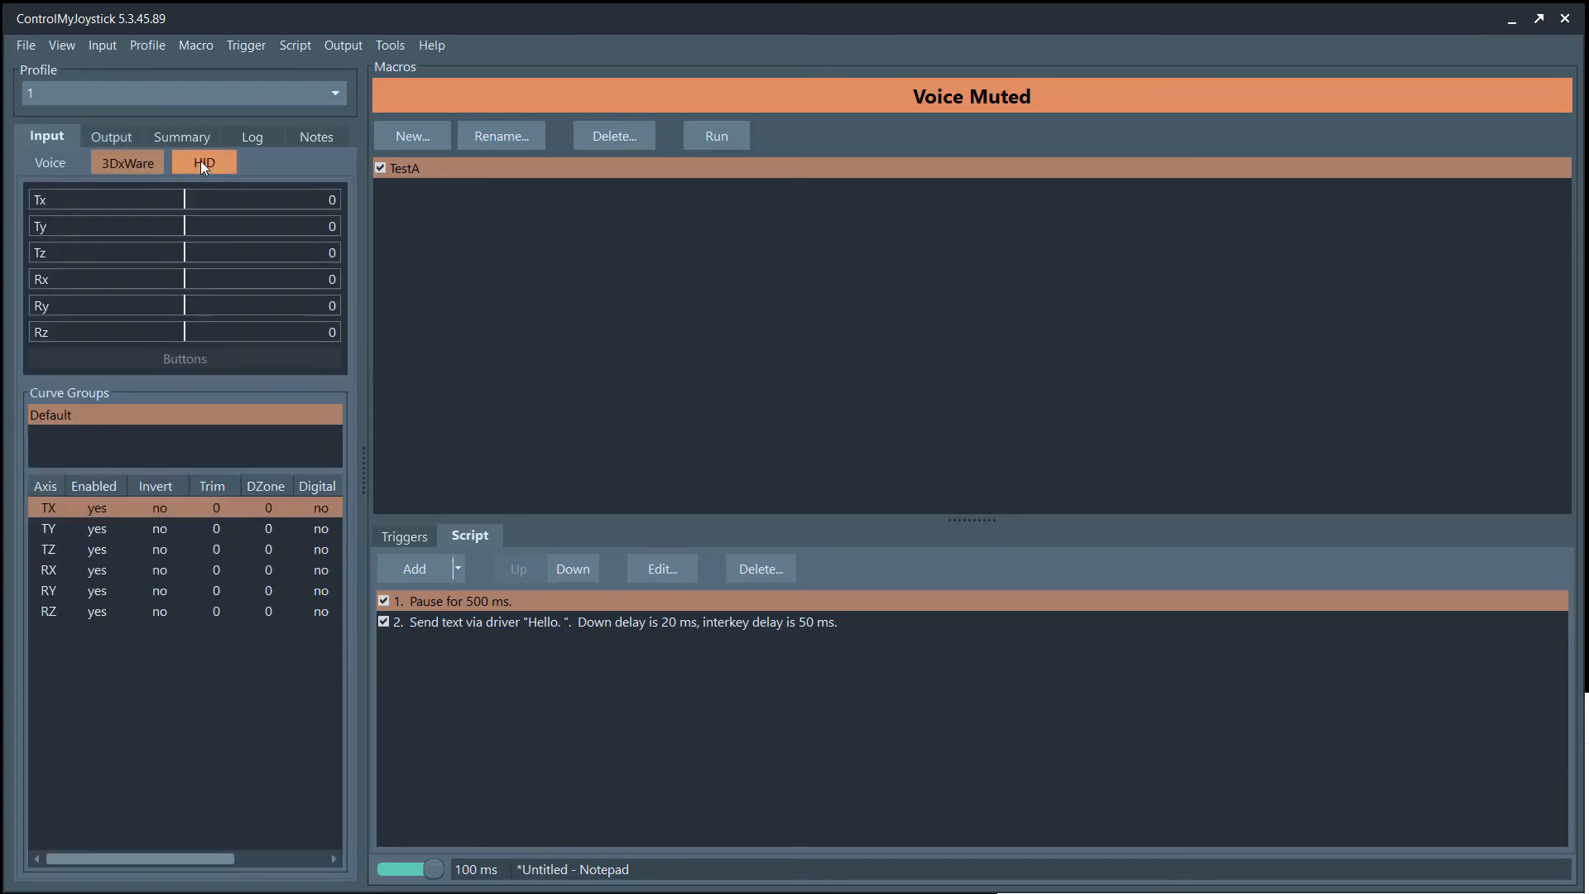
{"action": "left_click", "coordinate": [200, 162]}
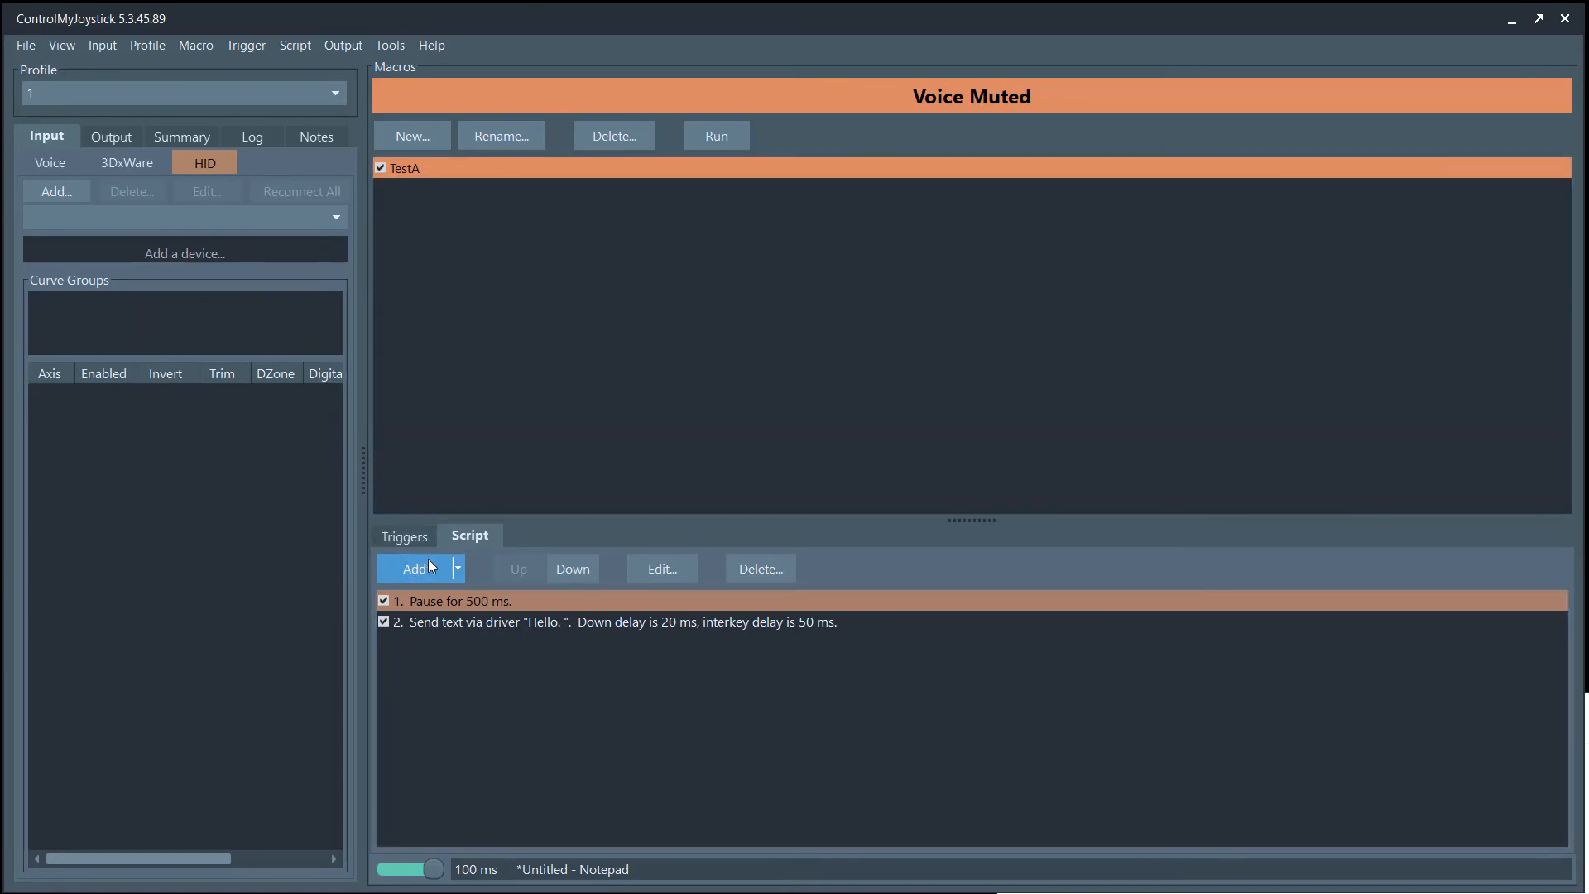
{"action": "left_click", "coordinate": [404, 536]}
{"action": "left_click", "coordinate": [465, 539]}
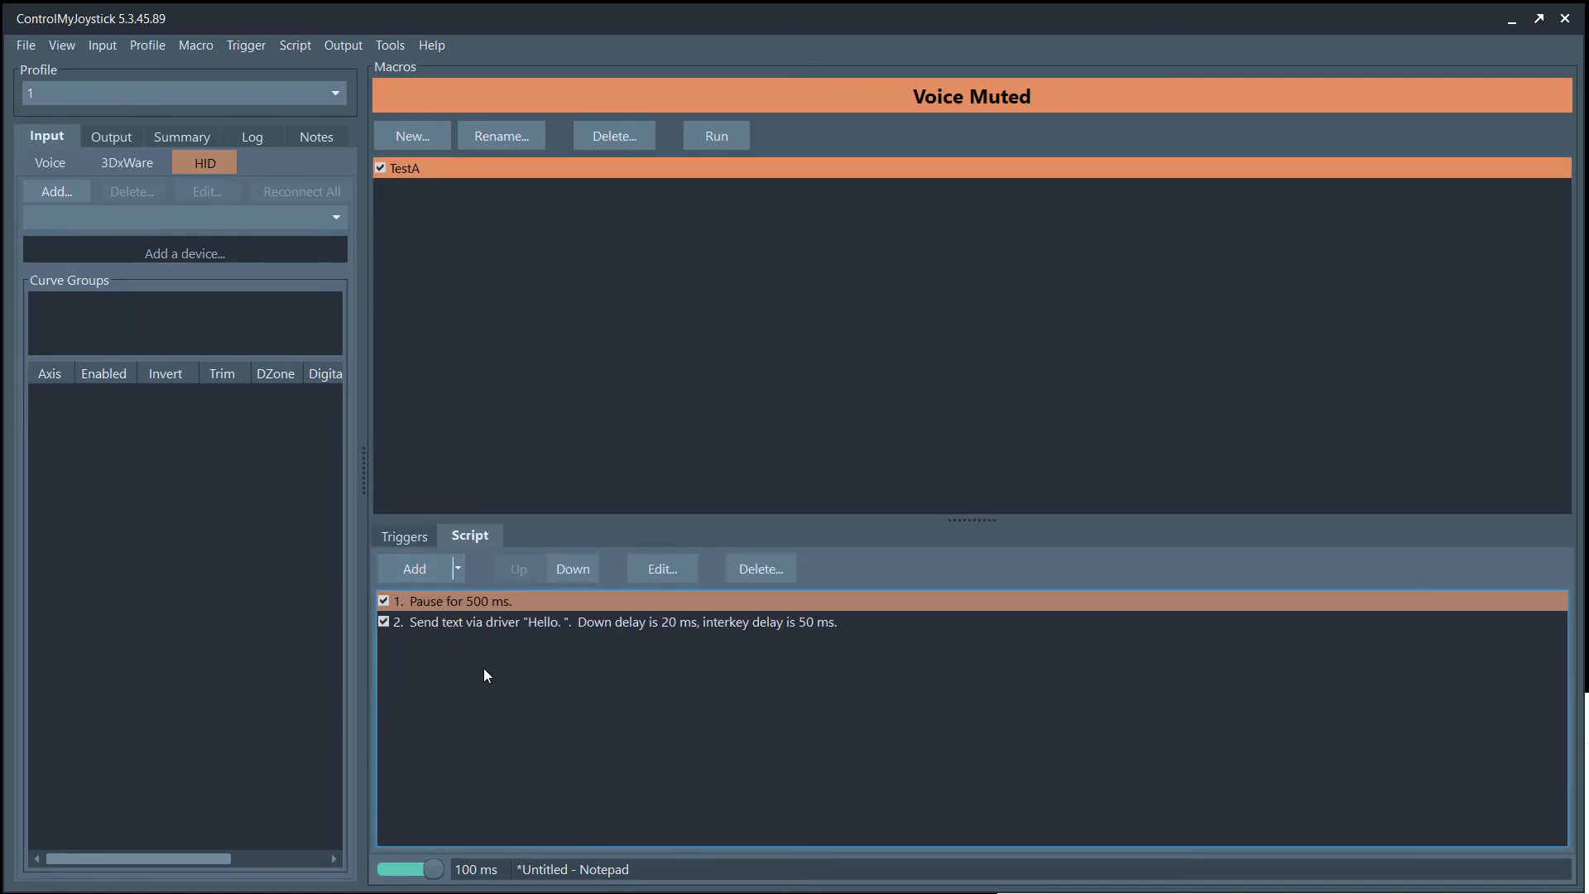